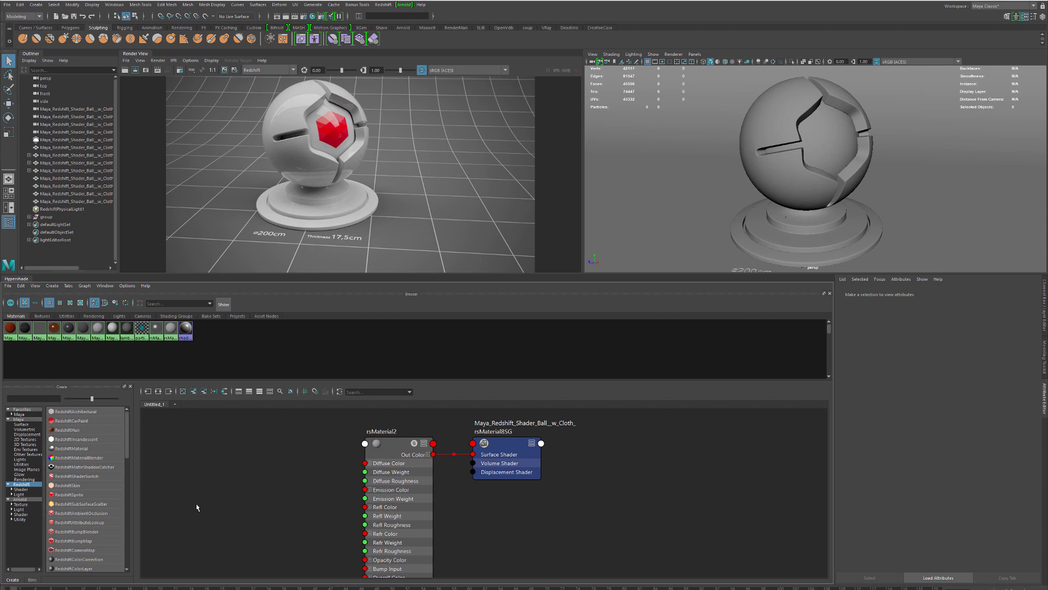
- Scroll through the creator's Patreon profile in Opera, then return to the Maya shader-ball scene
{"action": "scroll", "coordinate": [107, 506], "scroll_direction": "down", "scroll_amount": 4}
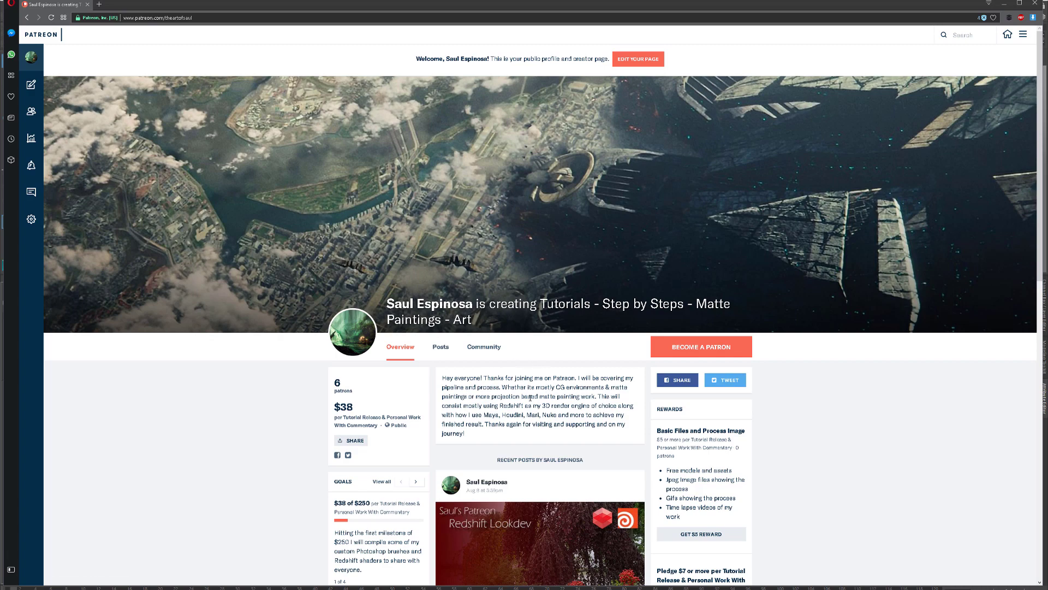
{"action": "scroll", "coordinate": [530, 397], "scroll_direction": "down", "scroll_amount": 4}
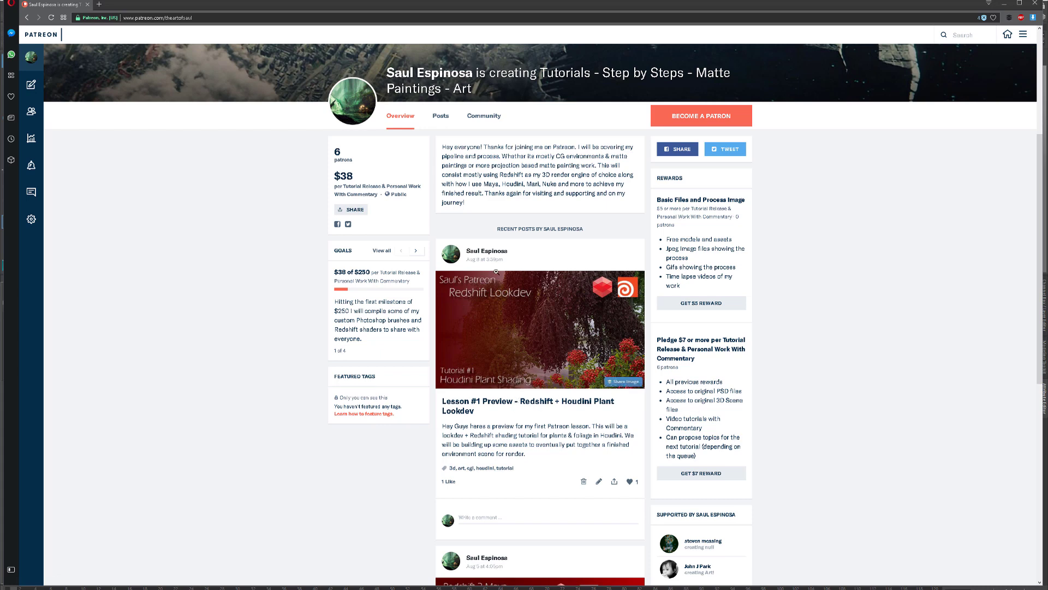
{"action": "scroll", "coordinate": [546, 272], "scroll_direction": "down", "scroll_amount": 2}
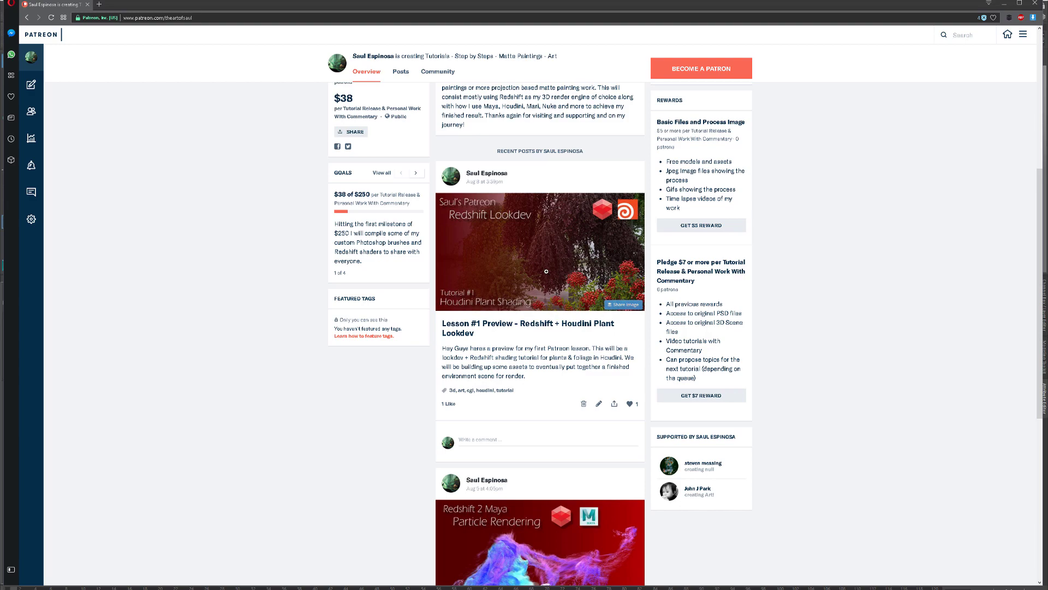
{"action": "scroll", "coordinate": [526, 333], "scroll_direction": "up", "scroll_amount": 3}
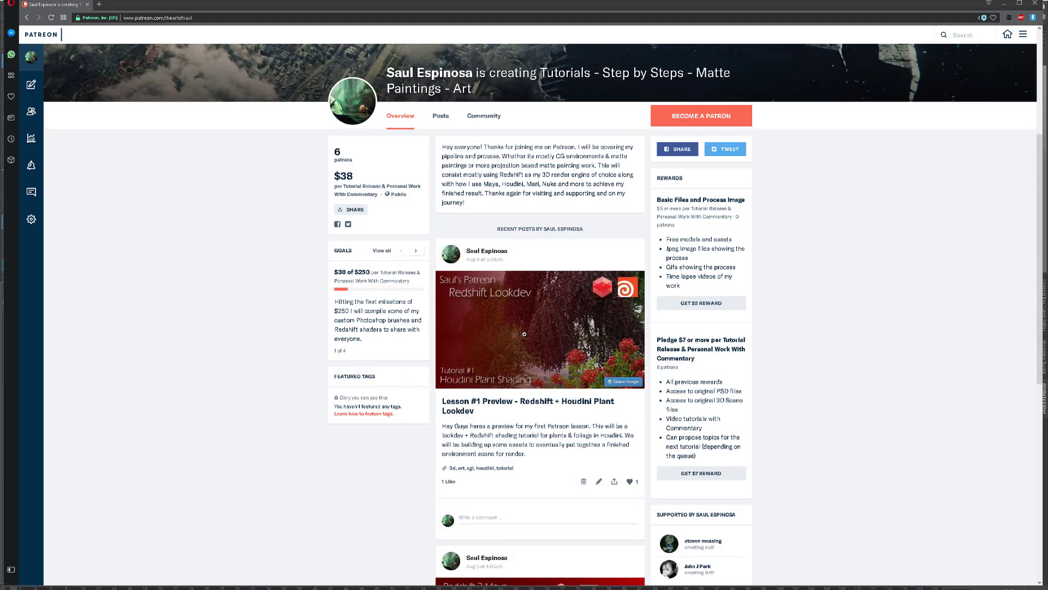
{"action": "scroll", "coordinate": [552, 263], "scroll_direction": "up", "scroll_amount": 3}
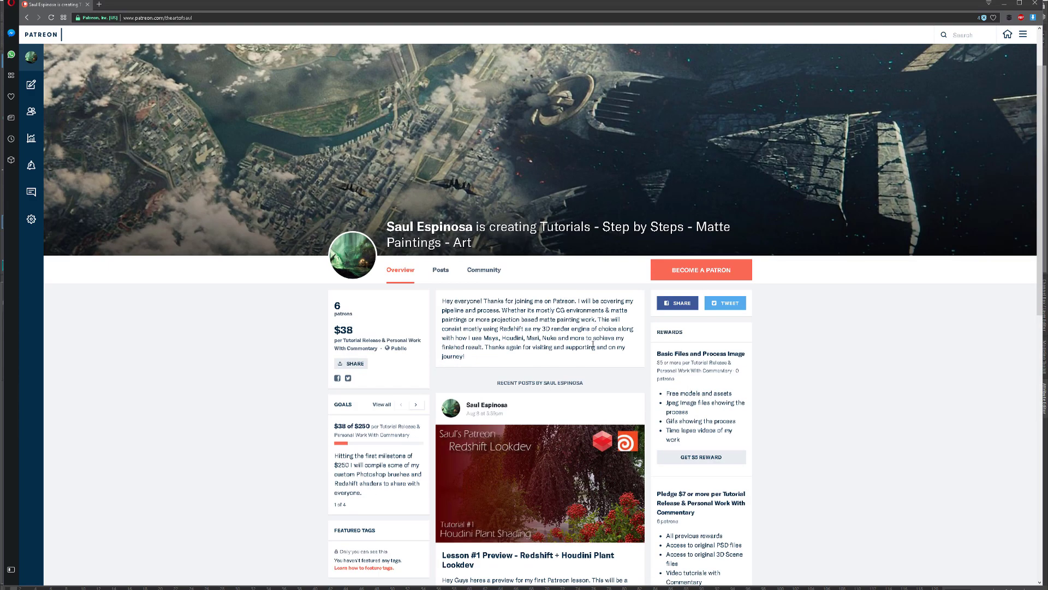
{"action": "scroll", "coordinate": [596, 345], "scroll_direction": "down", "scroll_amount": 2}
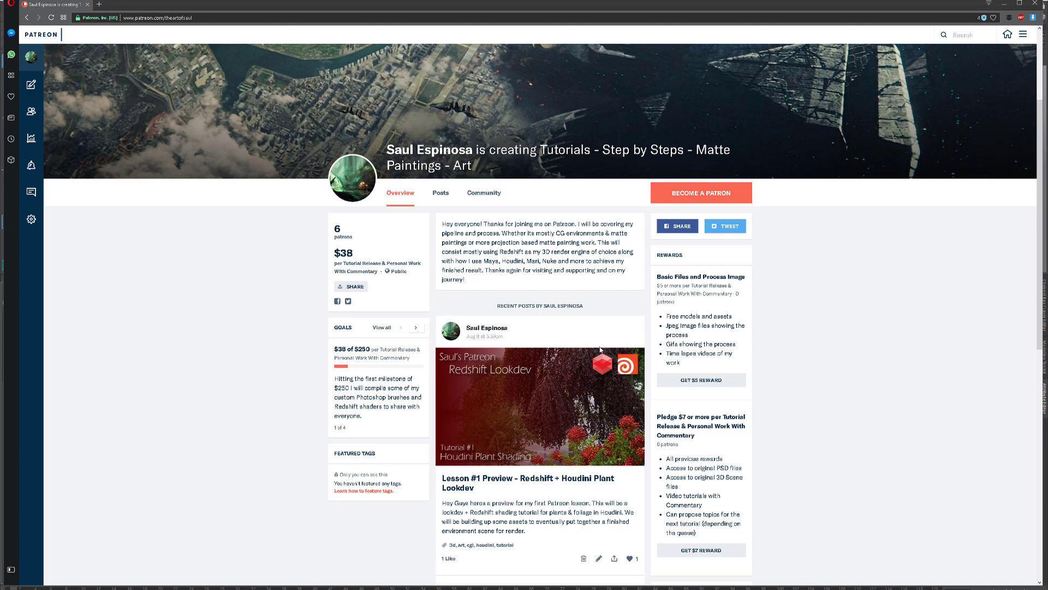
{"action": "scroll", "coordinate": [591, 360], "scroll_direction": "down", "scroll_amount": 2}
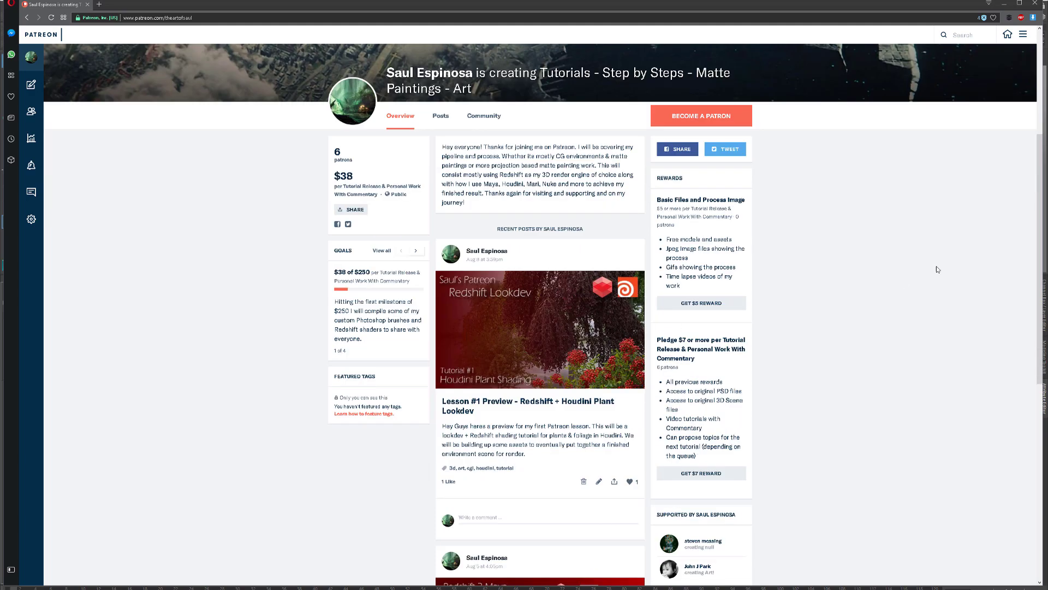
{"action": "left_click", "coordinate": [1003, 4]}
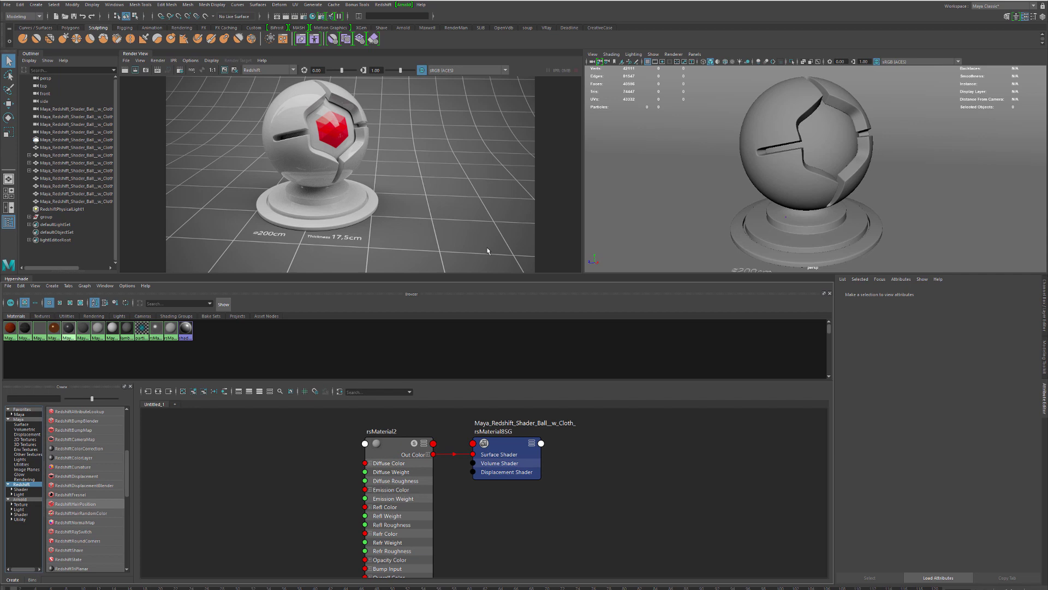
- Select rsMaterial2, collapse the Attribute Editor Notes area, and start the Redshift IPR render
{"action": "left_click", "coordinate": [329, 464]}
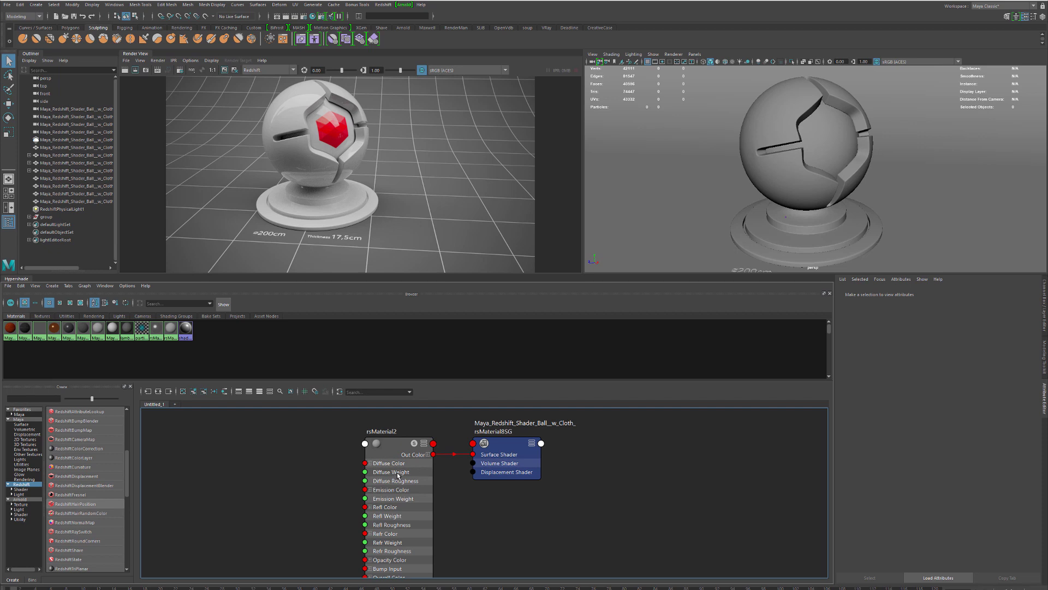
{"action": "left_click_drag", "start_coordinate": [396, 472], "coordinate": [410, 475]}
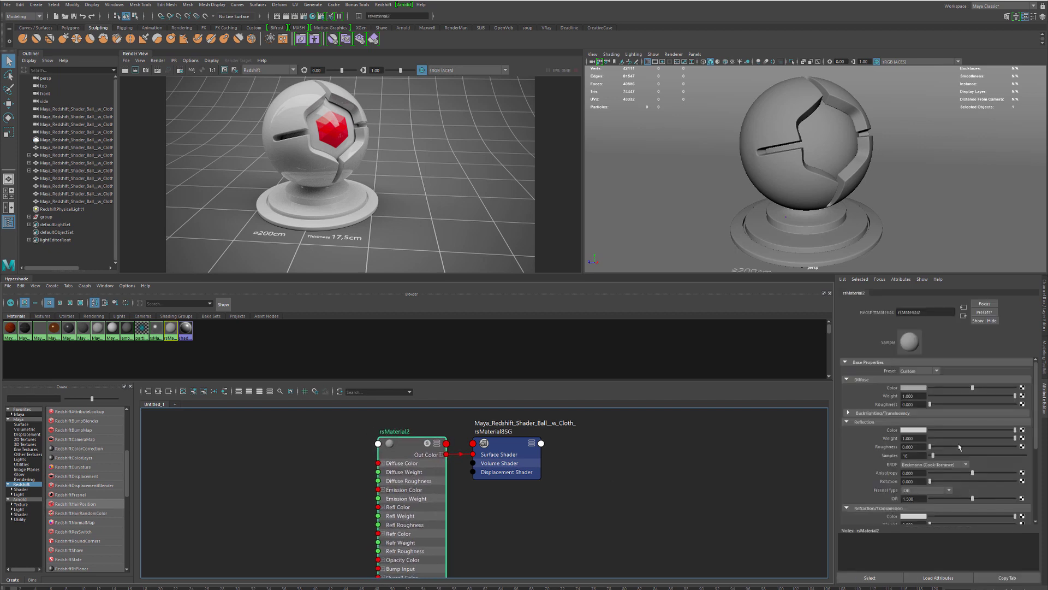
{"action": "left_click_drag", "start_coordinate": [905, 527], "coordinate": [902, 585]}
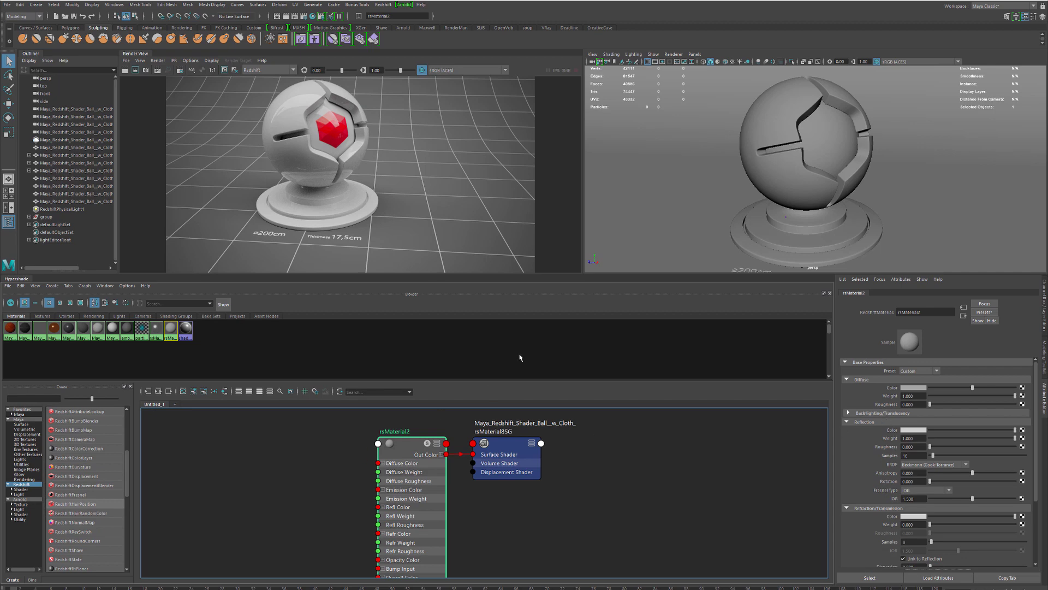
{"action": "left_click", "coordinate": [158, 70]}
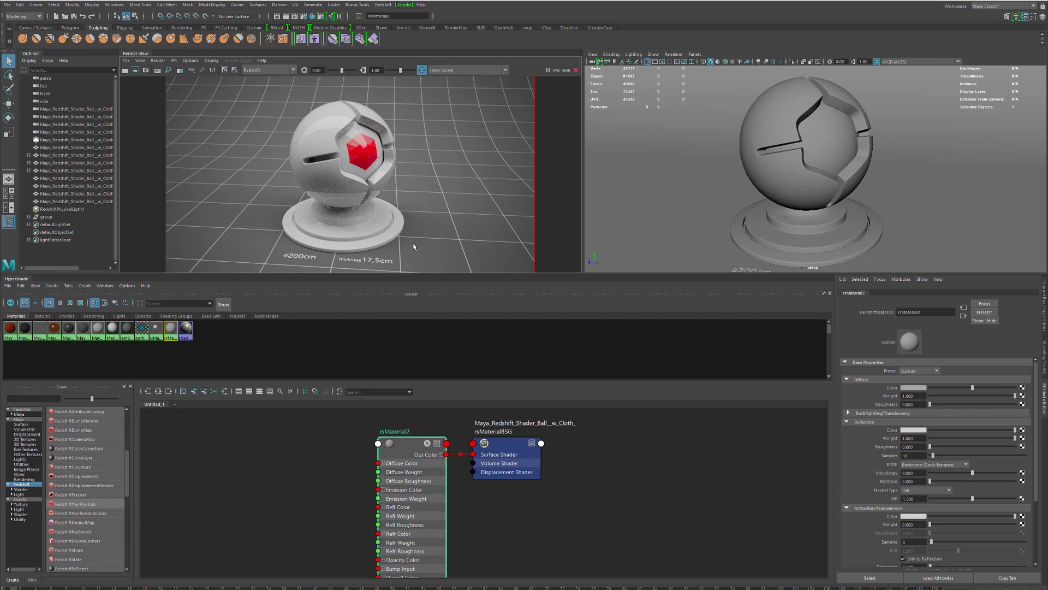
- Clear the Hypershade node selection and zoom the node graph in and out
{"action": "left_click", "coordinate": [407, 471]}
{"action": "left_click", "coordinate": [201, 480]}
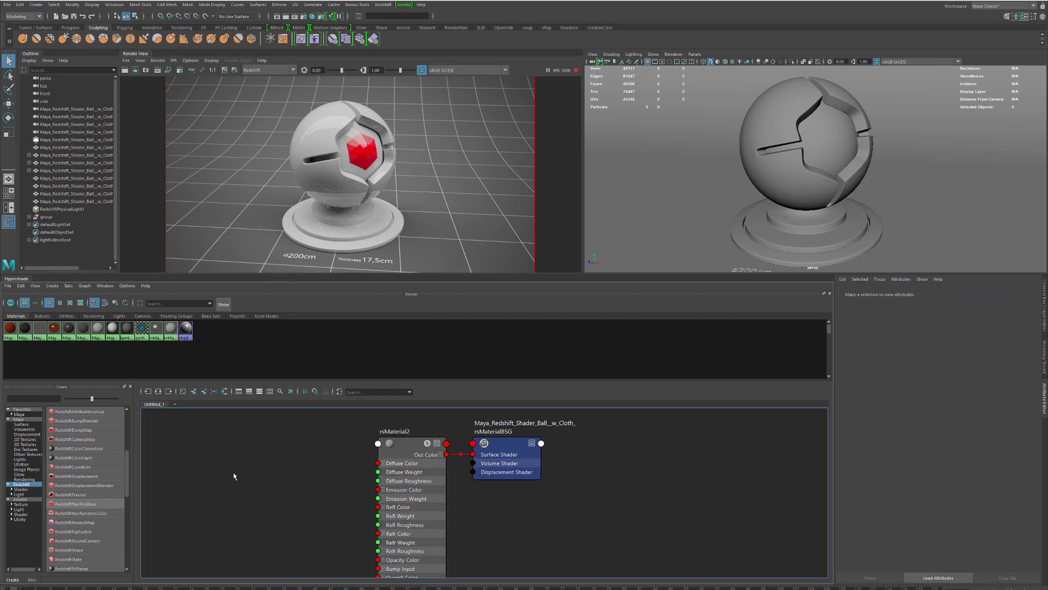
{"action": "scroll", "coordinate": [84, 478], "scroll_direction": "down", "scroll_amount": 4}
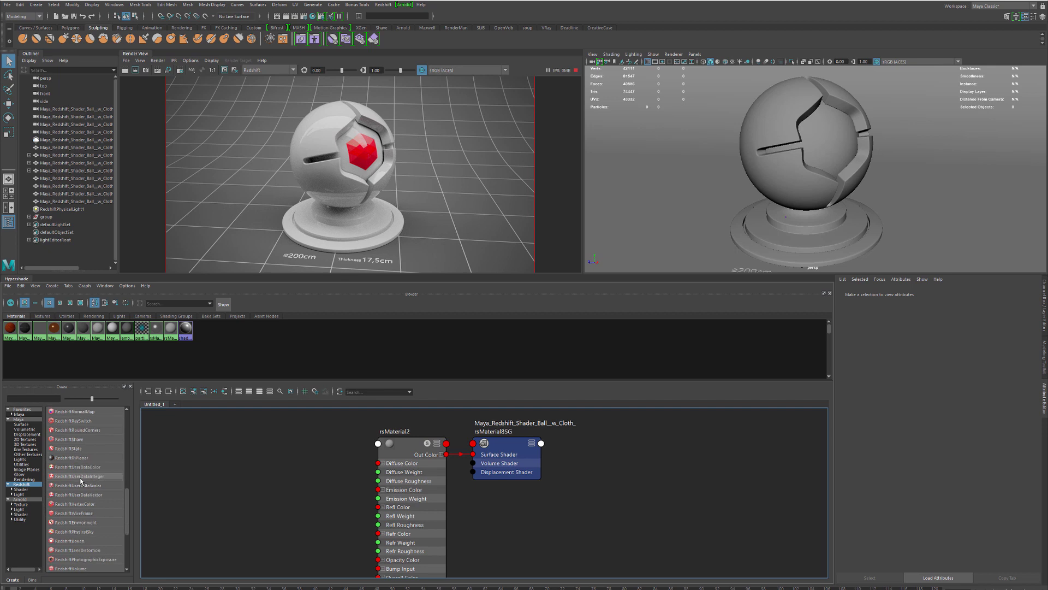
{"action": "scroll", "coordinate": [81, 480], "scroll_direction": "down", "scroll_amount": 3}
{"action": "scroll", "coordinate": [81, 481], "scroll_direction": "up", "scroll_amount": 3}
{"action": "scroll", "coordinate": [80, 480], "scroll_direction": "up", "scroll_amount": 3}
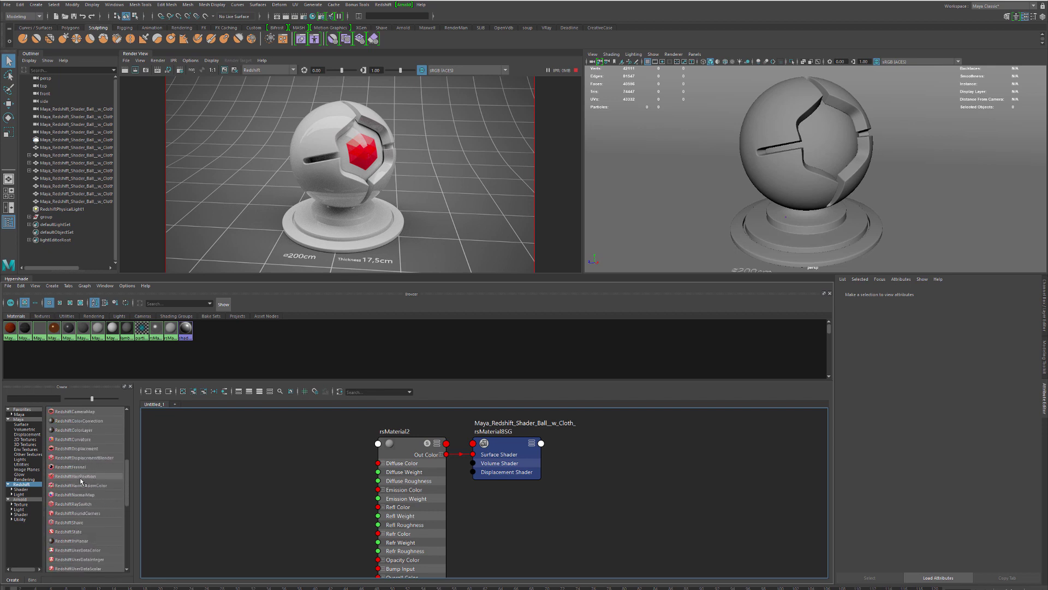
- Create a RedshiftColorLayer node and position rsColorLayer1 so its header and output ports show
{"action": "left_click", "coordinate": [96, 430]}
{"action": "left_click_drag", "start_coordinate": [515, 531], "coordinate": [322, 531]}
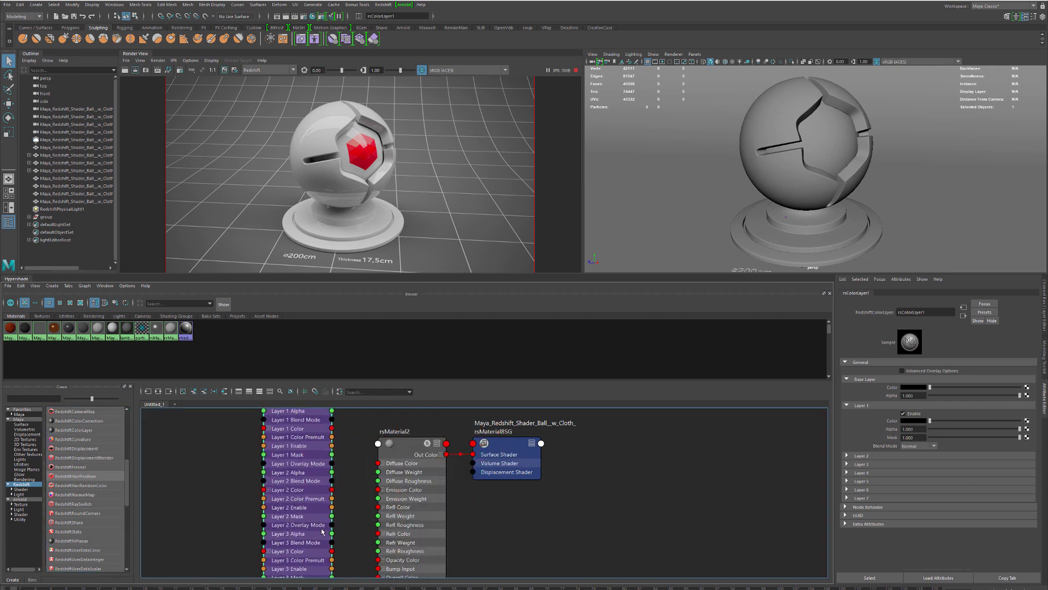
{"action": "left_click_drag", "start_coordinate": [298, 411], "coordinate": [308, 503]}
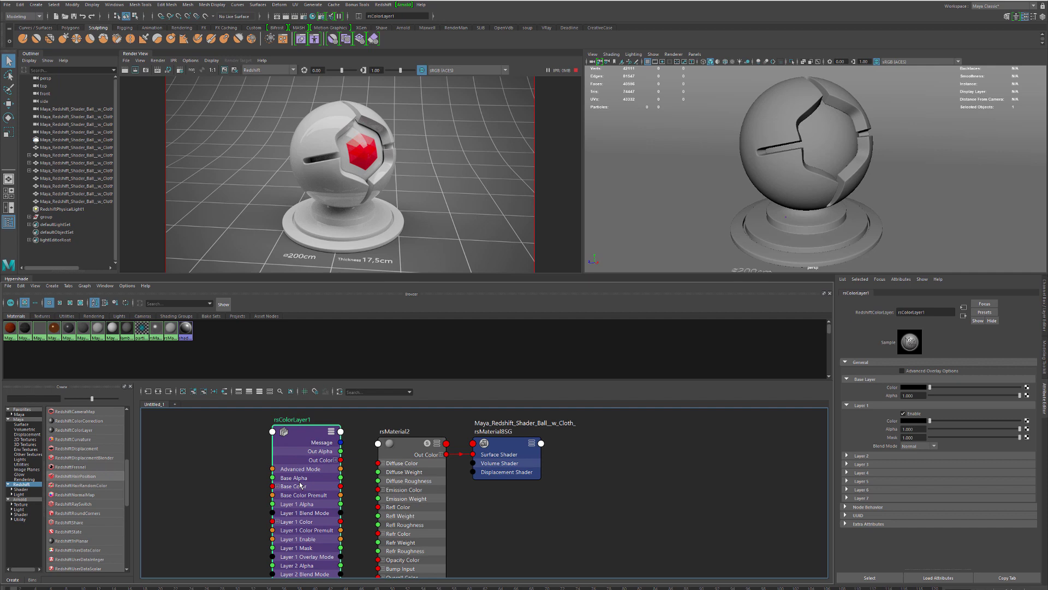
{"action": "scroll", "coordinate": [310, 516], "scroll_direction": "down", "scroll_amount": 2}
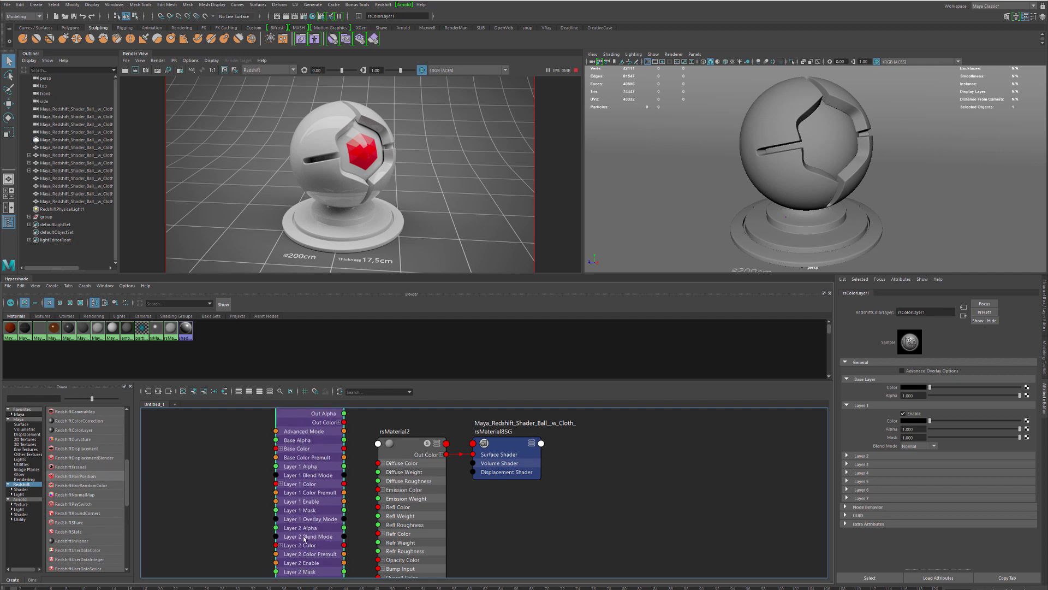
{"action": "scroll", "coordinate": [304, 537], "scroll_direction": "down", "scroll_amount": 2}
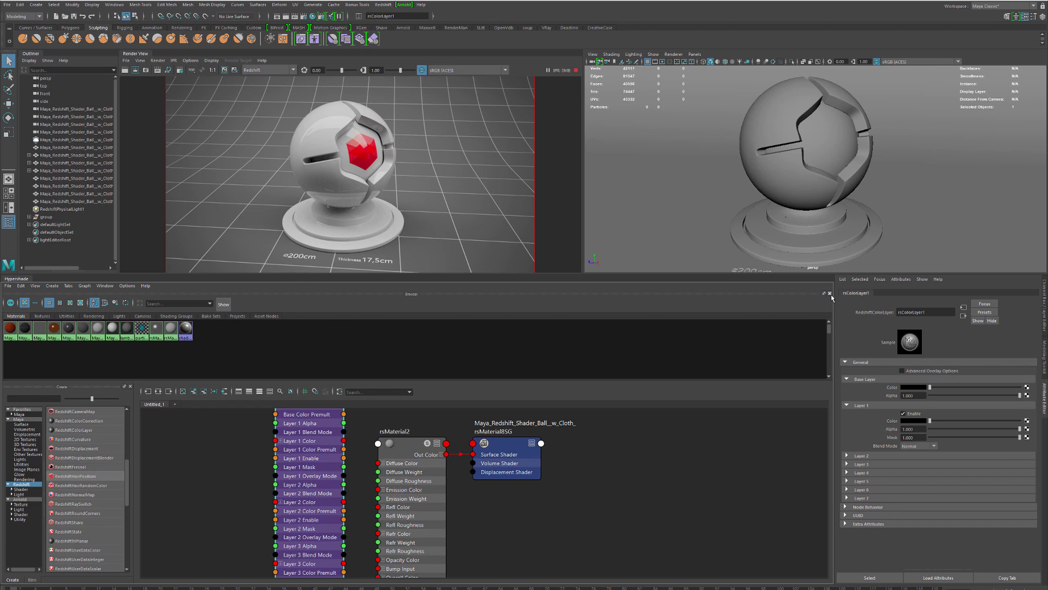
{"action": "left_click_drag", "start_coordinate": [311, 479], "coordinate": [315, 534]}
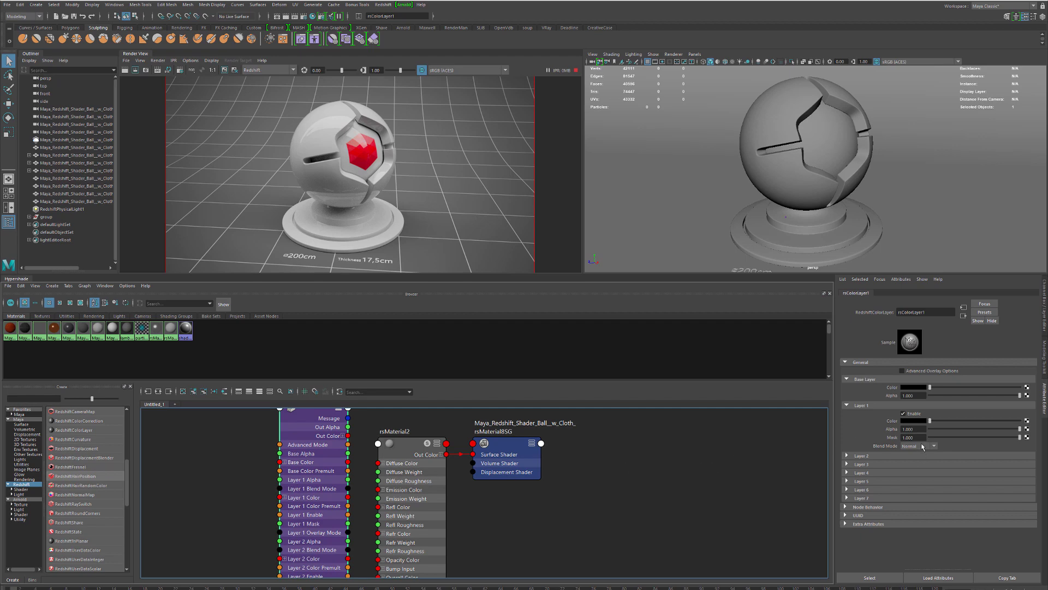
- Keep Layer 1 blend mode at Normal and move rsMaterial2 and its shading group right
{"action": "left_click", "coordinate": [911, 446]}
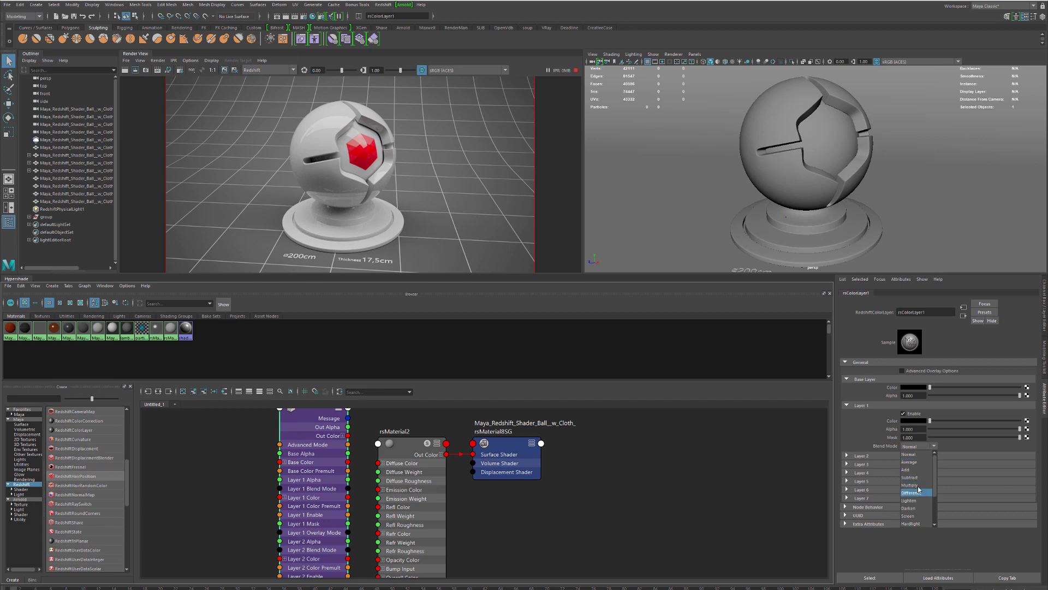
{"action": "left_click", "coordinate": [926, 453]}
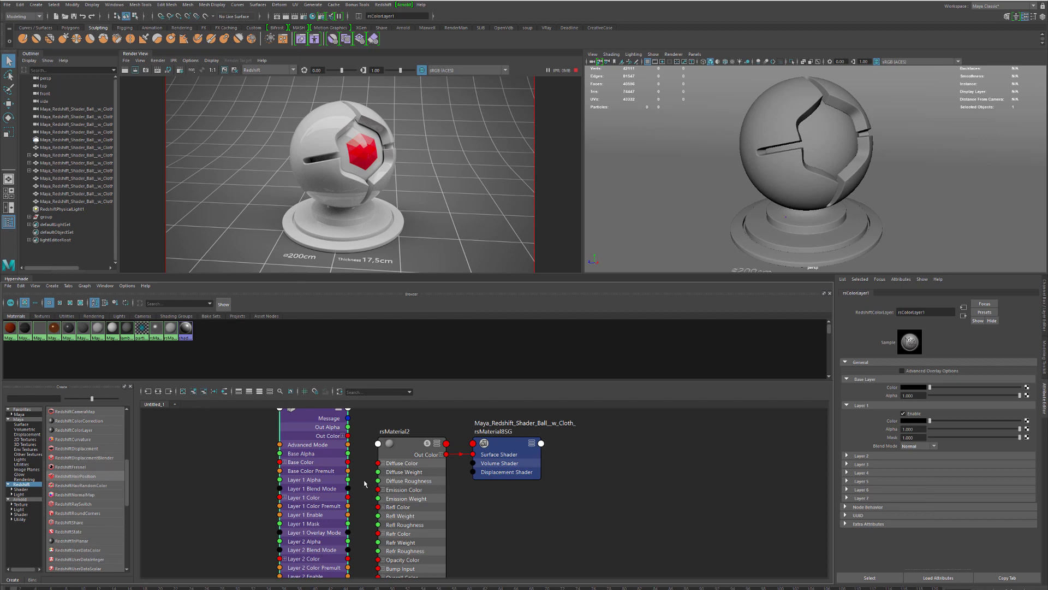
{"action": "mouse_move", "coordinate": [495, 462]}
{"action": "left_mouse_down"}
{"action": "mouse_move", "coordinate": [689, 459]}
{"action": "mouse_move", "coordinate": [674, 456]}
{"action": "left_mouse_up"}
{"action": "left_click_drag", "start_coordinate": [402, 479], "coordinate": [574, 480]}
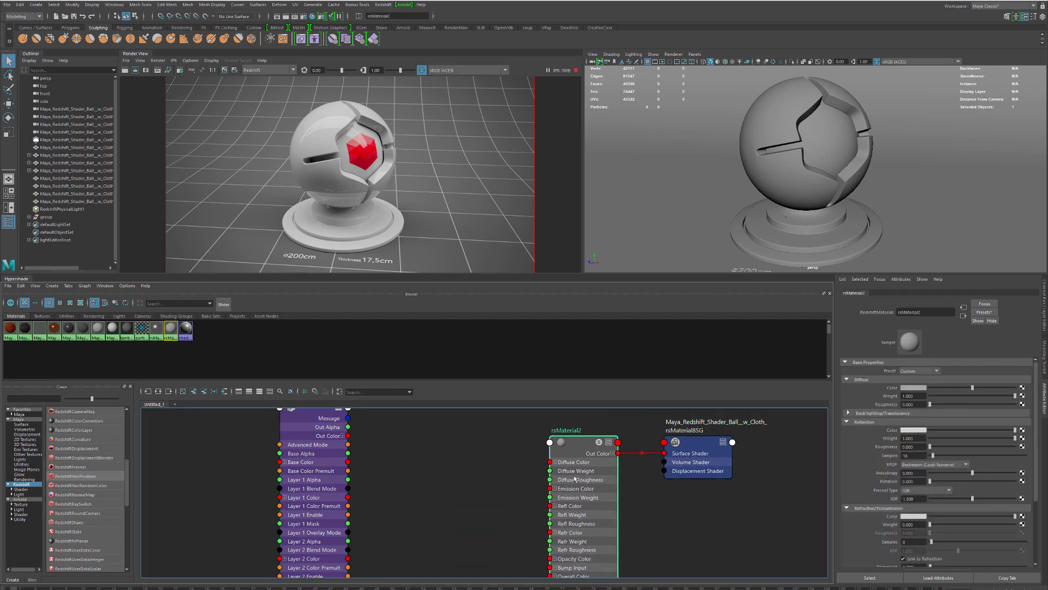
{"action": "left_click", "coordinate": [471, 475]}
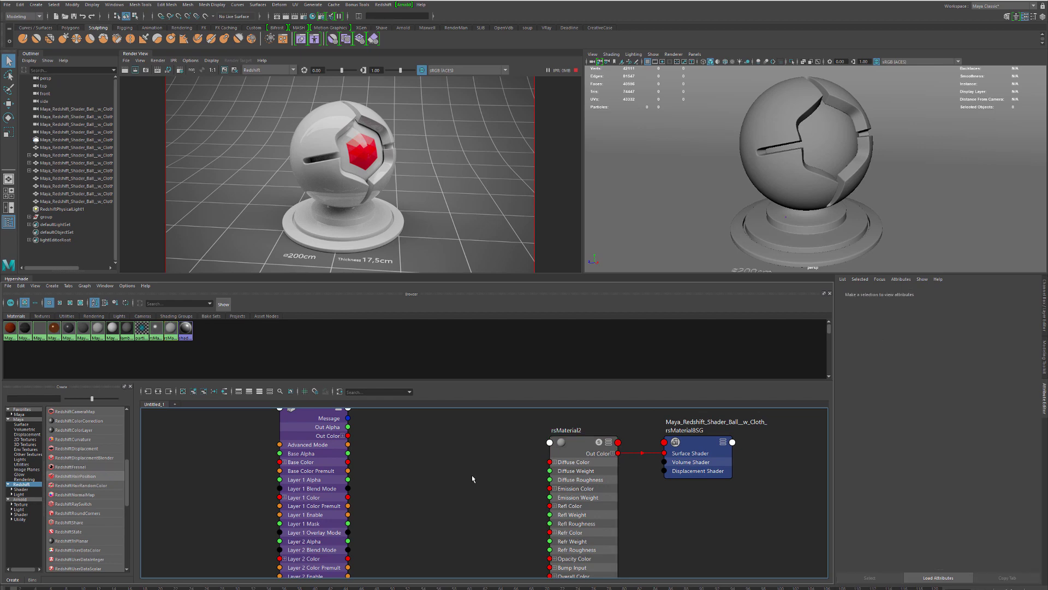
{"action": "key", "text": "Tab"}
{"action": "type", "text": "layeredTexture"}
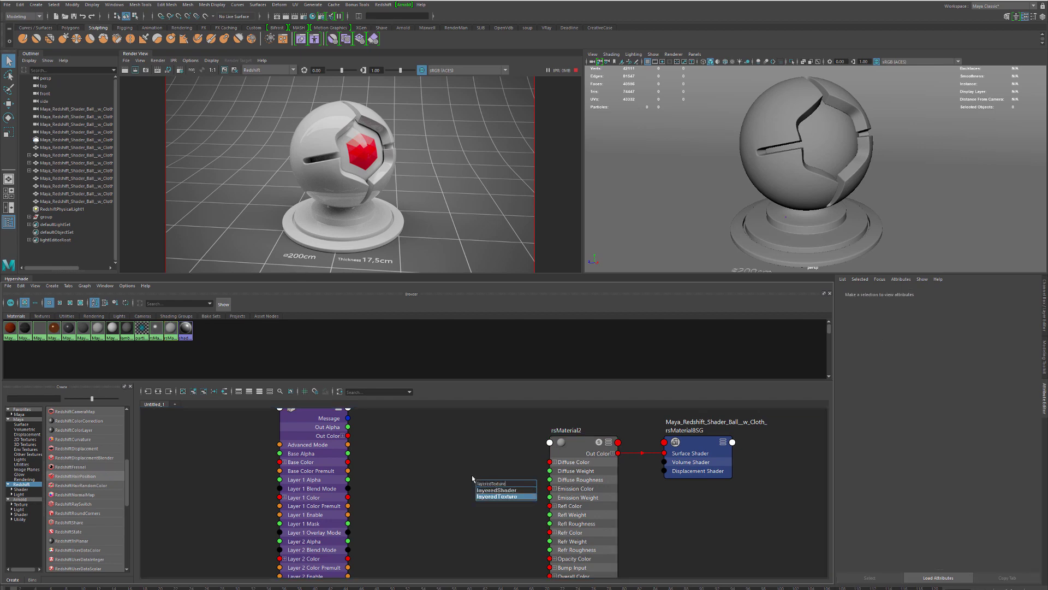
{"action": "key", "text": "Return"}
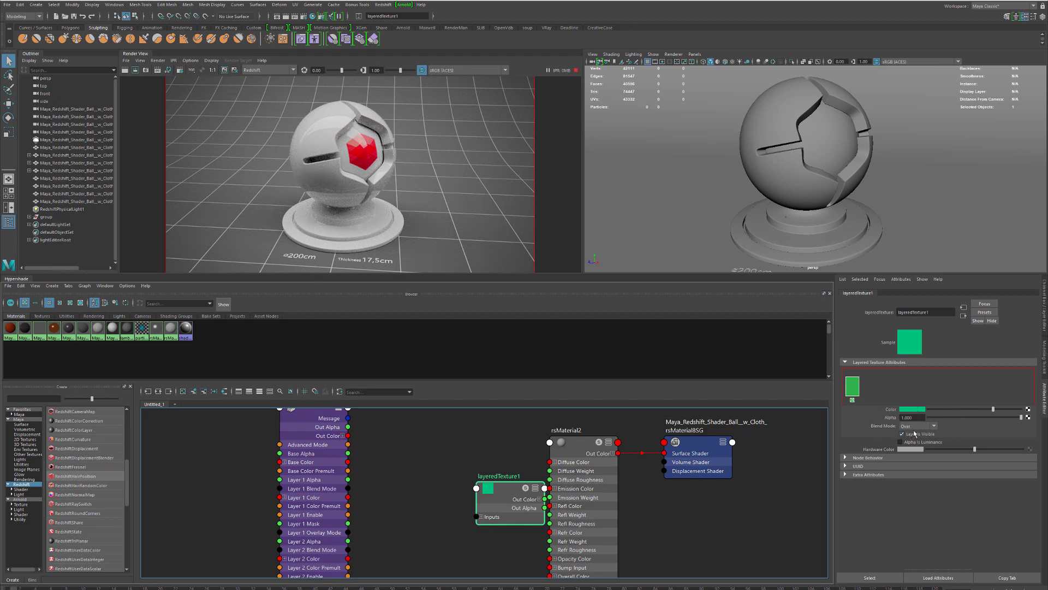
{"action": "left_click_drag", "start_coordinate": [492, 510], "coordinate": [444, 511]}
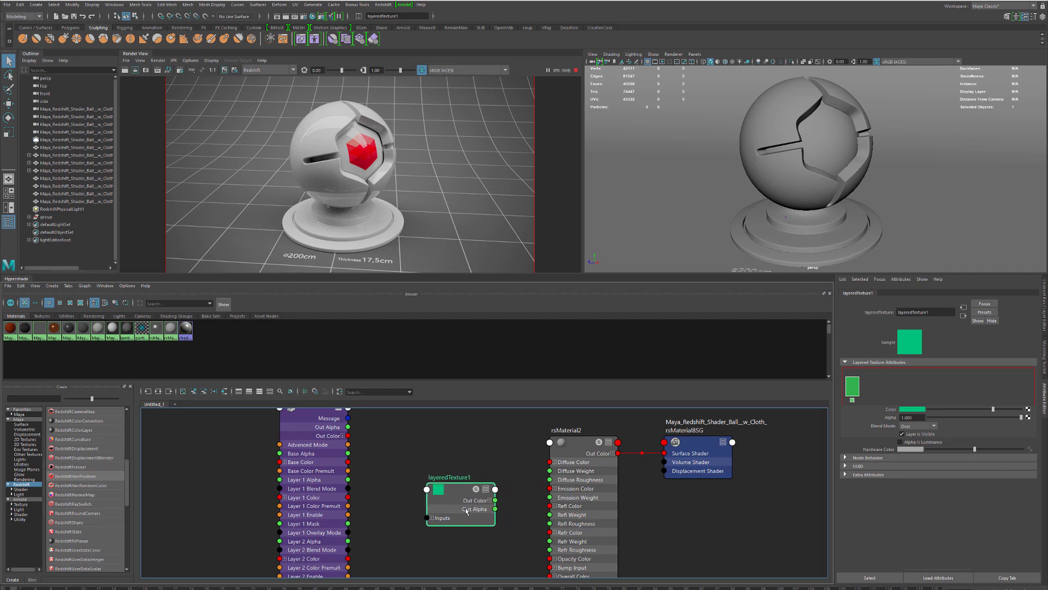
{"action": "key", "text": "Delete"}
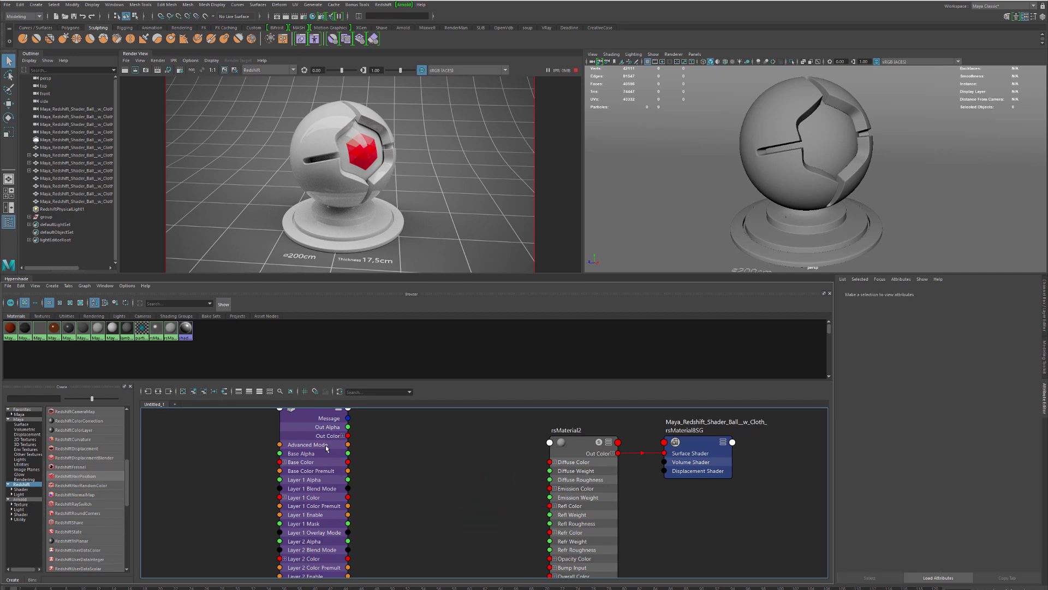
{"action": "left_click_drag", "start_coordinate": [326, 446], "coordinate": [366, 468]}
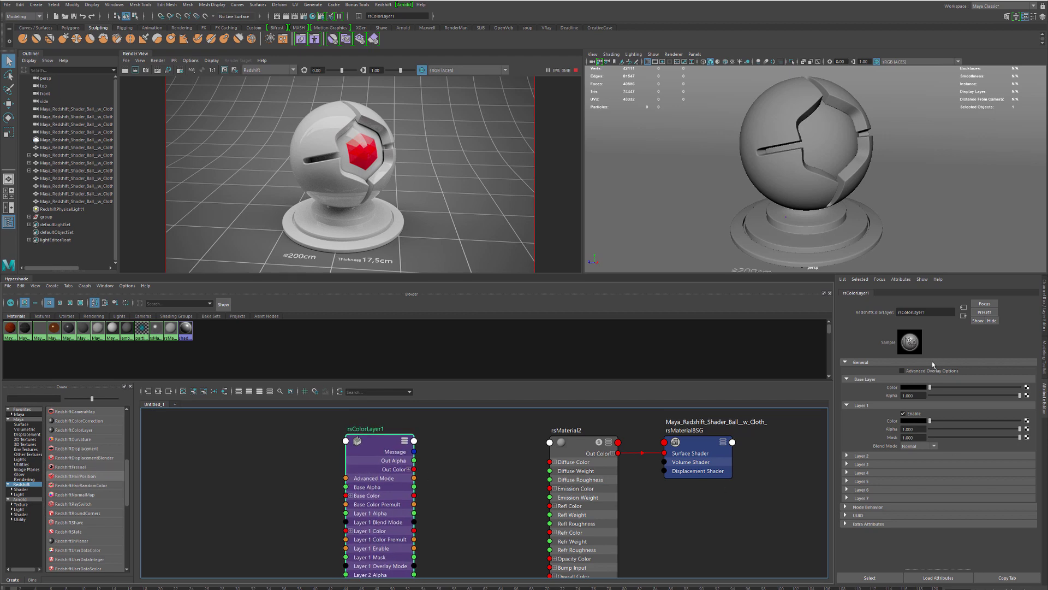
{"action": "left_click", "coordinate": [902, 371]}
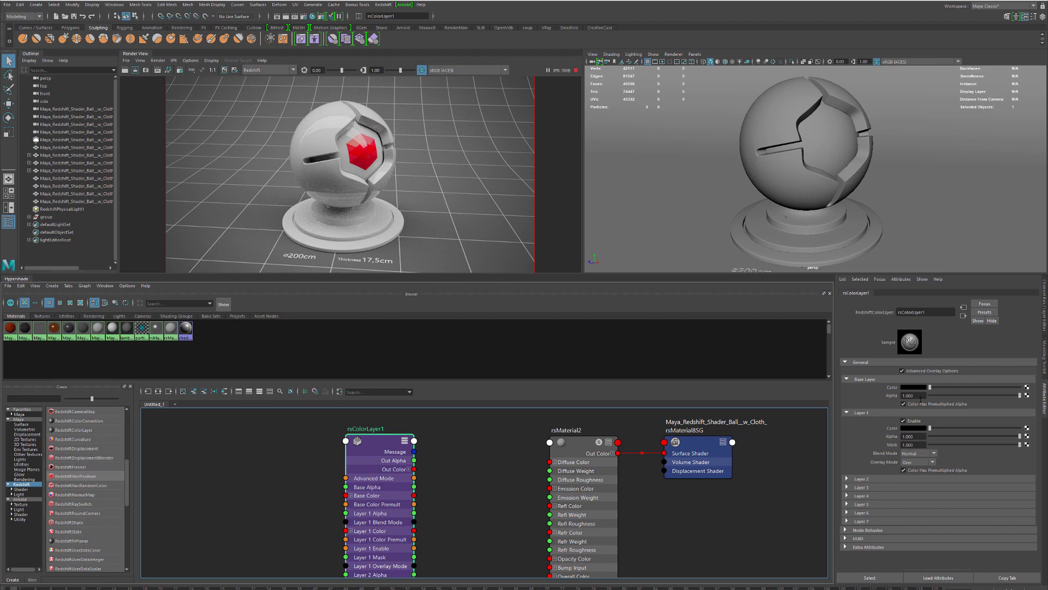
{"action": "left_click", "coordinate": [925, 372]}
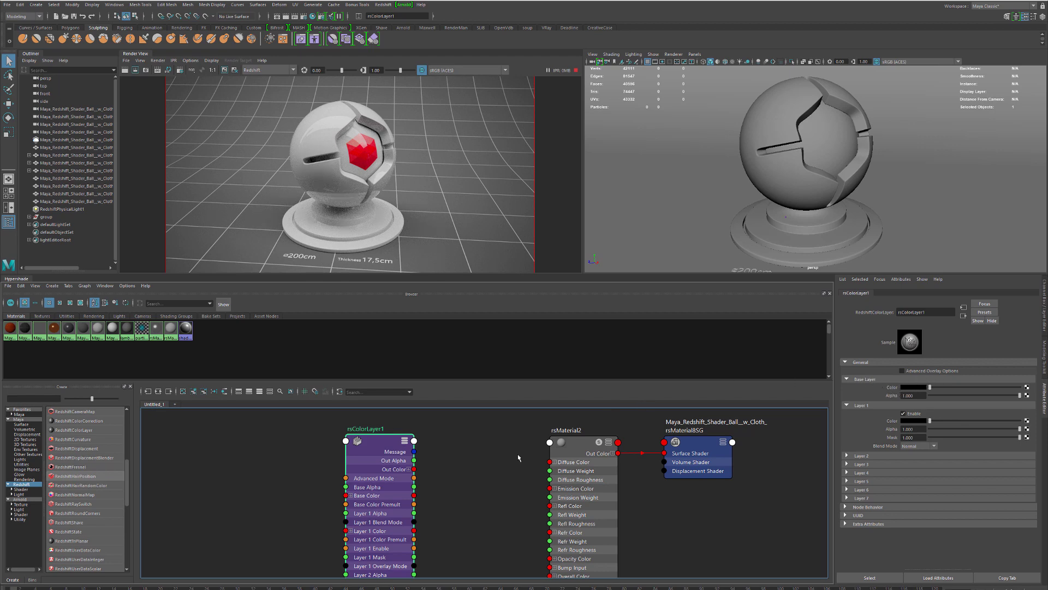
- Connect rsColorLayer1 Out Color to rsMaterial2 Diffuse Color, trying brighter Base Layer colours before black
{"action": "left_click_drag", "start_coordinate": [414, 469], "coordinate": [550, 461]}
{"action": "left_click_drag", "start_coordinate": [391, 495], "coordinate": [487, 487]}
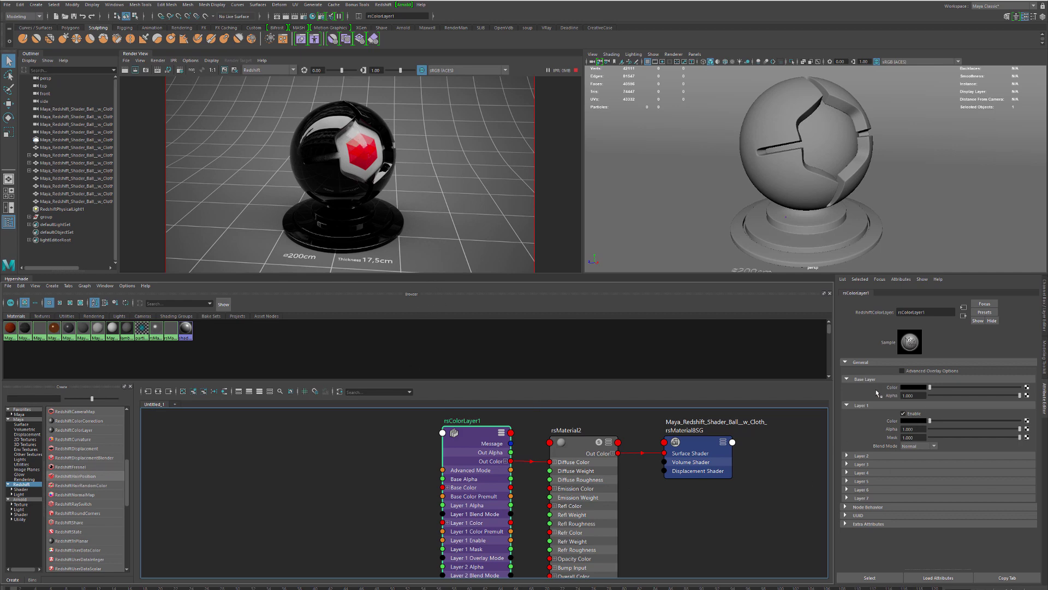
{"action": "left_click", "coordinate": [959, 386]}
{"action": "left_click", "coordinate": [1003, 387]}
{"action": "left_click_drag", "start_coordinate": [1004, 386], "coordinate": [928, 387]}
- Disable Layer 1, then slide the Base Layer Color toward white and back to black
{"action": "left_click", "coordinate": [910, 414]}
{"action": "left_click", "coordinate": [969, 386]}
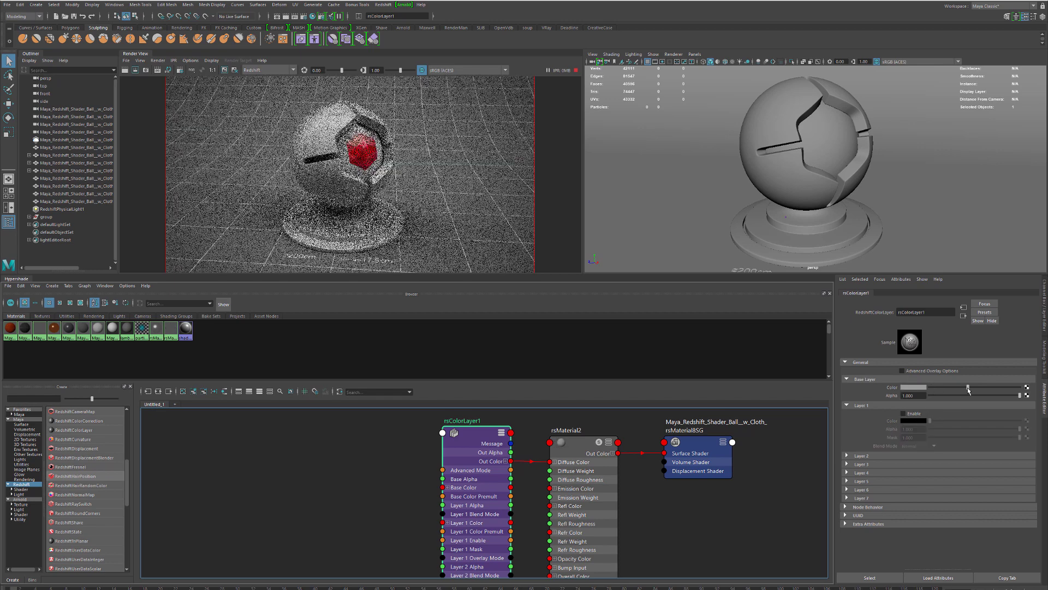
{"action": "left_click", "coordinate": [1006, 387]}
{"action": "left_click_drag", "start_coordinate": [1006, 386], "coordinate": [921, 389]}
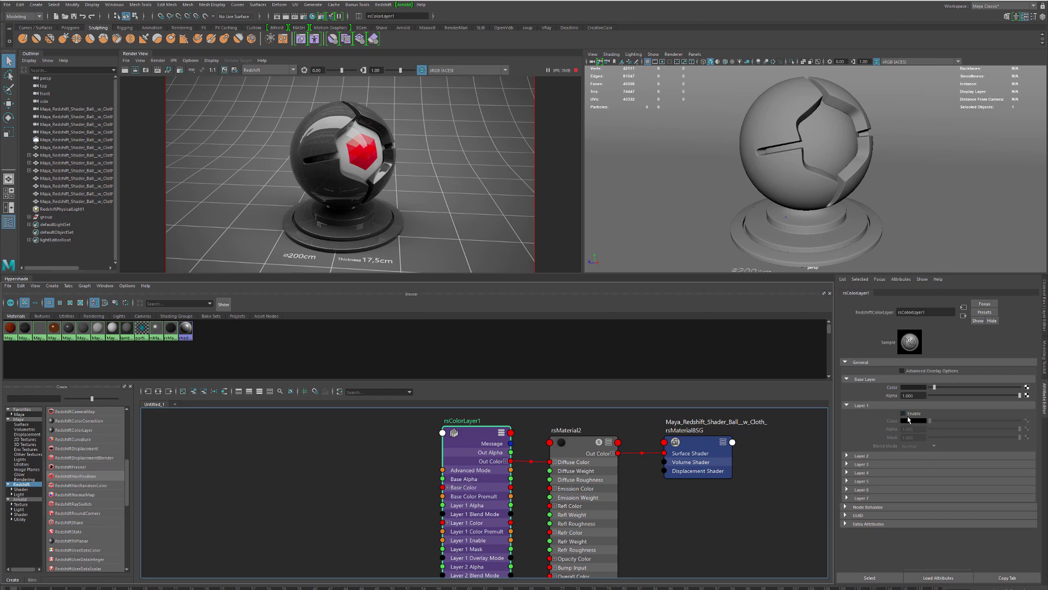
- Re-enable Layer 1 with a white colour and try its alpha at 0 and about half
{"action": "left_click_drag", "start_coordinate": [930, 420], "coordinate": [1032, 423]}
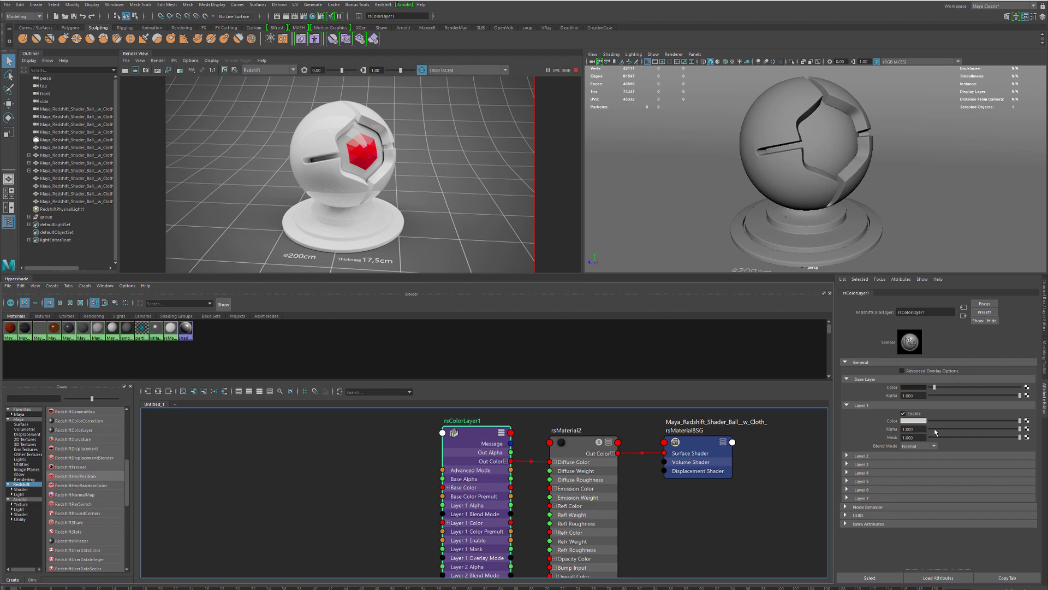
{"action": "left_click_drag", "start_coordinate": [935, 431], "coordinate": [921, 433]}
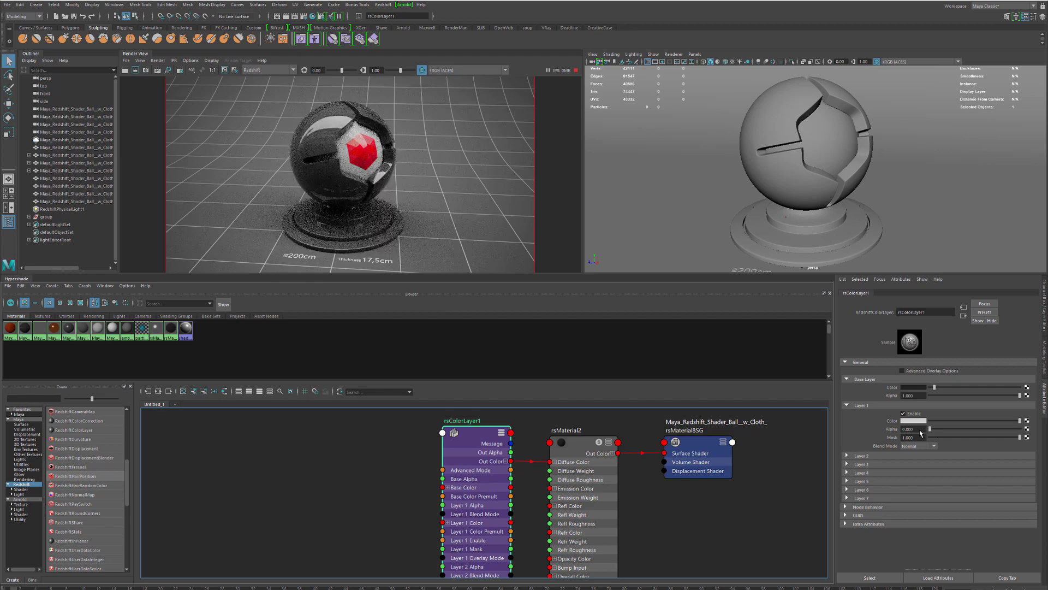
{"action": "left_click_drag", "start_coordinate": [974, 436], "coordinate": [1021, 430]}
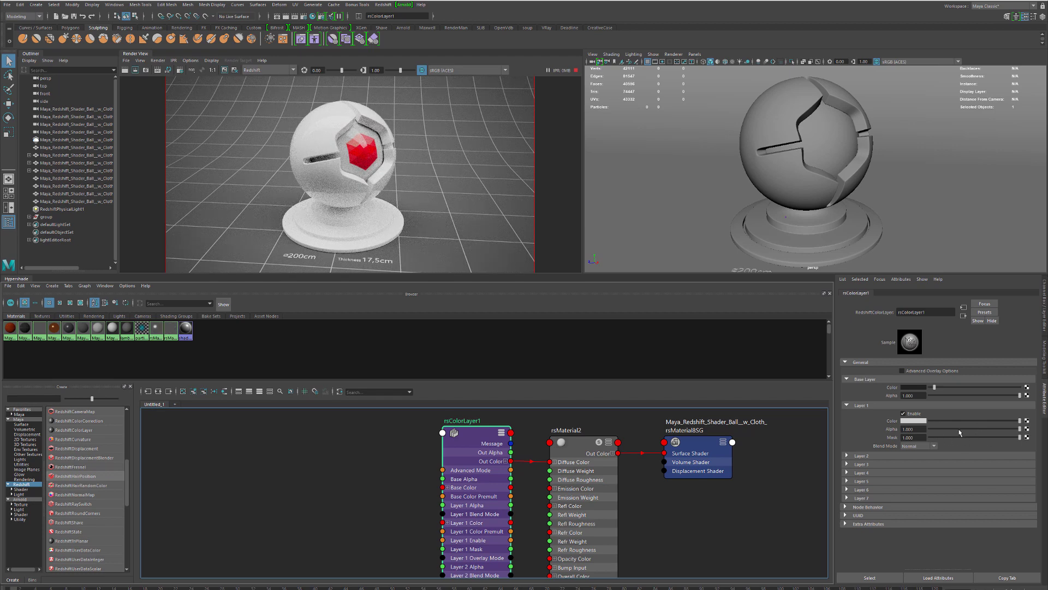
- Vary the Layer 1 mask between low, a quarter, and full 1.000
{"action": "left_click_drag", "start_coordinate": [965, 437], "coordinate": [930, 438]}
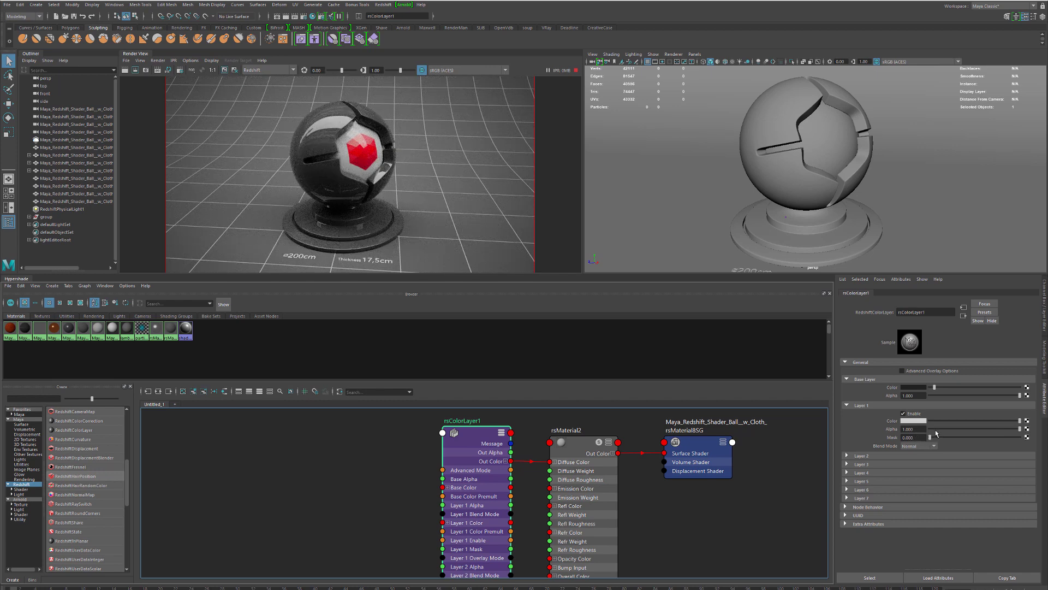
{"action": "left_click_drag", "start_coordinate": [980, 438], "coordinate": [1041, 434]}
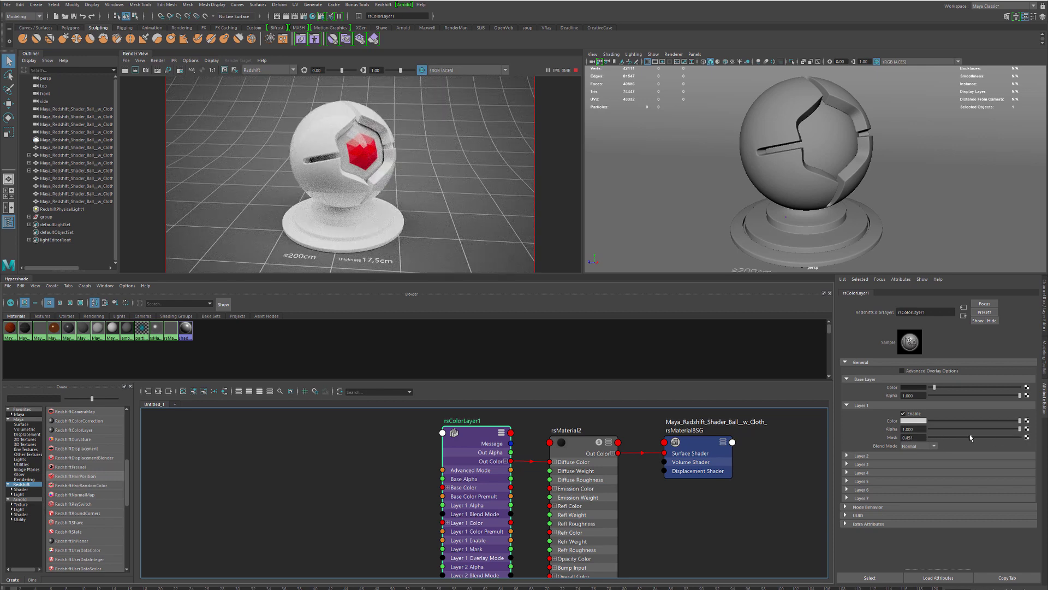
{"action": "left_click", "coordinate": [951, 438]}
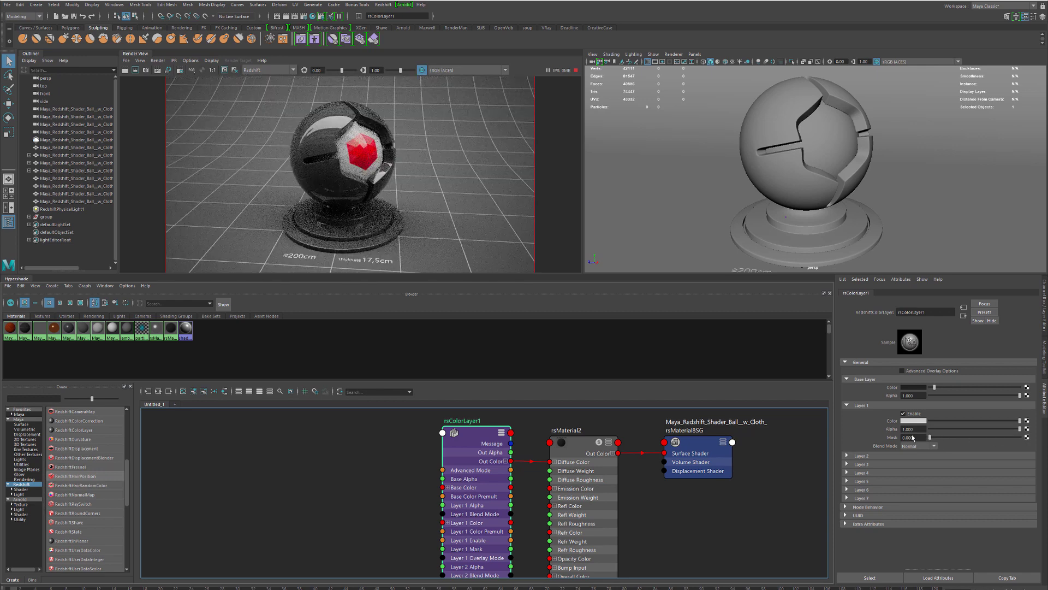
{"action": "left_click", "coordinate": [1020, 437]}
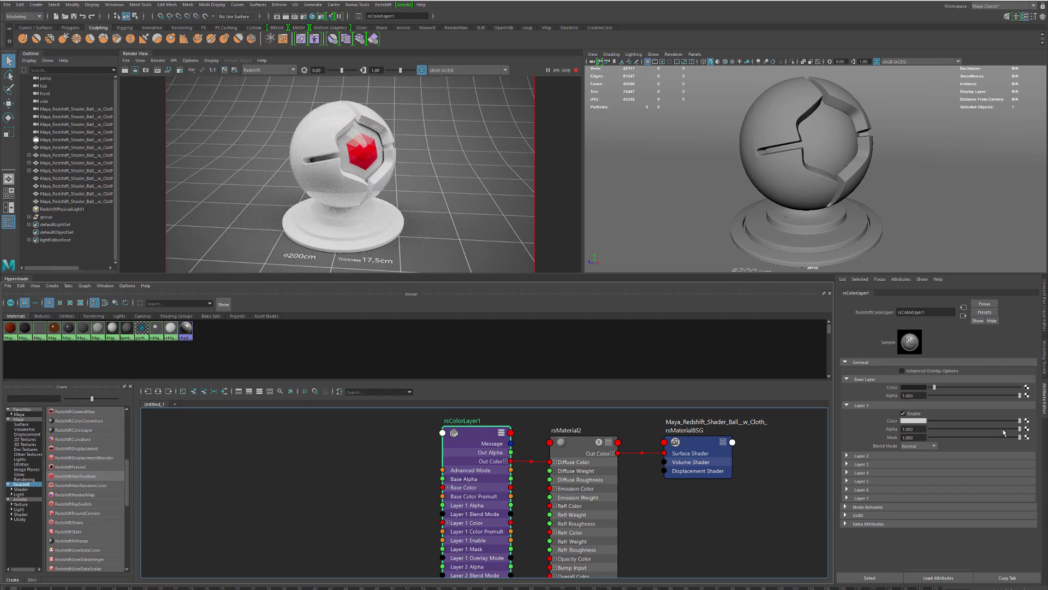
- Test Layer 1 alpha at half, 0, about 0.6 and full, then lower the mask slightly
{"action": "left_click", "coordinate": [976, 429]}
{"action": "left_click_drag", "start_coordinate": [977, 431], "coordinate": [928, 431]}
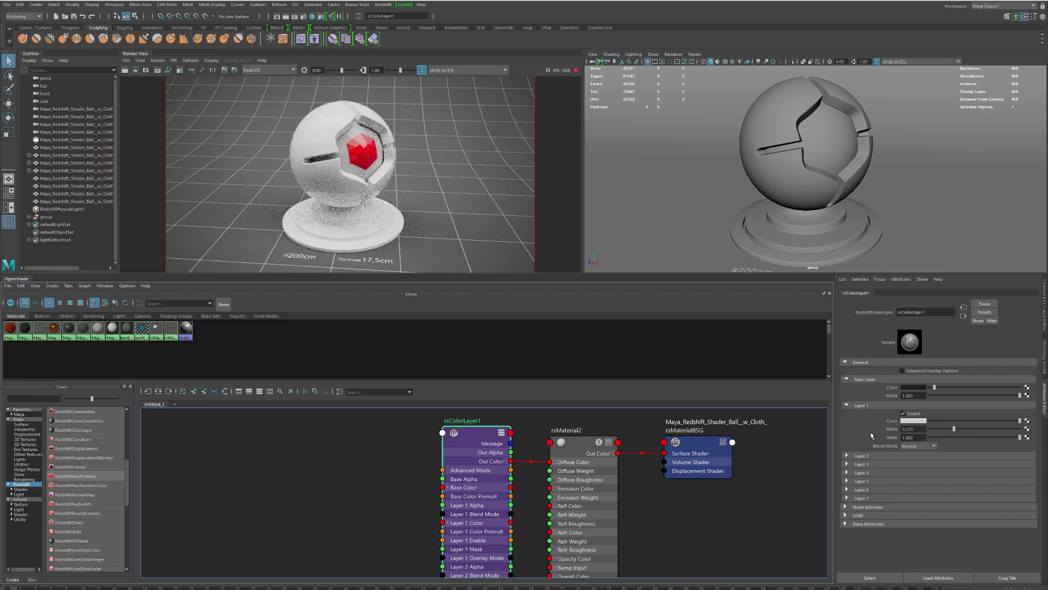
{"action": "left_click", "coordinate": [985, 429]}
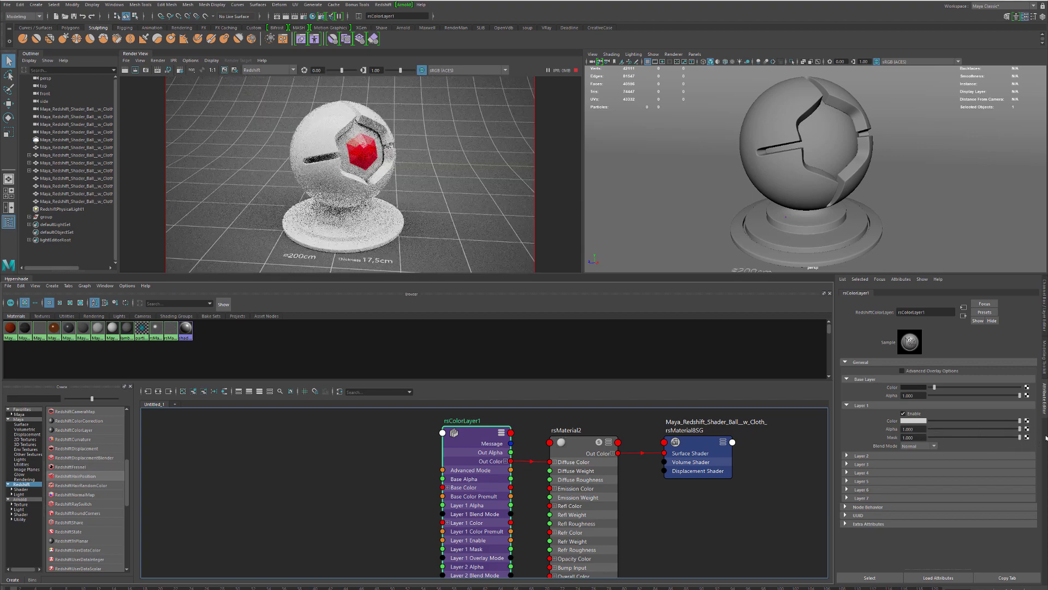
{"action": "left_click", "coordinate": [1019, 429]}
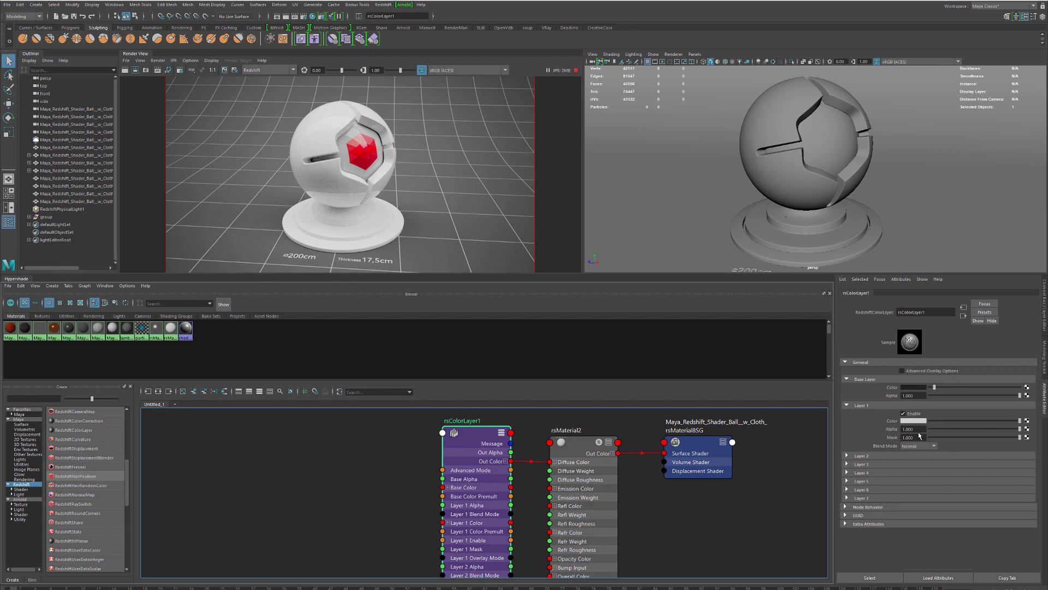
{"action": "left_click_drag", "start_coordinate": [963, 435], "coordinate": [1020, 436]}
- Create a checker texture and arrange checker1 beside its place2dTexture1 node
{"action": "left_click_drag", "start_coordinate": [358, 481], "coordinate": [351, 483]}
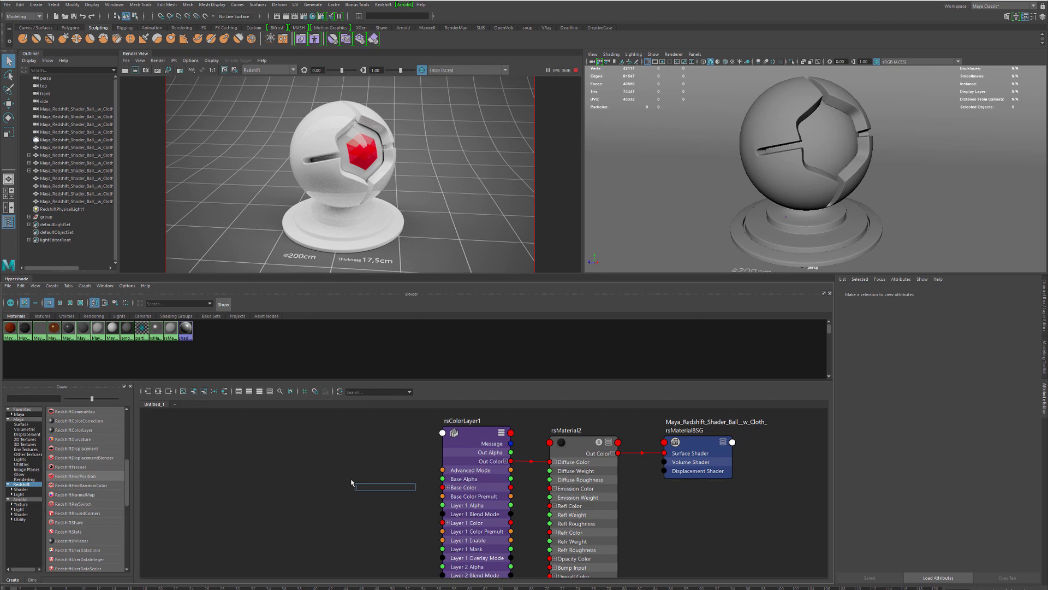
{"action": "type", "text": "checker [Texture"}
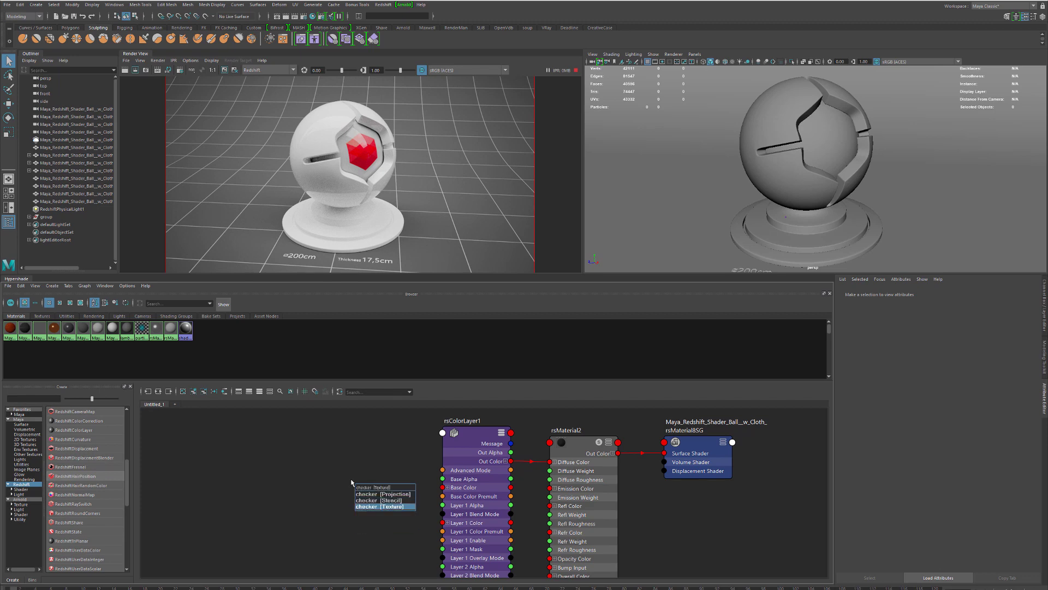
{"action": "left_click", "coordinate": [377, 506]}
{"action": "left_click_drag", "start_coordinate": [366, 500], "coordinate": [246, 480]}
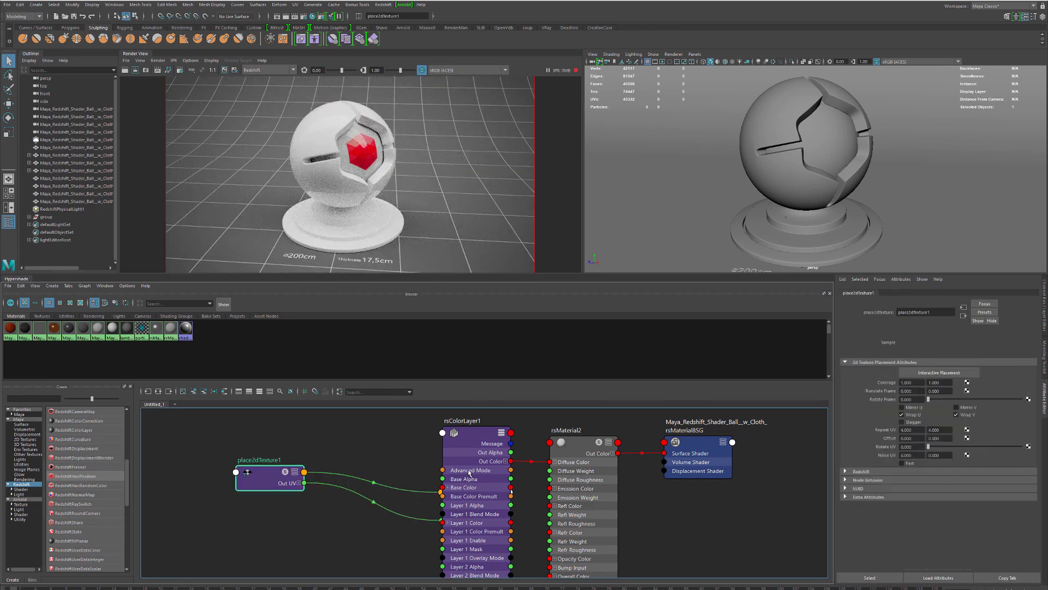
{"action": "left_click_drag", "start_coordinate": [470, 437], "coordinate": [503, 440]}
{"action": "left_click_drag", "start_coordinate": [442, 491], "coordinate": [391, 475]}
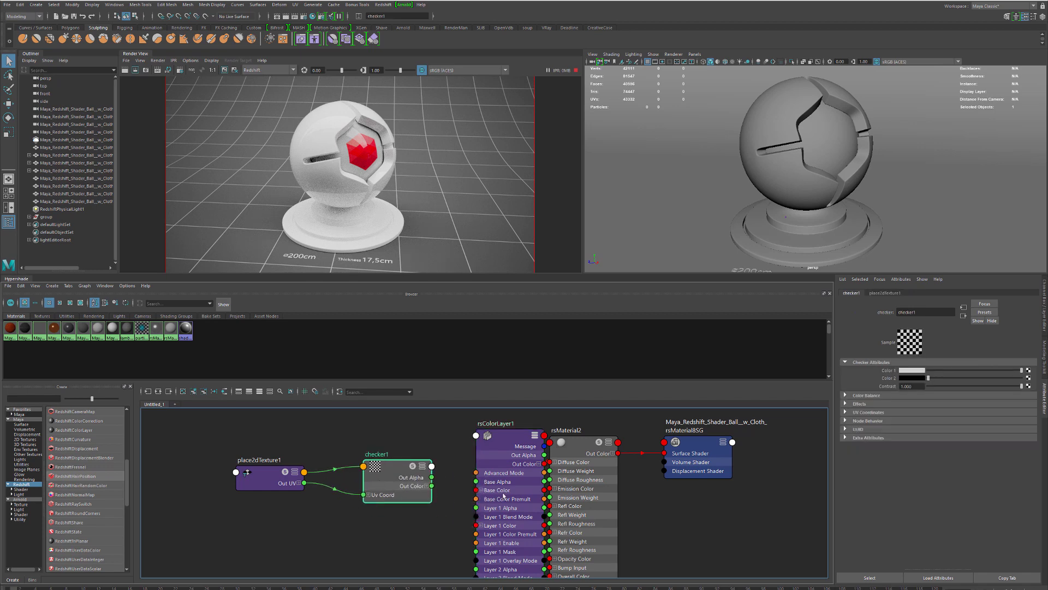
{"action": "left_click_drag", "start_coordinate": [476, 493], "coordinate": [393, 477]}
- Select checker1 to show its colour channels and tidy checker1 and rsColorLayer1 positions
{"action": "left_click", "coordinate": [409, 483]}
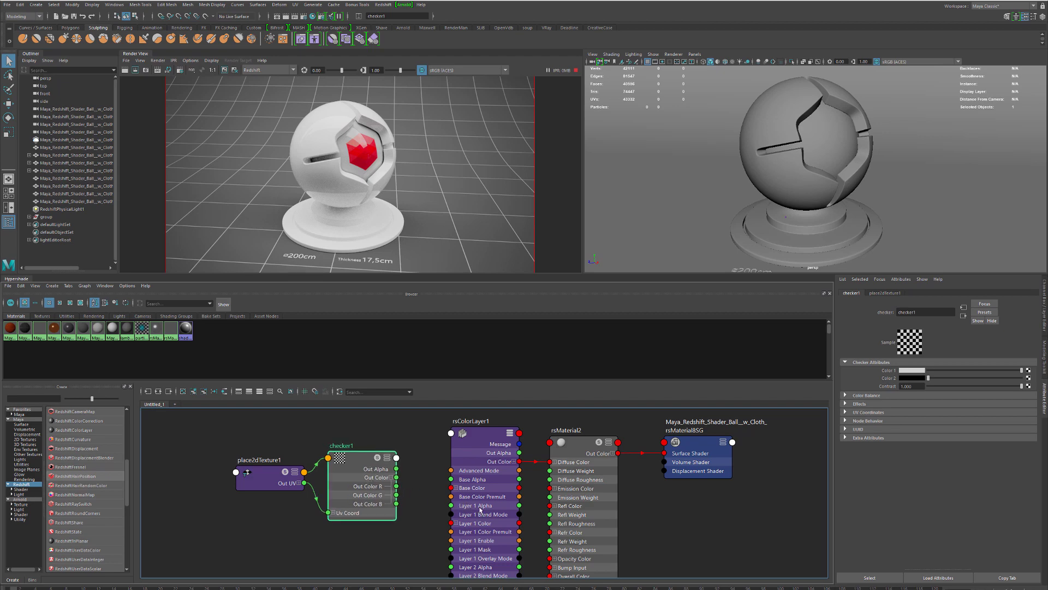
{"action": "left_click_drag", "start_coordinate": [460, 509], "coordinate": [442, 491]}
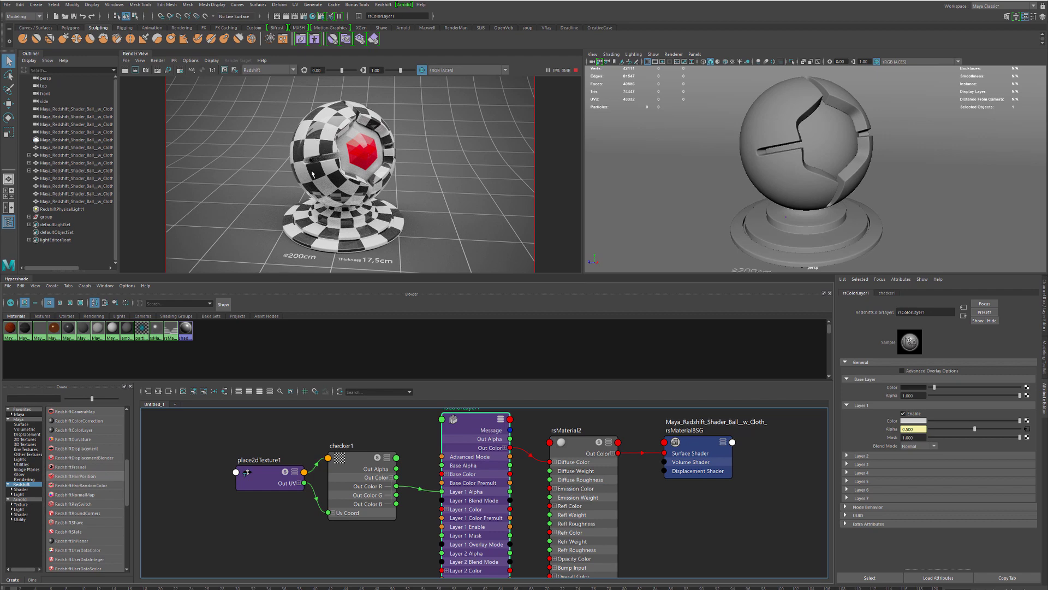
{"action": "left_click", "coordinate": [361, 486]}
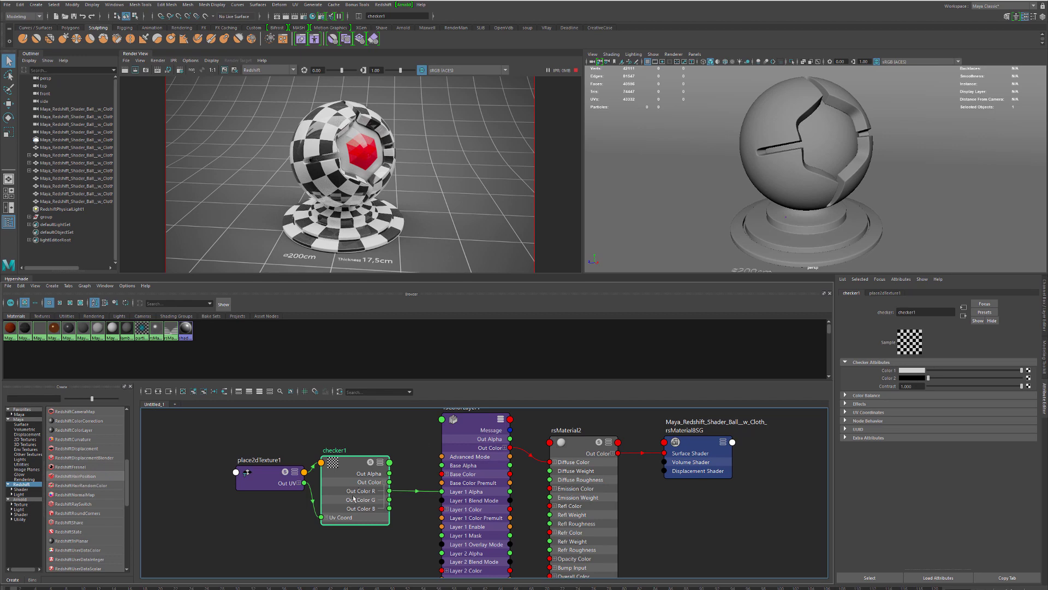
{"action": "left_click_drag", "start_coordinate": [354, 498], "coordinate": [361, 499]}
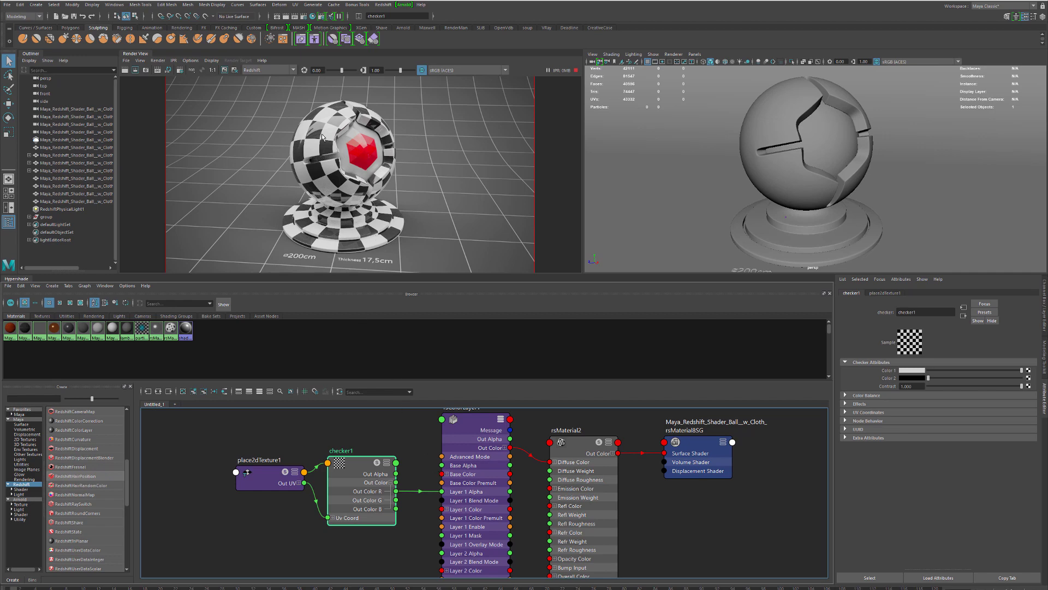
- Move place2dTexture1 and checker1 up-left in the graph, then deselect them
{"action": "left_click", "coordinate": [473, 486]}
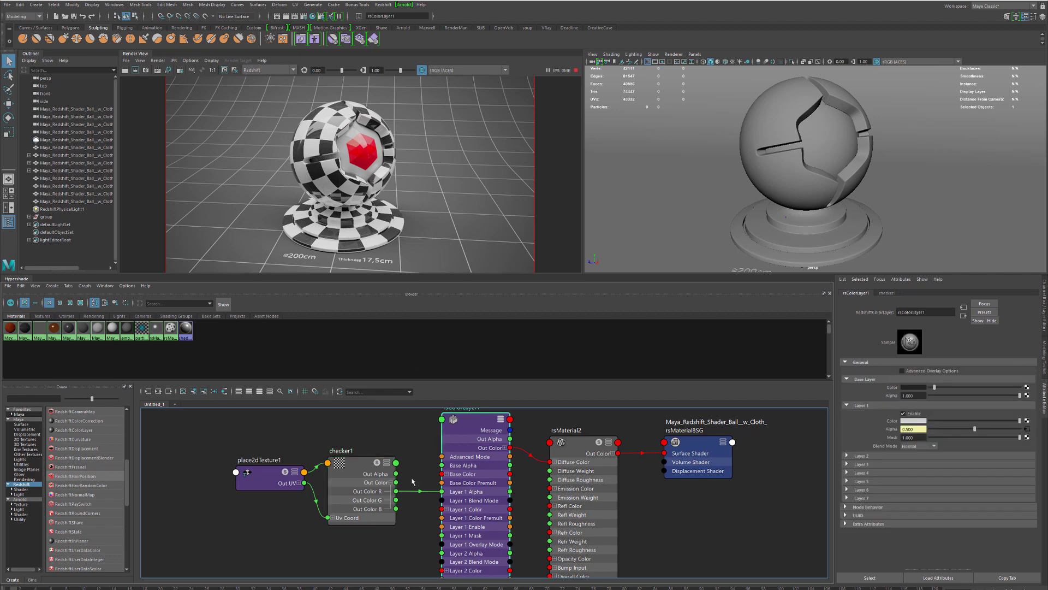
{"action": "left_click_drag", "start_coordinate": [361, 429], "coordinate": [229, 491]}
{"action": "left_click_drag", "start_coordinate": [357, 504], "coordinate": [311, 473]}
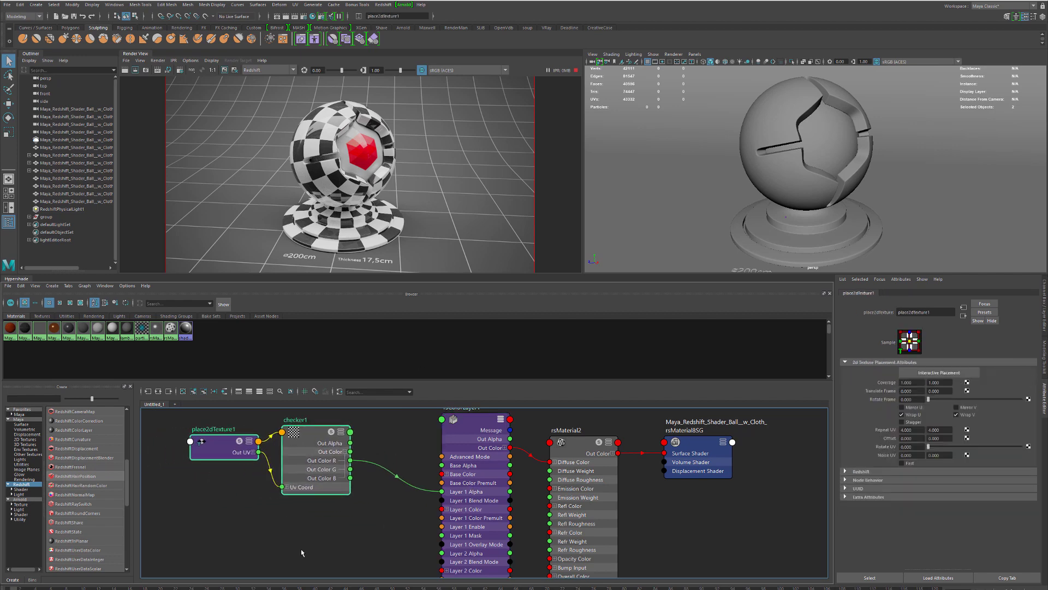
{"action": "left_click", "coordinate": [303, 542]}
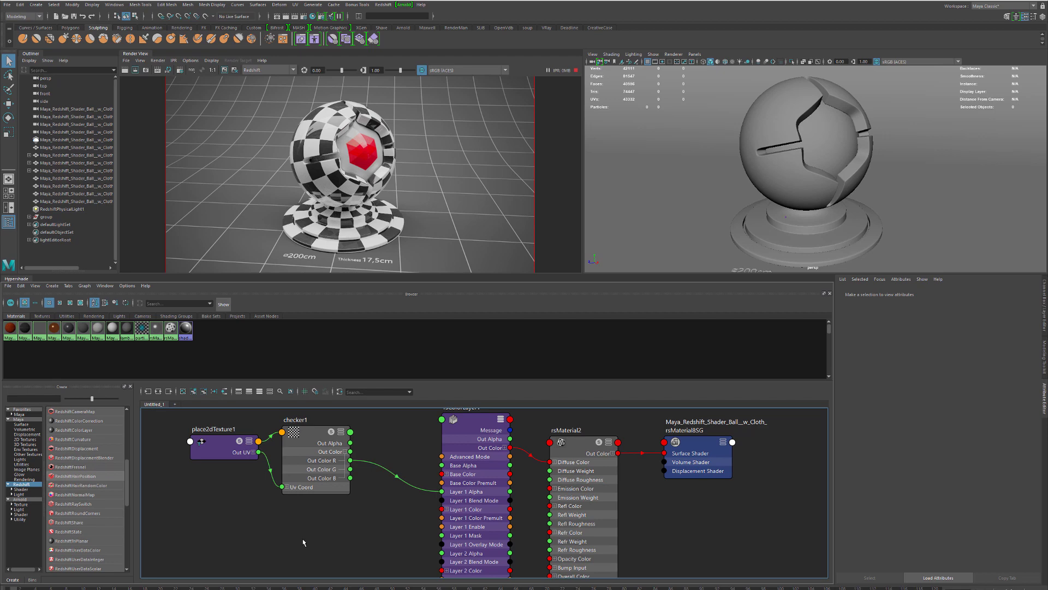
- Create a noise texture below the checker and wire noise1 Out Color R to Layer 1 Mask
{"action": "key", "text": "Tab"}
{"action": "type", "text": "nois"}
{"action": "type", "text": "e [Texture"}
{"action": "left_click", "coordinate": [328, 566]}
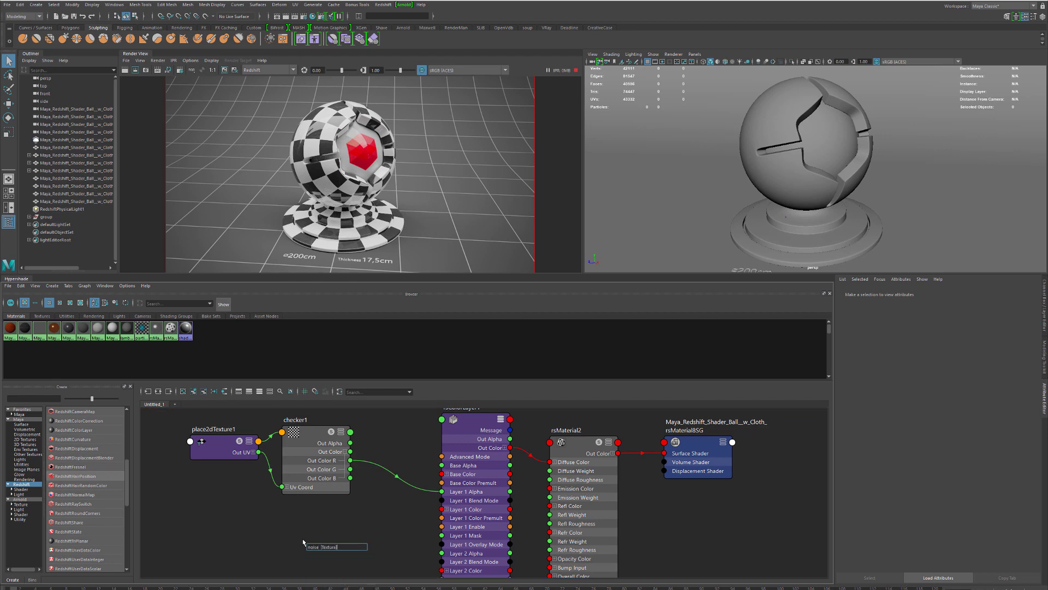
{"action": "left_click_drag", "start_coordinate": [339, 565], "coordinate": [223, 540]}
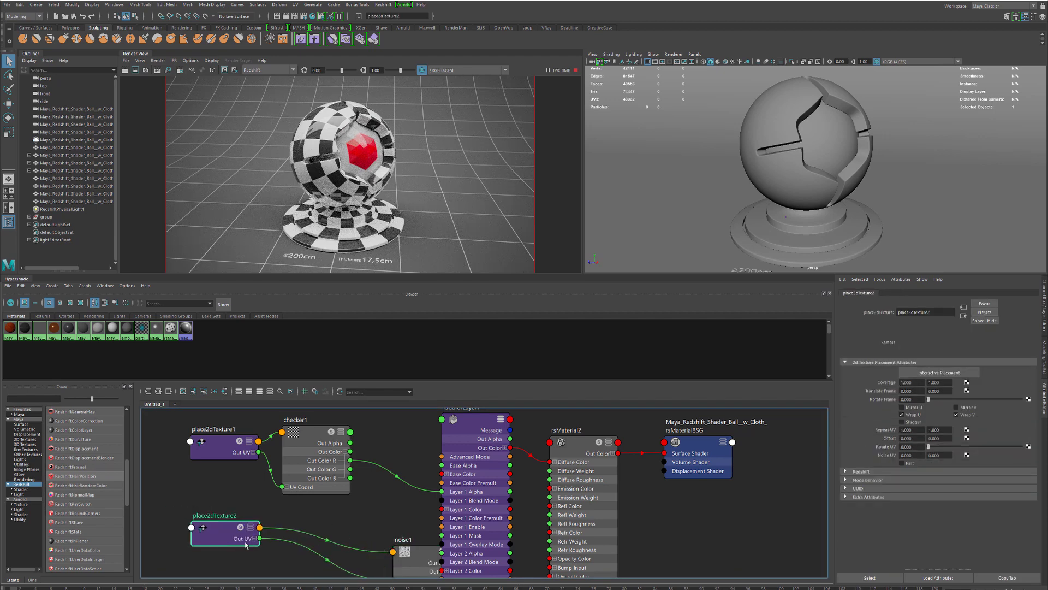
{"action": "left_click_drag", "start_coordinate": [393, 551], "coordinate": [283, 517]}
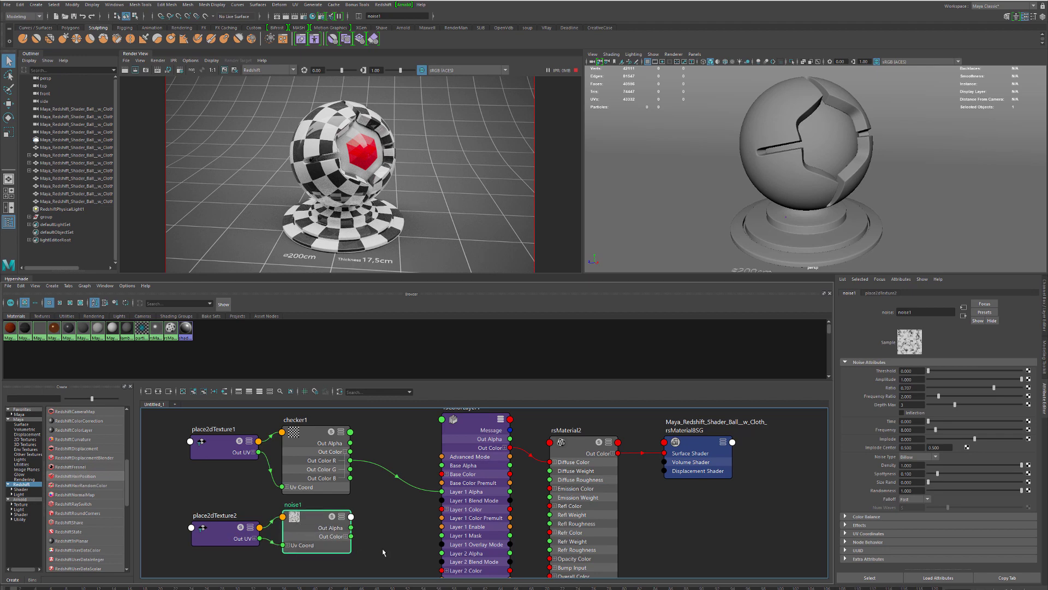
{"action": "left_click", "coordinate": [346, 537]}
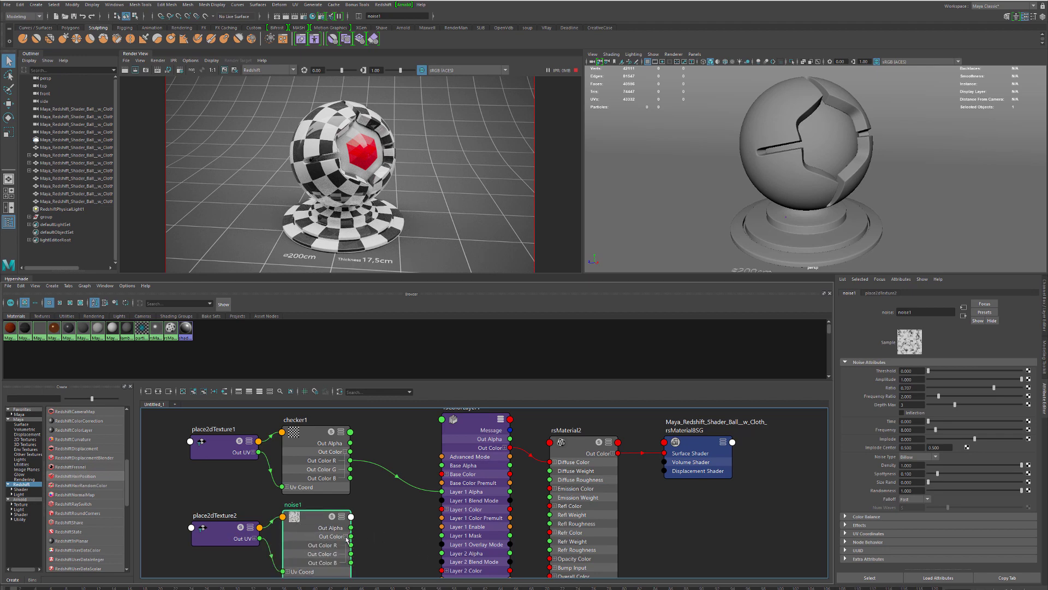
{"action": "left_click_drag", "start_coordinate": [351, 544], "coordinate": [441, 535]}
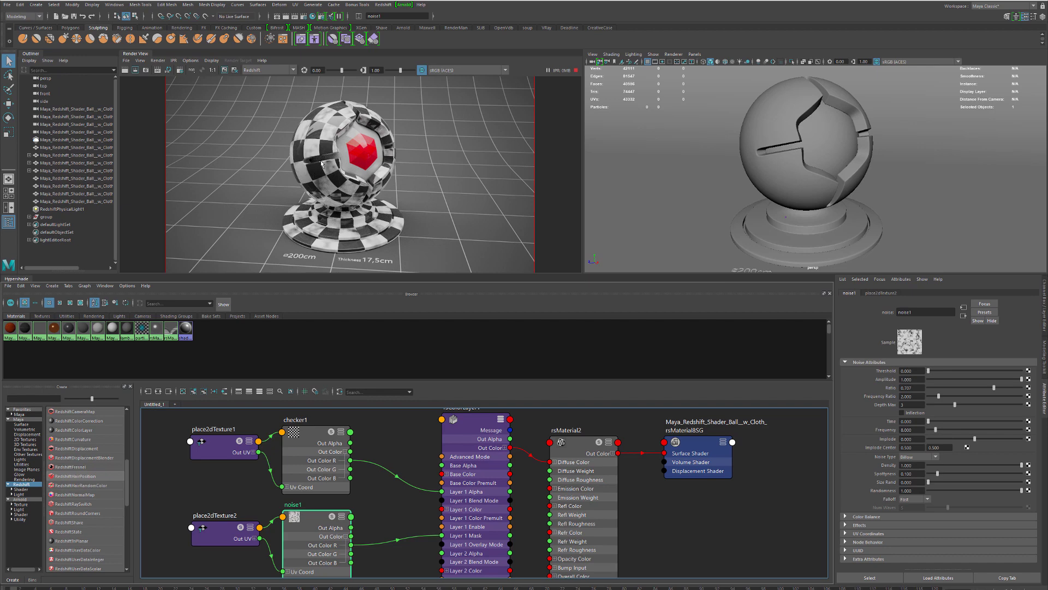
- Dolly the render camera into the ball's slot and nudge checker1 and rsColorLayer1
{"action": "scroll", "coordinate": [790, 101], "scroll_direction": "up", "scroll_amount": 8}
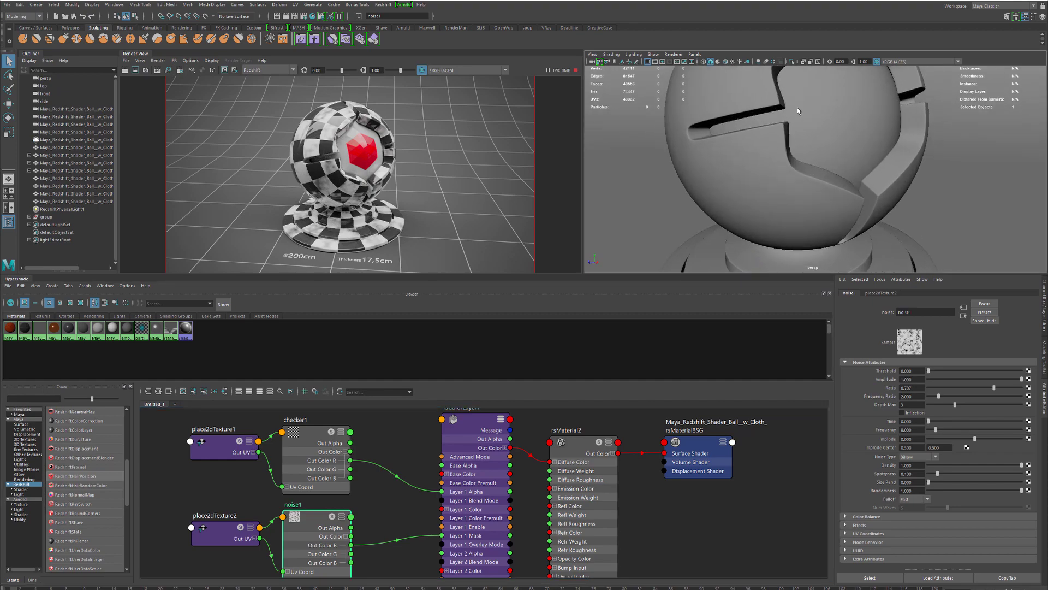
{"action": "scroll", "coordinate": [783, 124], "scroll_direction": "up", "scroll_amount": 10}
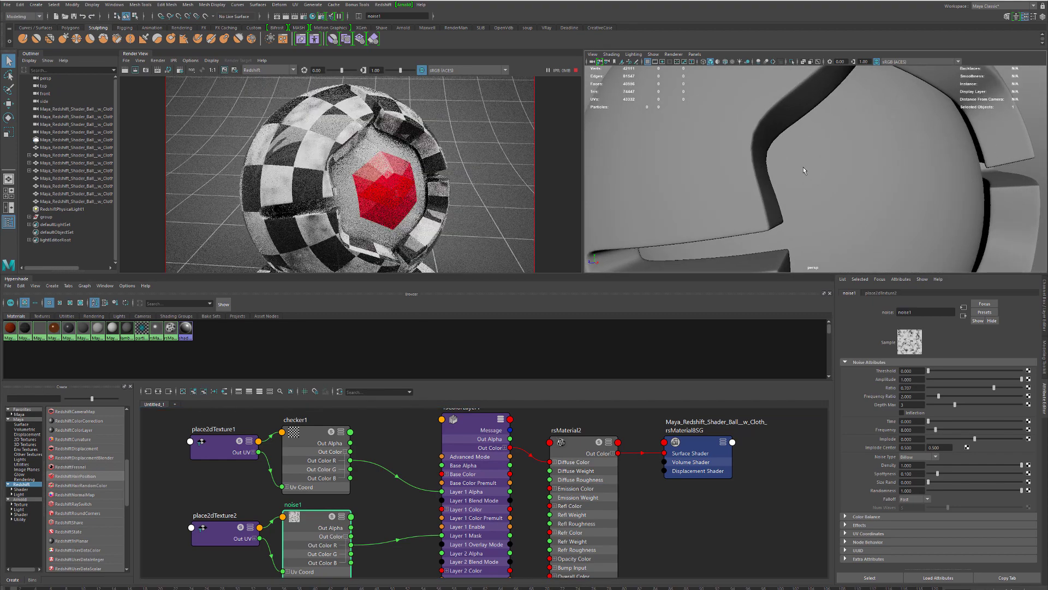
{"action": "scroll", "coordinate": [831, 156], "scroll_direction": "down", "scroll_amount": 5}
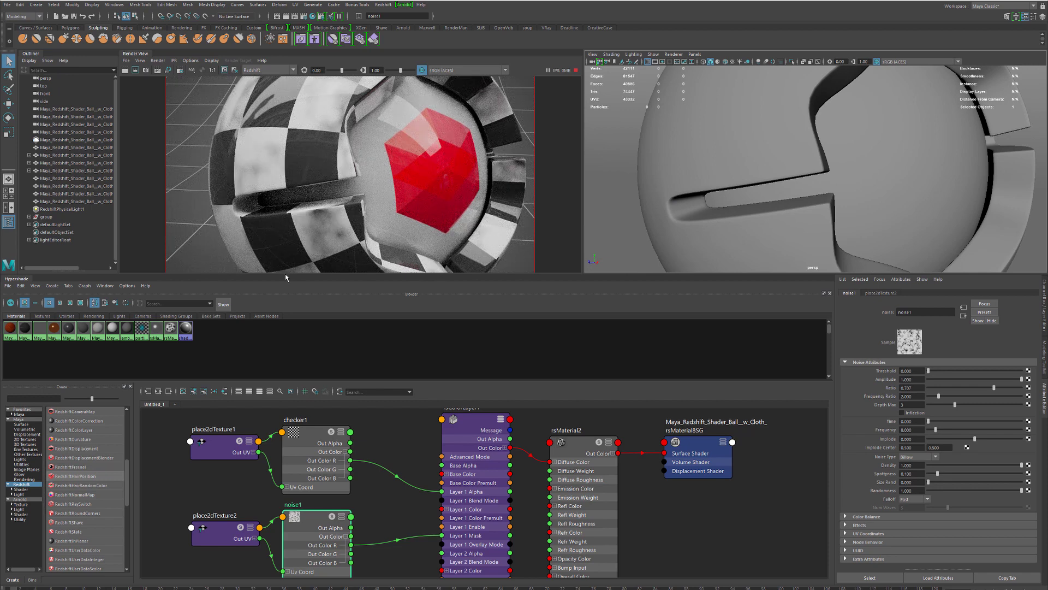
{"action": "left_click_drag", "start_coordinate": [317, 465], "coordinate": [317, 459]}
{"action": "left_click_drag", "start_coordinate": [470, 496], "coordinate": [461, 498]}
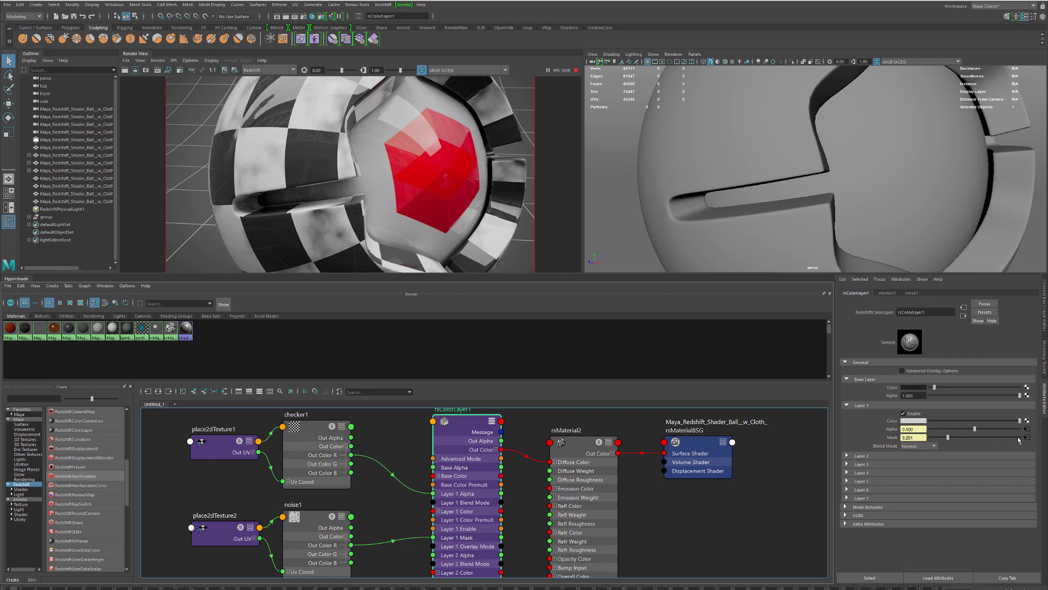
- Inspect noise1, then check rsColorLayer1's Layer 1 Blend Mode and leave it Normal
{"action": "left_click", "coordinate": [322, 535]}
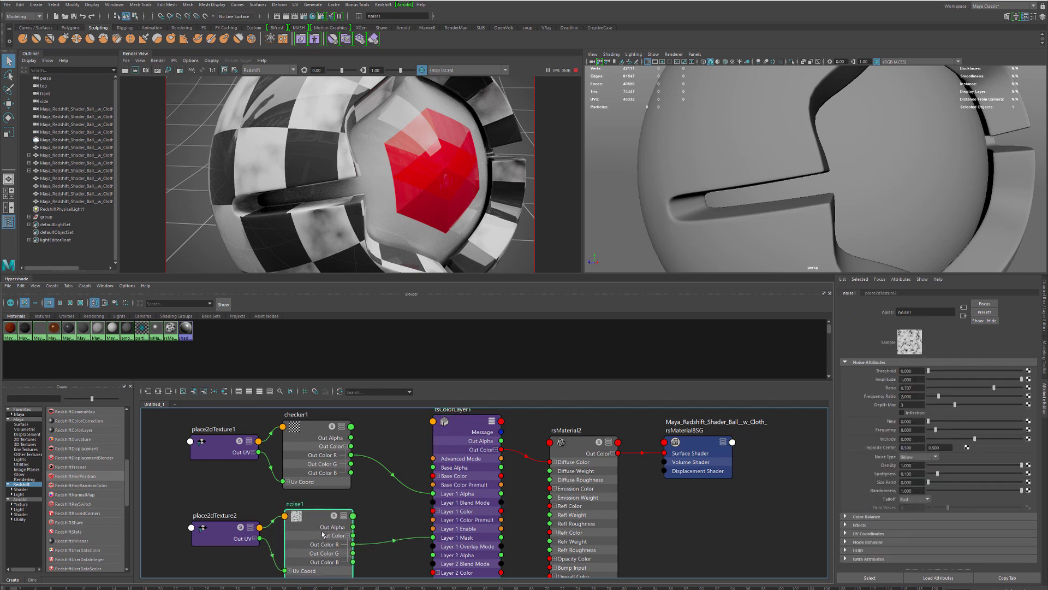
{"action": "left_click", "coordinate": [464, 489]}
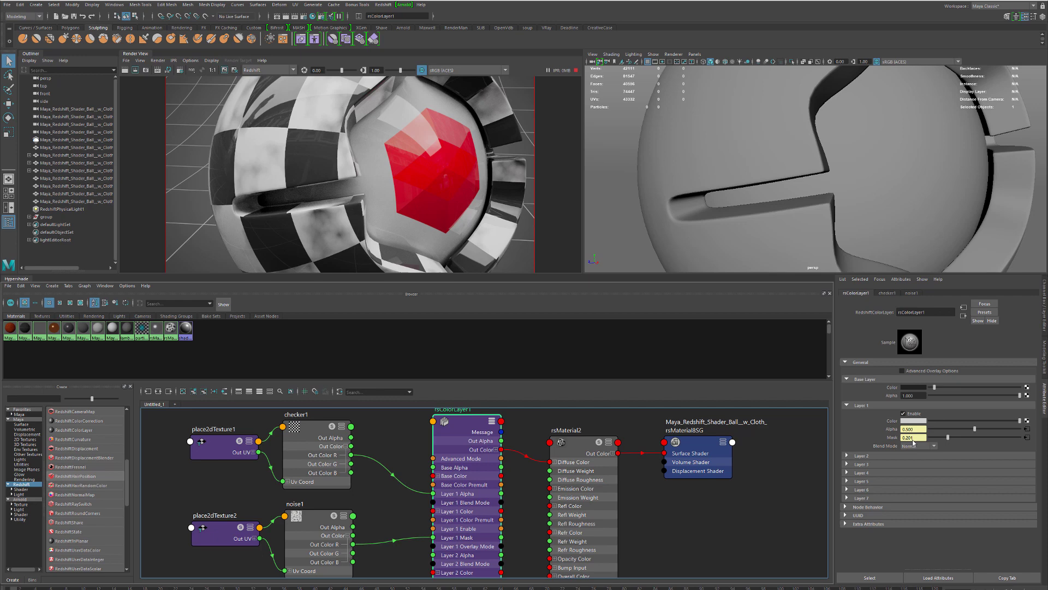
{"action": "left_click", "coordinate": [917, 446]}
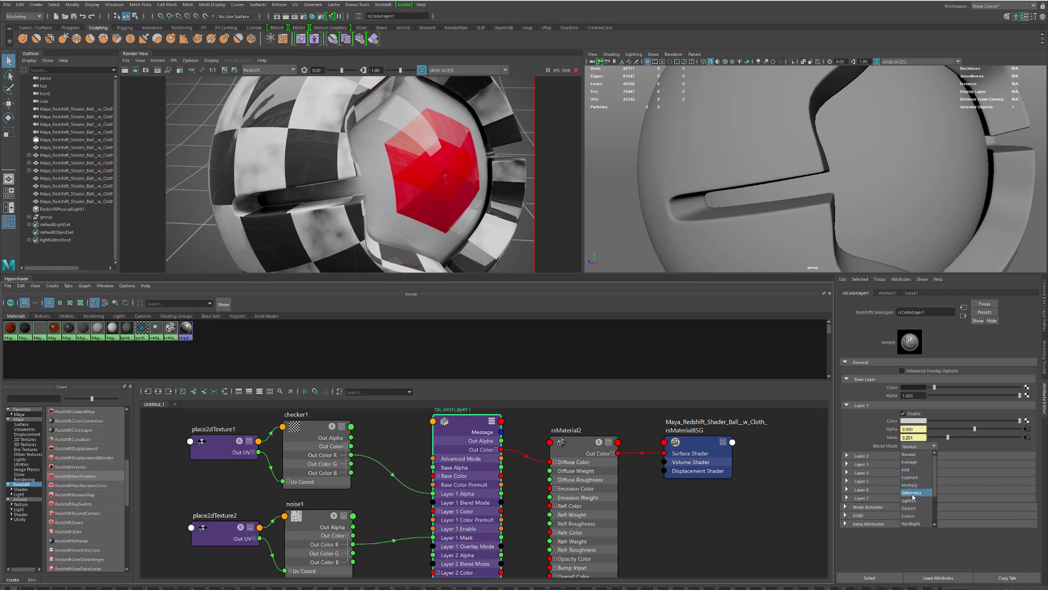
{"action": "left_click", "coordinate": [920, 453]}
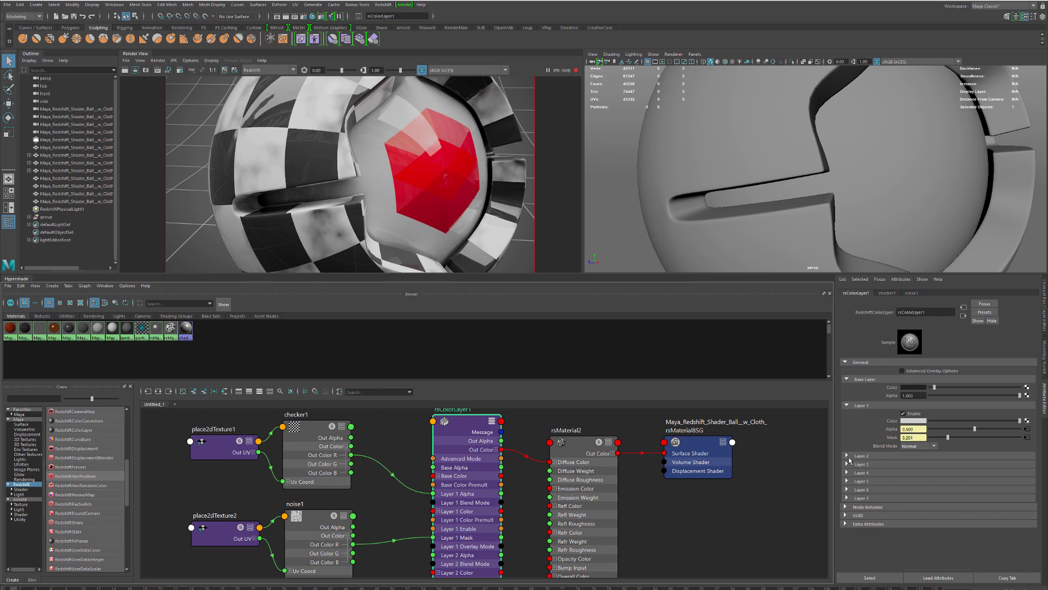
- Expand and enable Layer 2 of rsColorLayer1 and set its Color to red
{"action": "left_click", "coordinate": [846, 455]}
{"action": "left_click", "coordinate": [903, 463]}
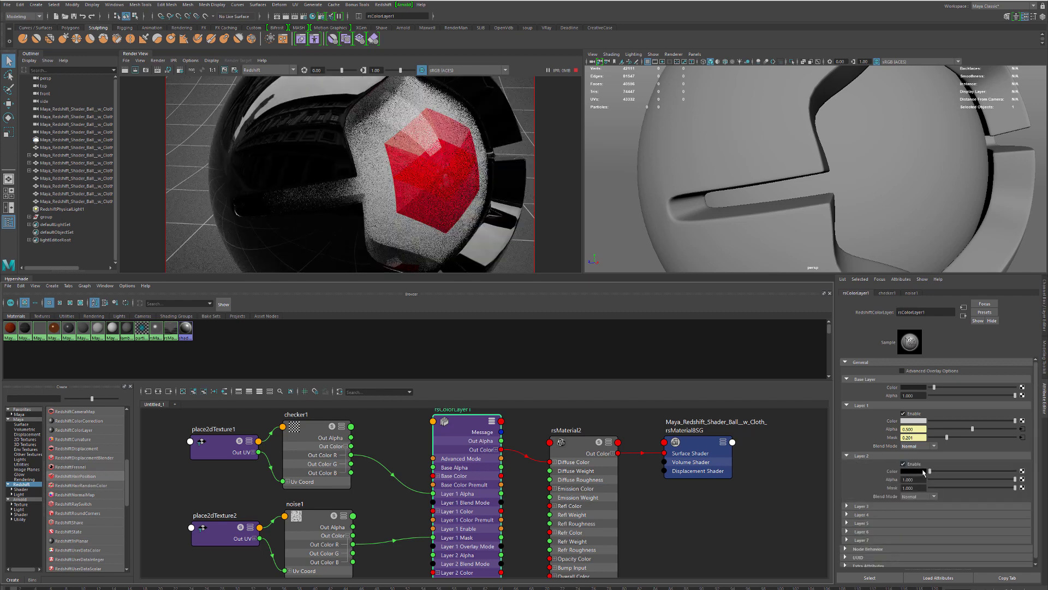
{"action": "left_click", "coordinate": [920, 470]}
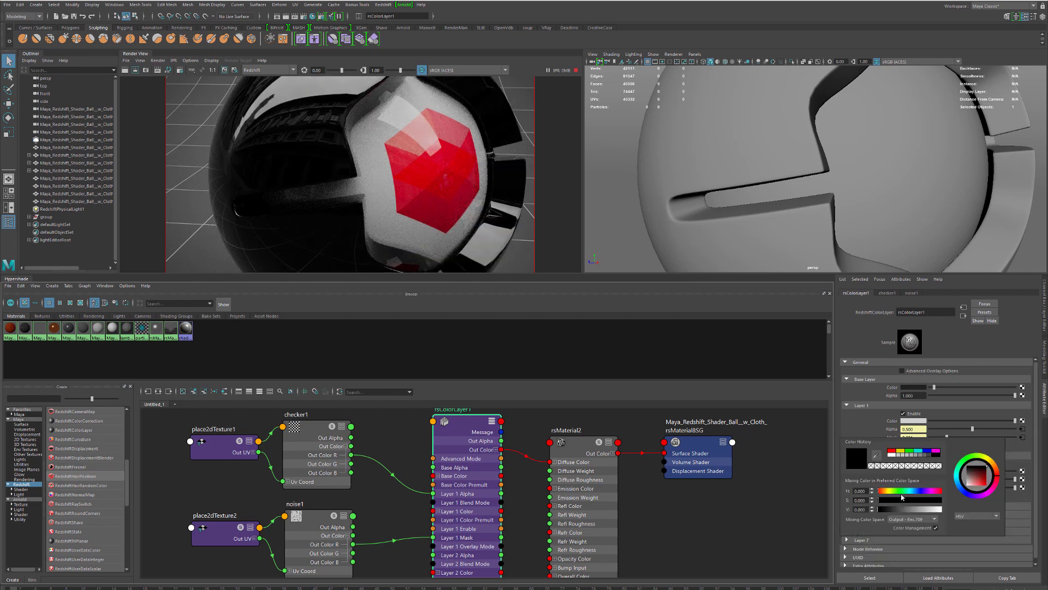
{"action": "left_click", "coordinate": [909, 490]}
{"action": "left_click_drag", "start_coordinate": [909, 495], "coordinate": [882, 493]}
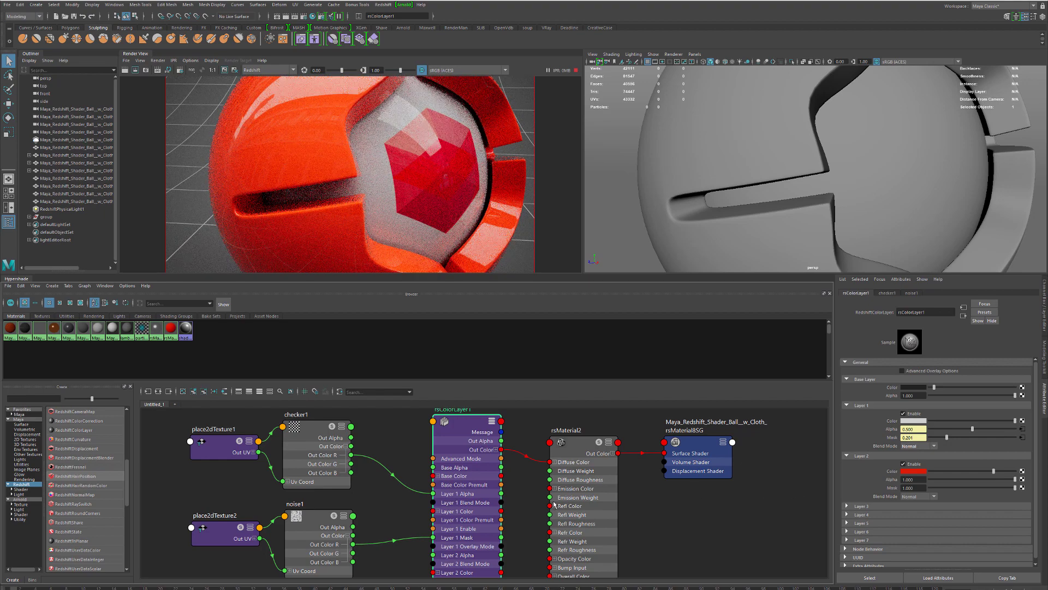
- Marquee-select the four texture nodes and move them up-left, leaving empty graph space
{"action": "scroll", "coordinate": [335, 527], "scroll_direction": "down", "scroll_amount": 2}
{"action": "scroll", "coordinate": [335, 527], "scroll_direction": "down", "scroll_amount": 2}
{"action": "left_click_drag", "start_coordinate": [344, 456], "coordinate": [261, 526]}
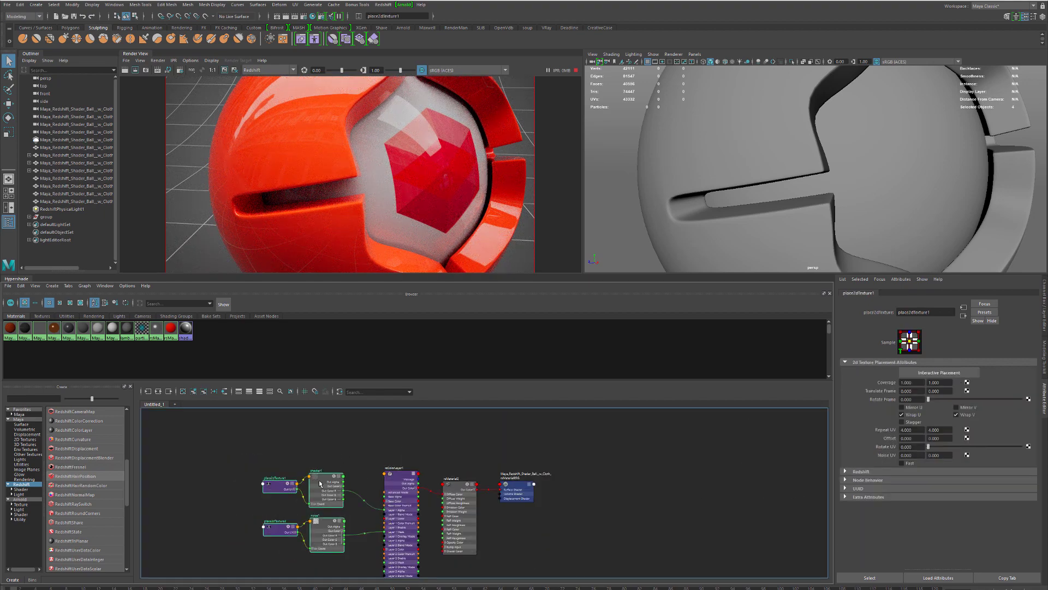
{"action": "left_click_drag", "start_coordinate": [323, 475], "coordinate": [284, 441]}
{"action": "scroll", "coordinate": [295, 532], "scroll_direction": "up", "scroll_amount": 4}
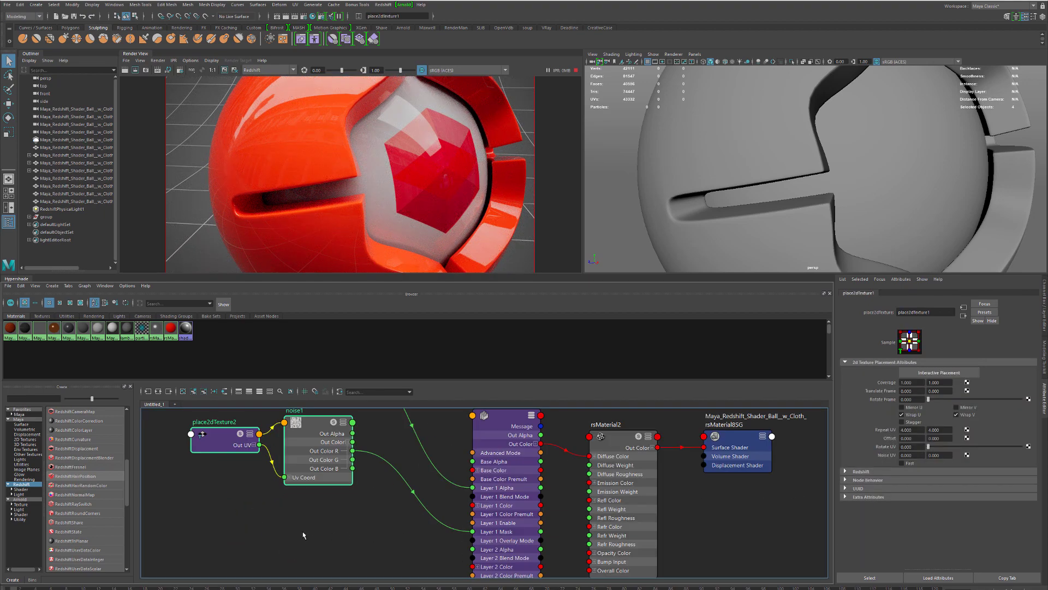
{"action": "middle_click_drag", "start_coordinate": [304, 531], "coordinate": [319, 493], "text": "alt"}
{"action": "left_click", "coordinate": [327, 504]}
- Create a RedshiftCurvature node and connect rsCurvature1's Out to rsColorLayer1's Layer 2 Mask
{"action": "key", "text": "Tab"}
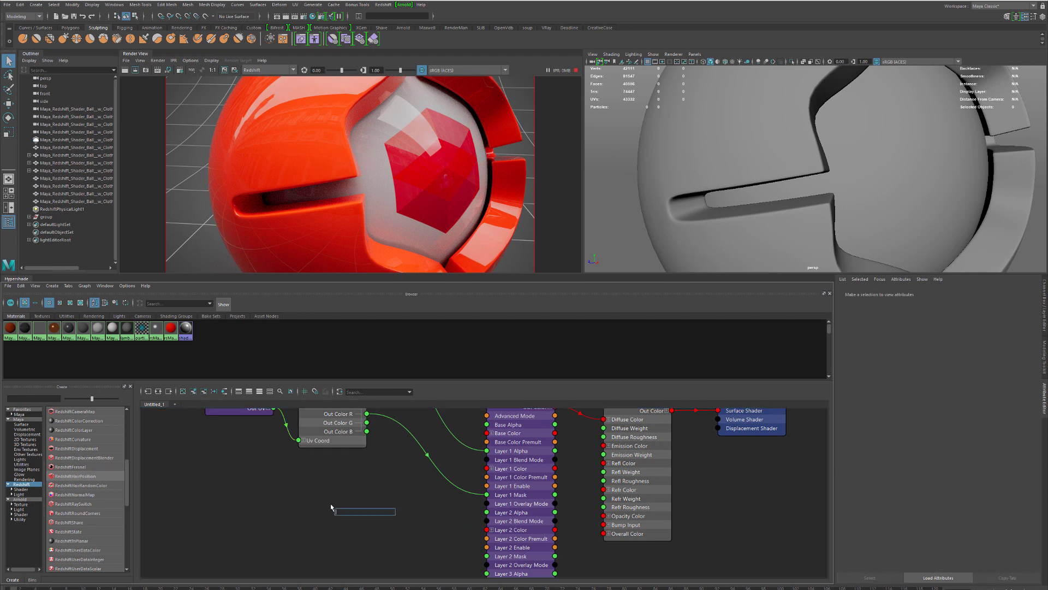
{"action": "type", "text": "curv"}
{"action": "key", "text": "Down"}
{"action": "key", "text": "Down"}
{"action": "key", "text": "Return"}
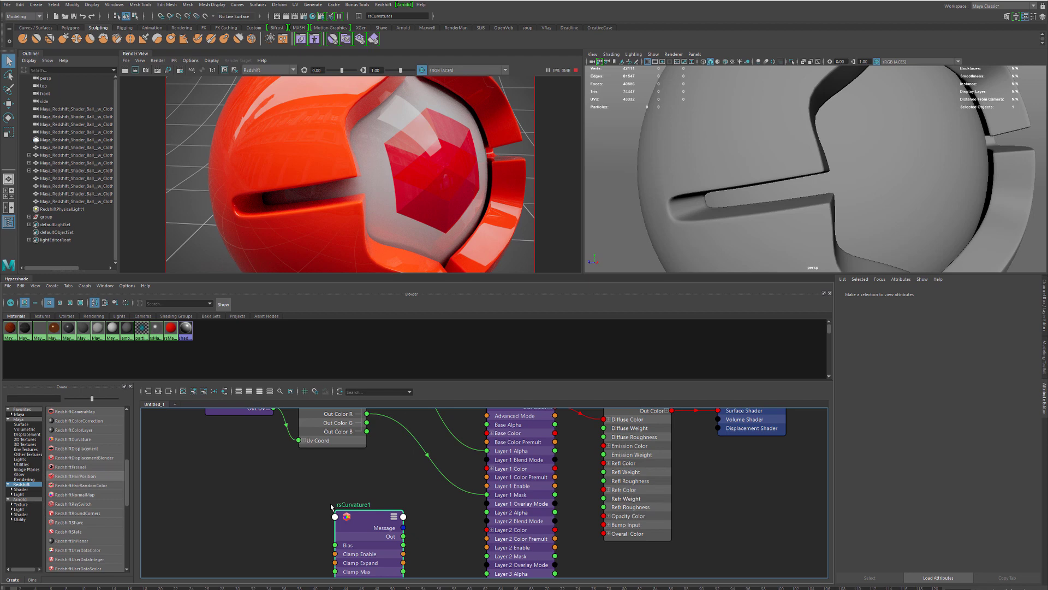
{"action": "left_click_drag", "start_coordinate": [366, 536], "coordinate": [329, 486]}
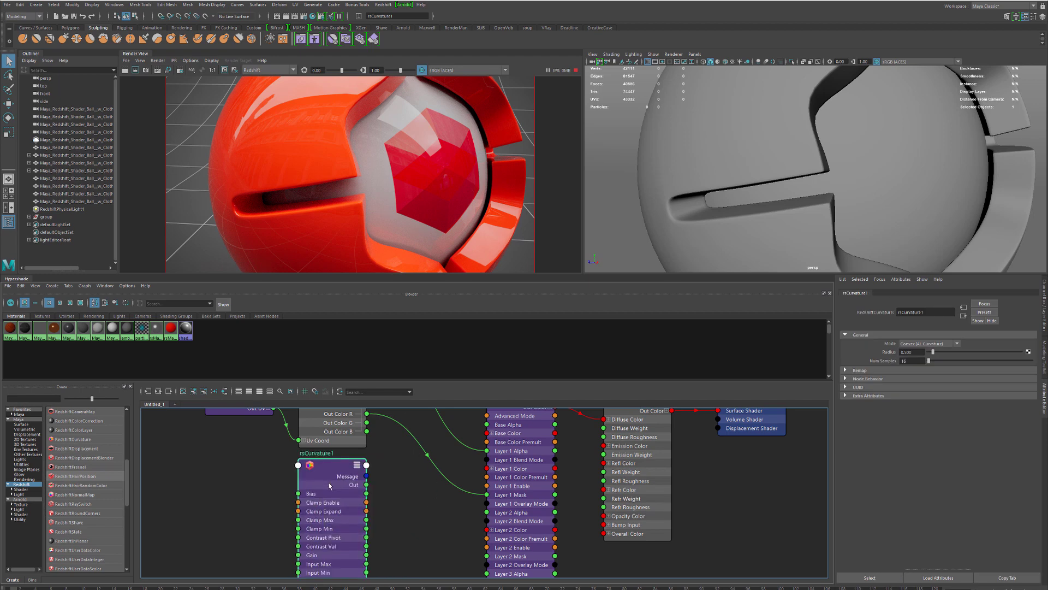
{"action": "left_click", "coordinate": [512, 499]}
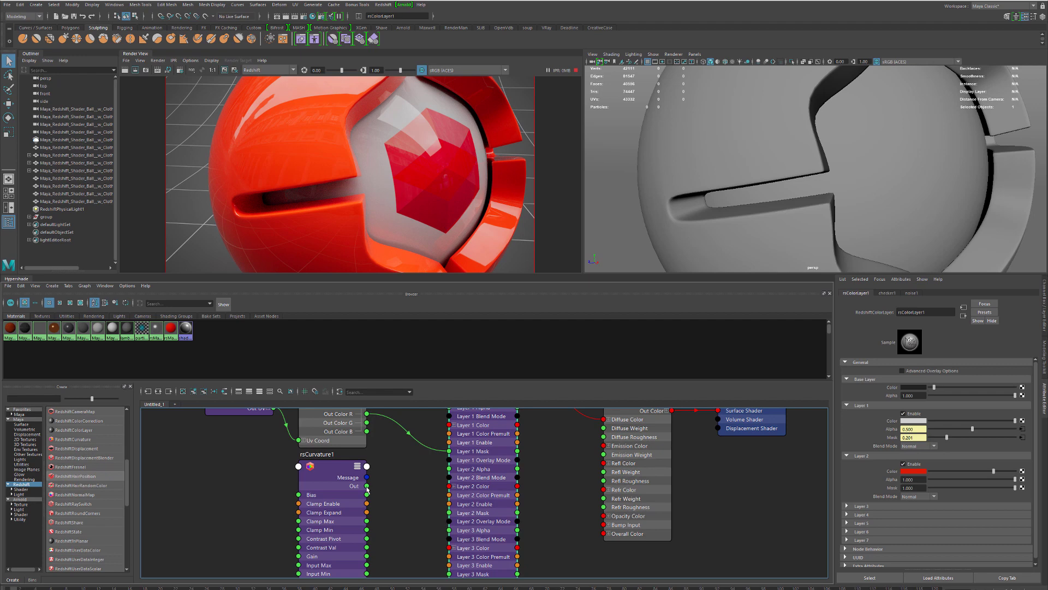
{"action": "left_click_drag", "start_coordinate": [367, 486], "coordinate": [449, 512]}
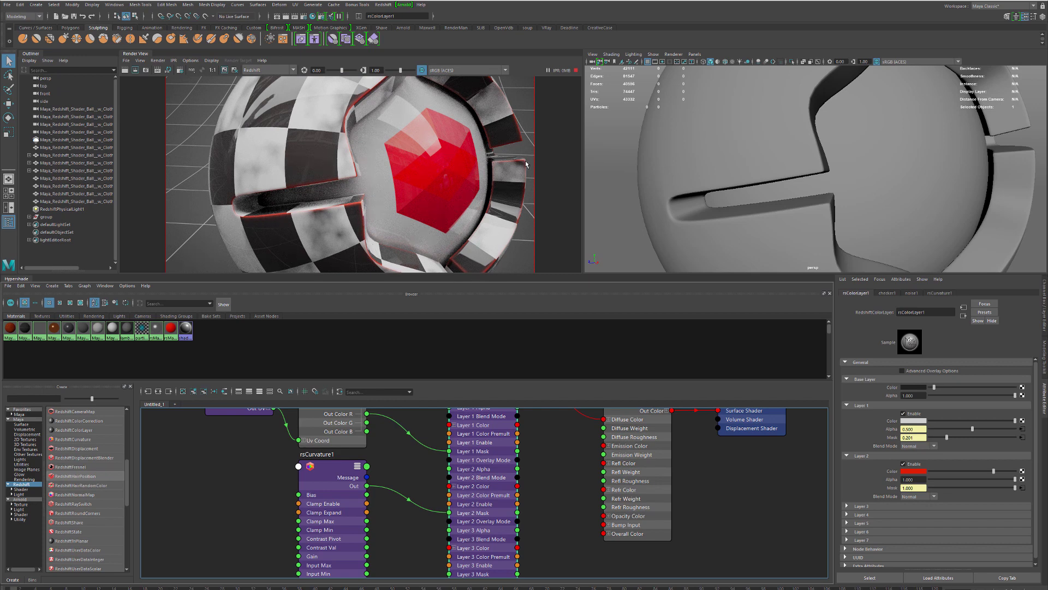
- Set rsCurvature1 Mode to Convex (AL Curvature) and raise its Radius to about 5.4
{"action": "left_click_drag", "start_coordinate": [347, 503], "coordinate": [335, 523]}
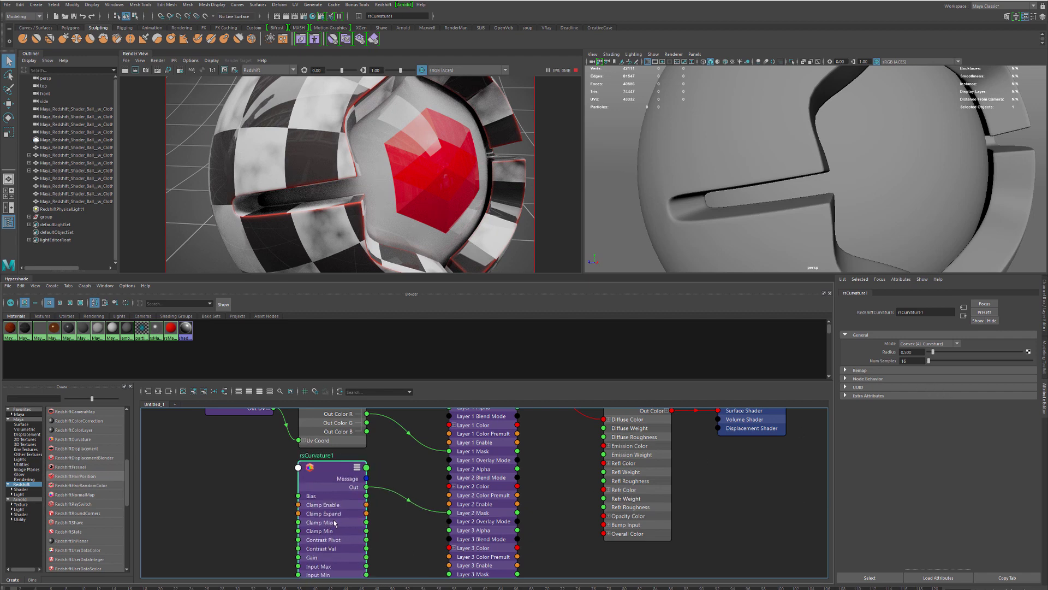
{"action": "left_click", "coordinate": [955, 344]}
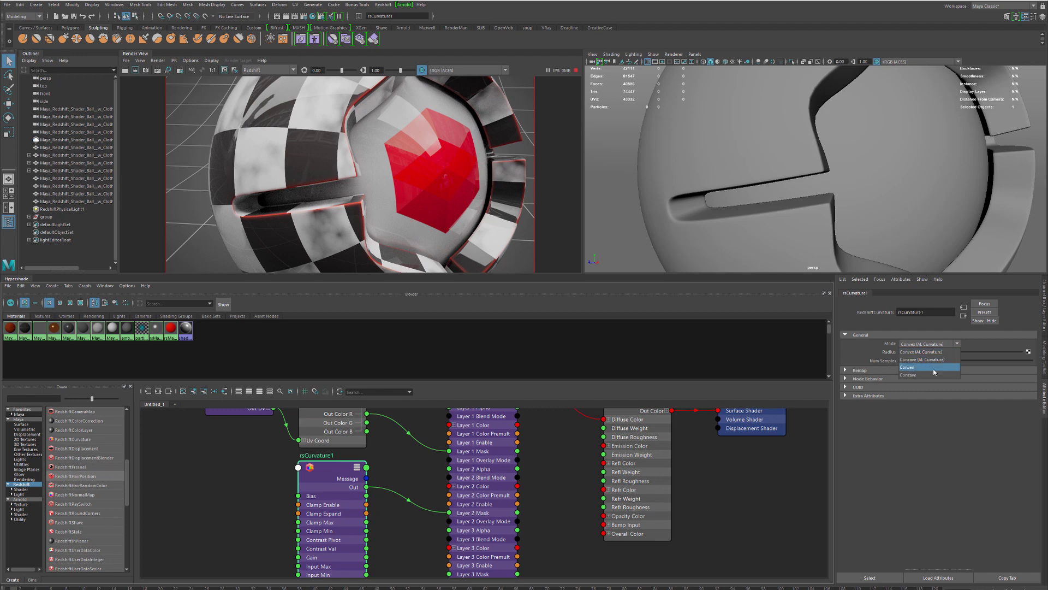
{"action": "left_click", "coordinate": [928, 359]}
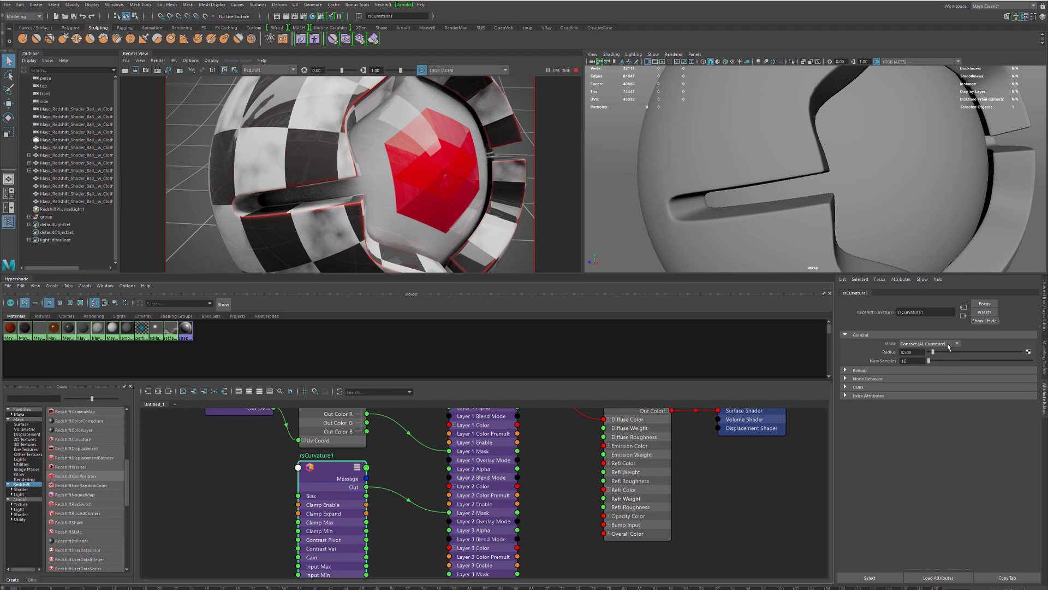
{"action": "left_click", "coordinate": [948, 345]}
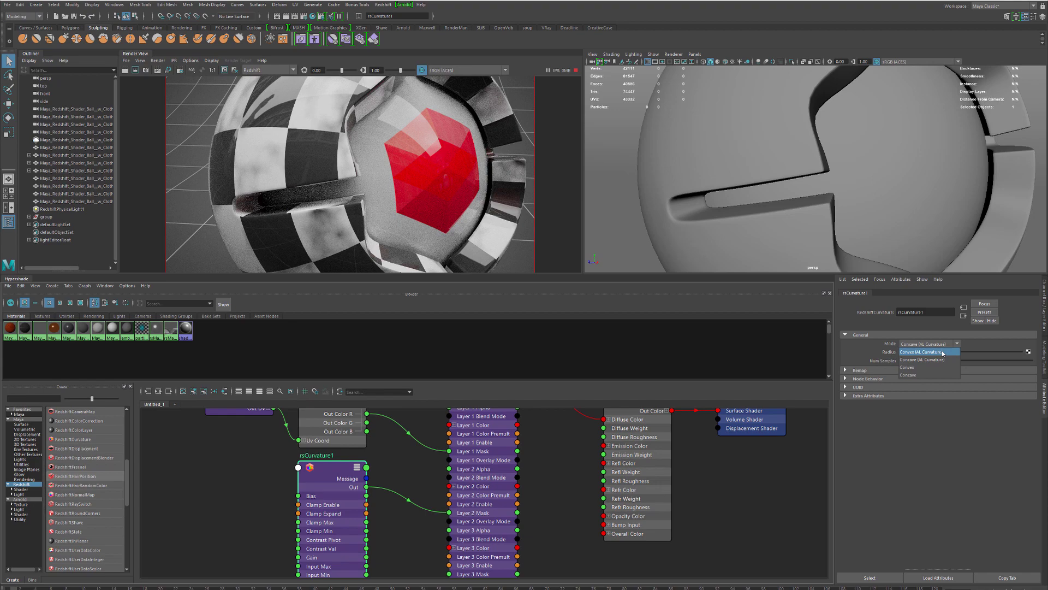
{"action": "left_click", "coordinate": [944, 353]}
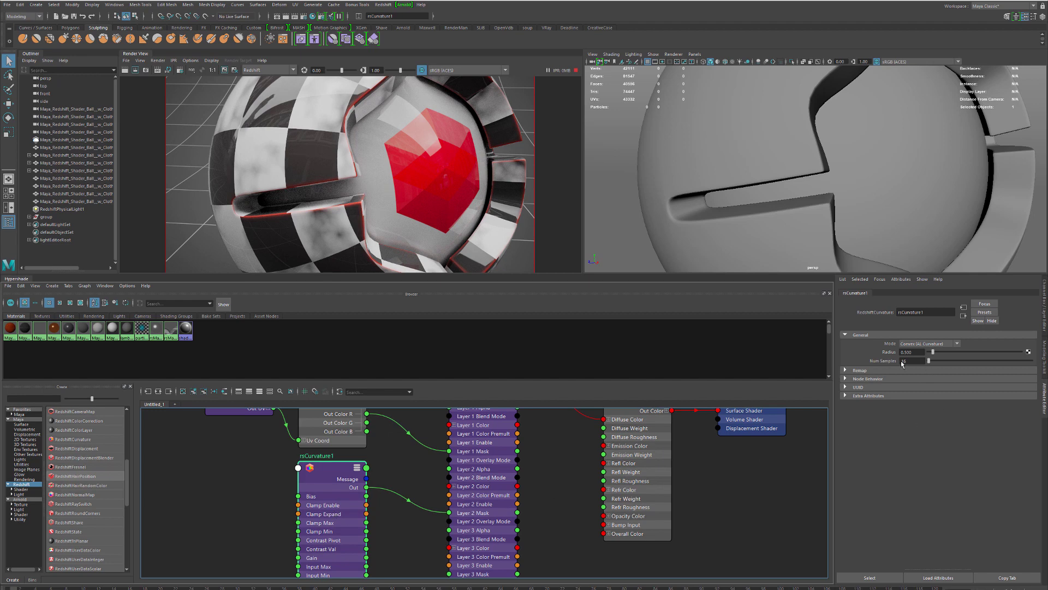
{"action": "left_click", "coordinate": [860, 370]}
{"action": "left_click_drag", "start_coordinate": [933, 353], "coordinate": [965, 352]}
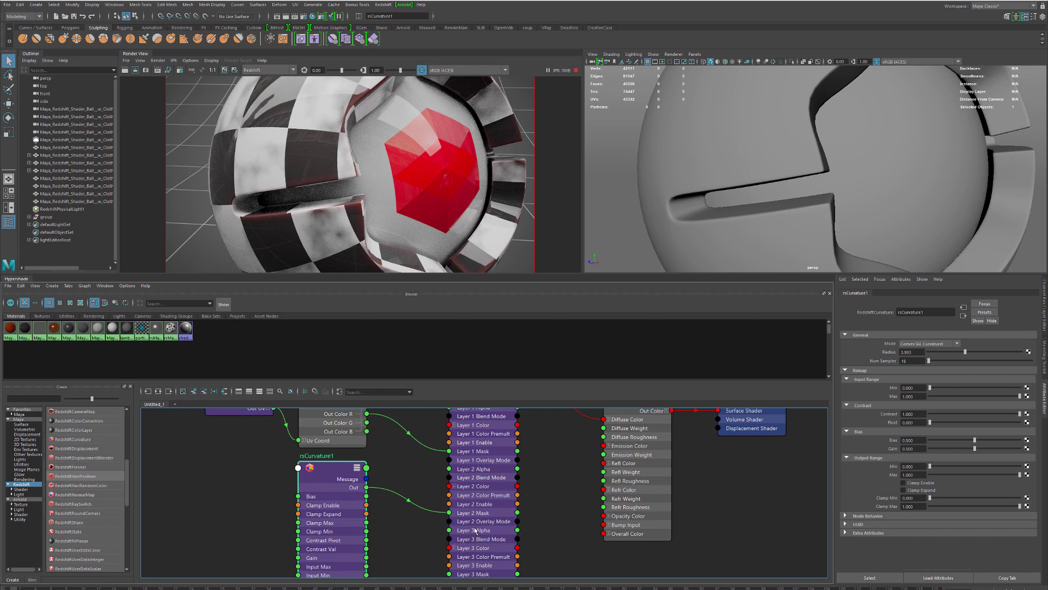
{"action": "left_click", "coordinate": [488, 512]}
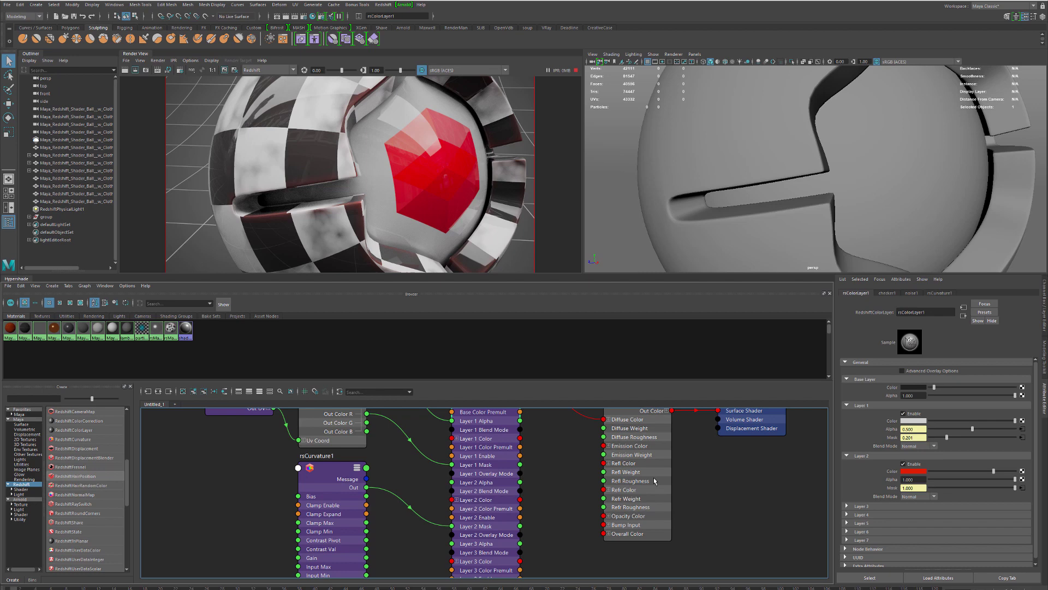
- Gather the texture nodes beside rsColorLayer1 and nudge rsColorLayer1 slightly lower in the graph
{"action": "scroll", "coordinate": [494, 494], "scroll_direction": "down", "scroll_amount": 3}
{"action": "middle_click_drag", "start_coordinate": [520, 451], "coordinate": [506, 500], "text": "alt"}
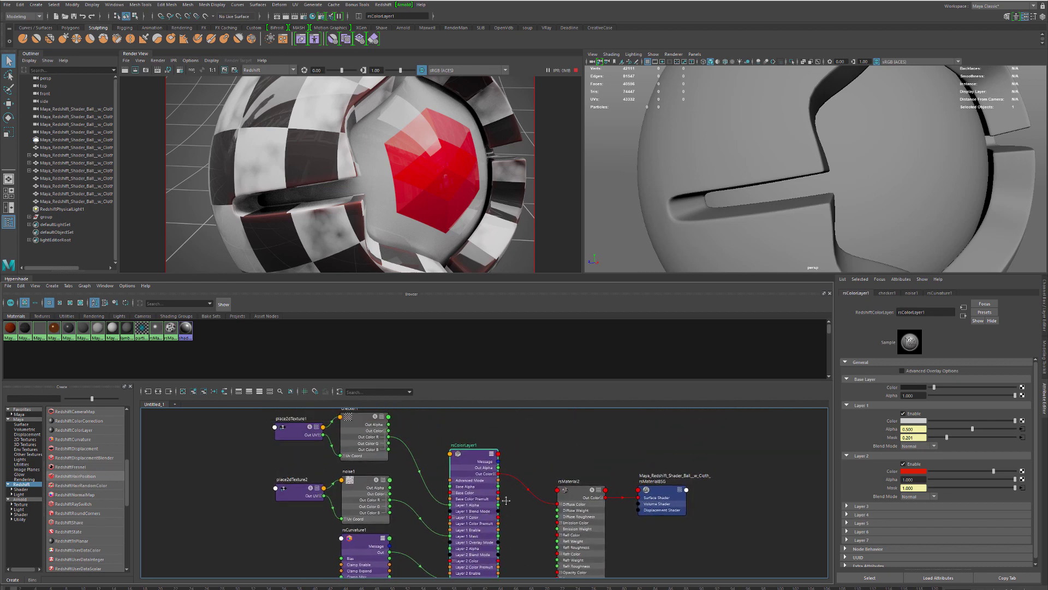
{"action": "middle_click_drag", "start_coordinate": [450, 470], "coordinate": [459, 467], "text": "alt"}
{"action": "scroll", "coordinate": [485, 430], "scroll_direction": "down", "scroll_amount": 2}
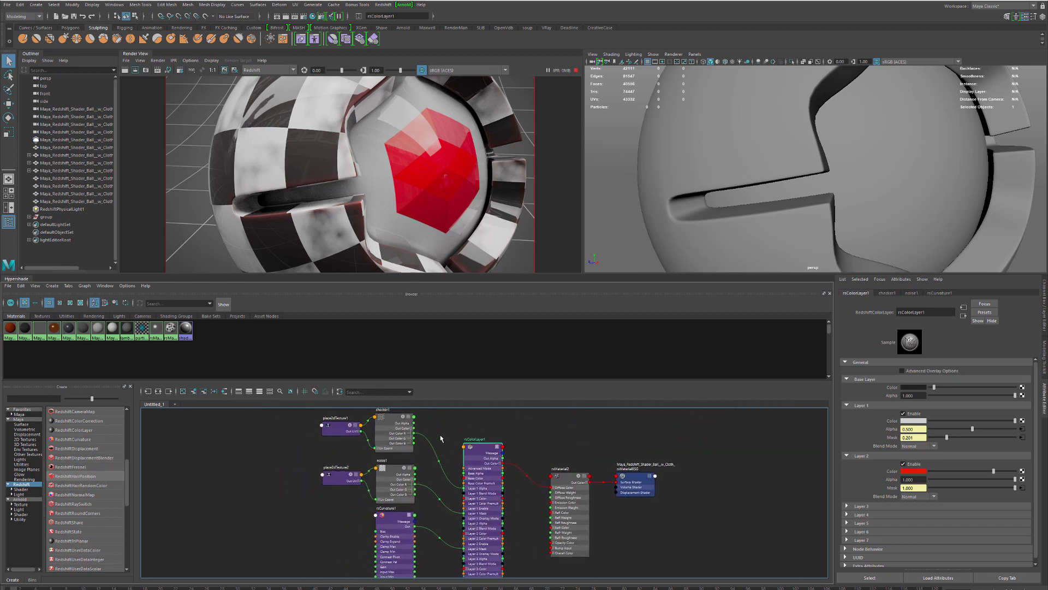
{"action": "left_click_drag", "start_coordinate": [374, 514], "coordinate": [300, 565]}
{"action": "left_click_drag", "start_coordinate": [488, 464], "coordinate": [501, 454]}
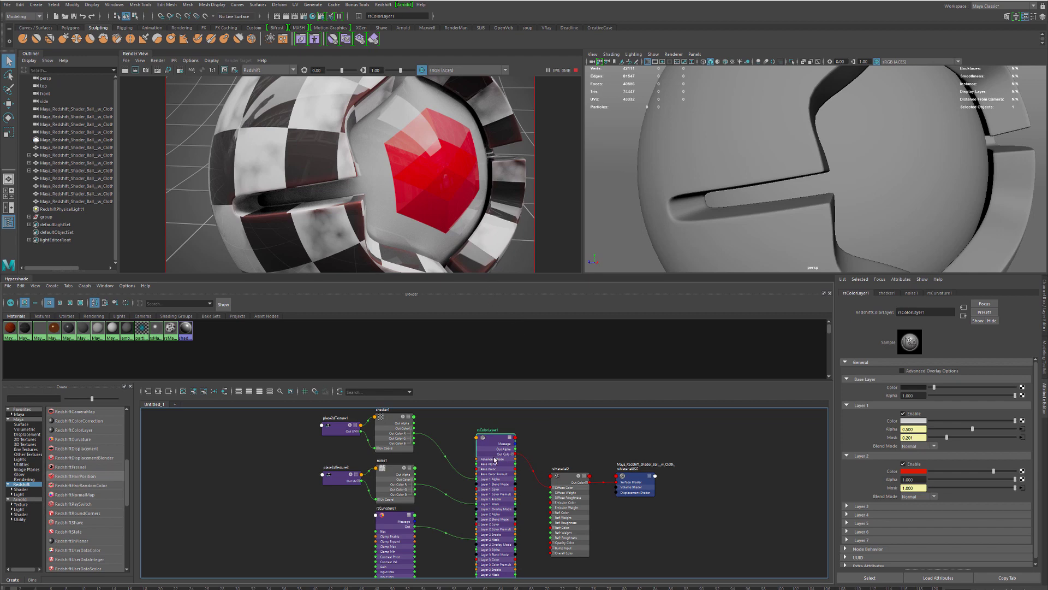
{"action": "left_click_drag", "start_coordinate": [494, 461], "coordinate": [494, 474]}
{"action": "scroll", "coordinate": [490, 454], "scroll_direction": "up", "scroll_amount": 4}
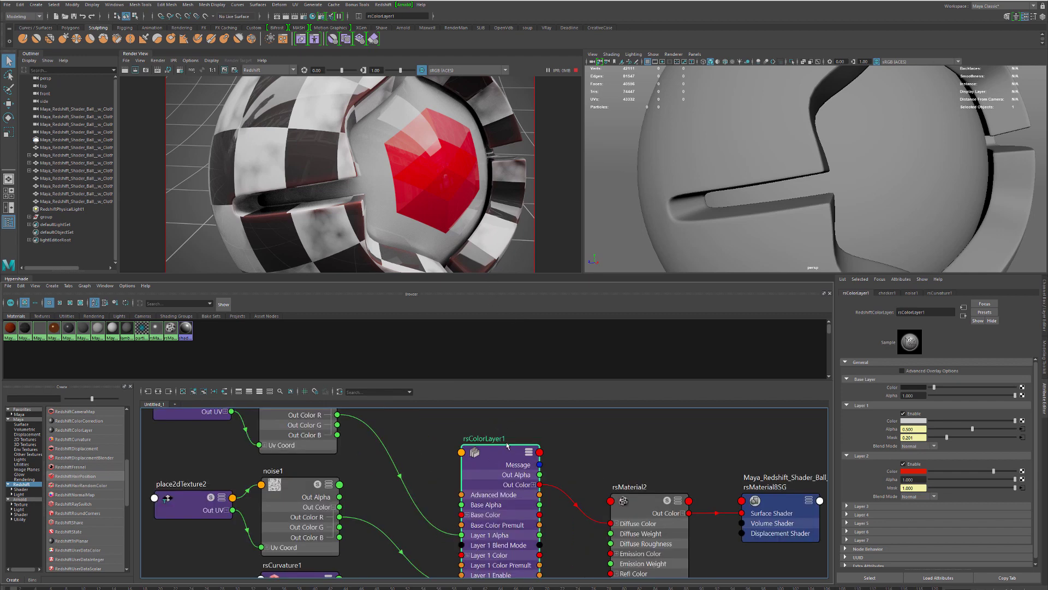
{"action": "scroll", "coordinate": [489, 466], "scroll_direction": "down", "scroll_amount": 4}
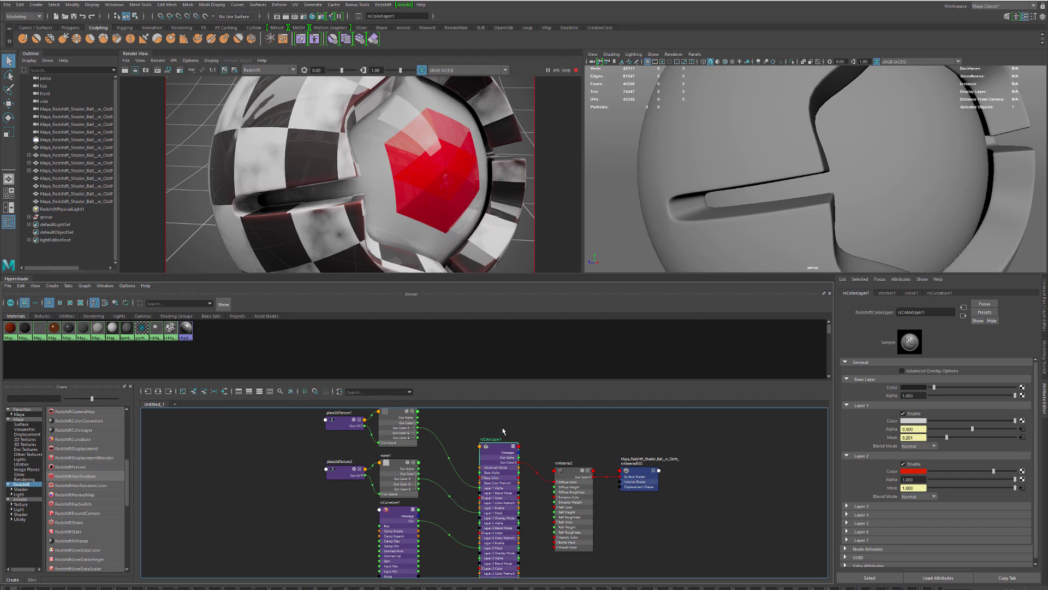
- Disable Layer 2 of rsColorLayer1 and set Layer 1's colour to red
{"action": "left_click", "coordinate": [276, 526]}
{"action": "left_click", "coordinate": [343, 482]}
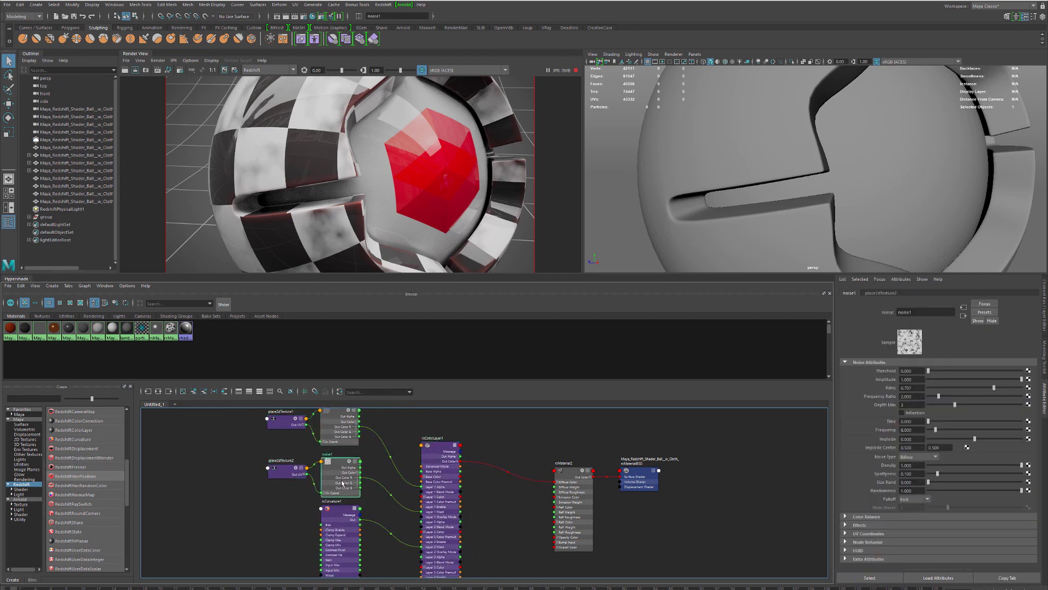
{"action": "left_click", "coordinate": [447, 480]}
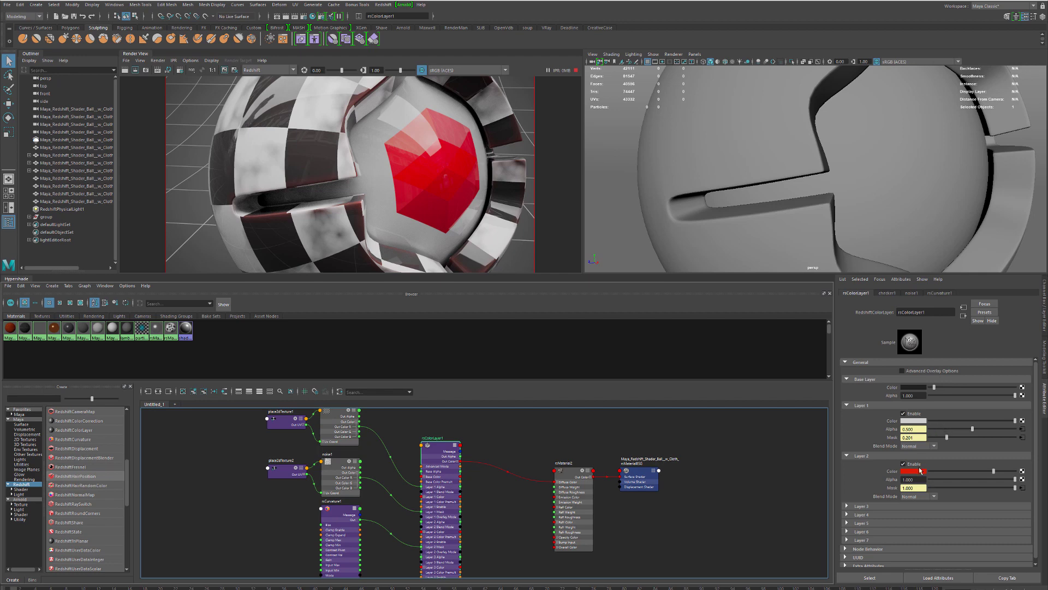
{"action": "key", "text": "ctrl+z"}
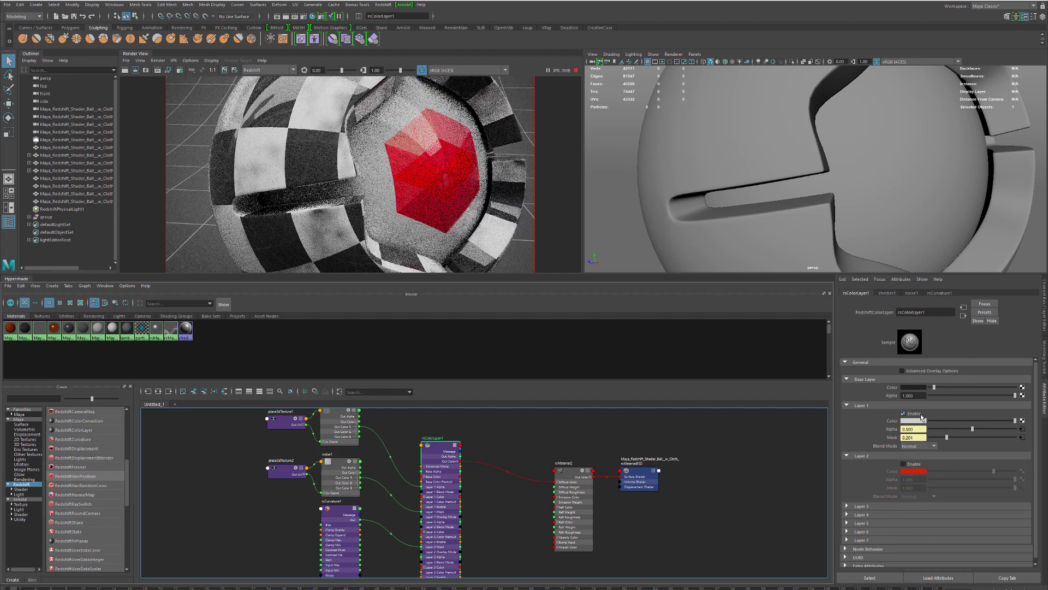
{"action": "left_click", "coordinate": [915, 421]}
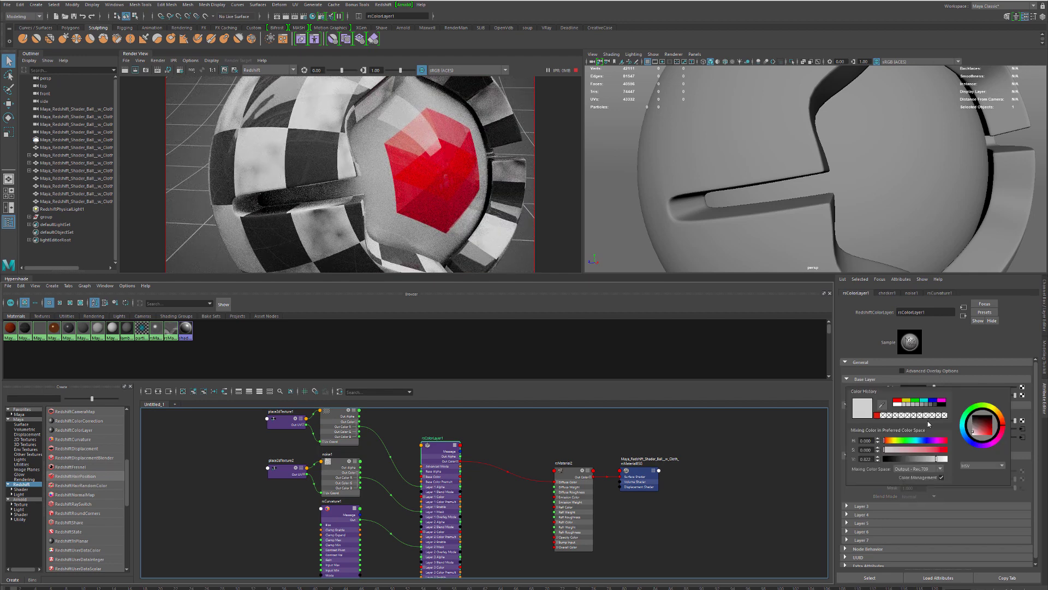
{"action": "left_click", "coordinate": [877, 416]}
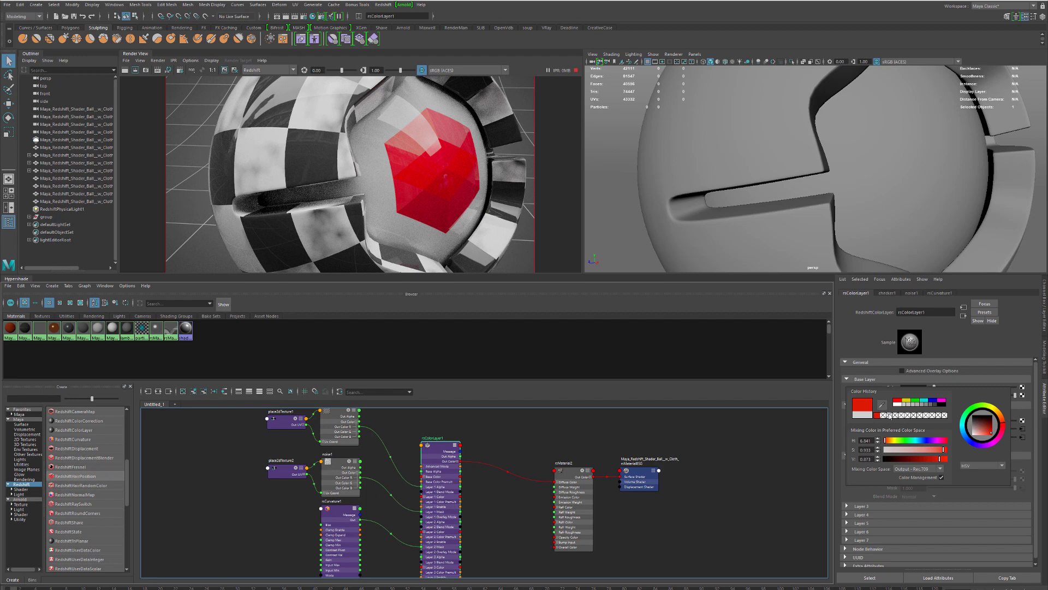
- Raise rsMaterial2's Reflection Roughness to 0.460 for softer reflections
{"action": "left_click", "coordinate": [570, 470]}
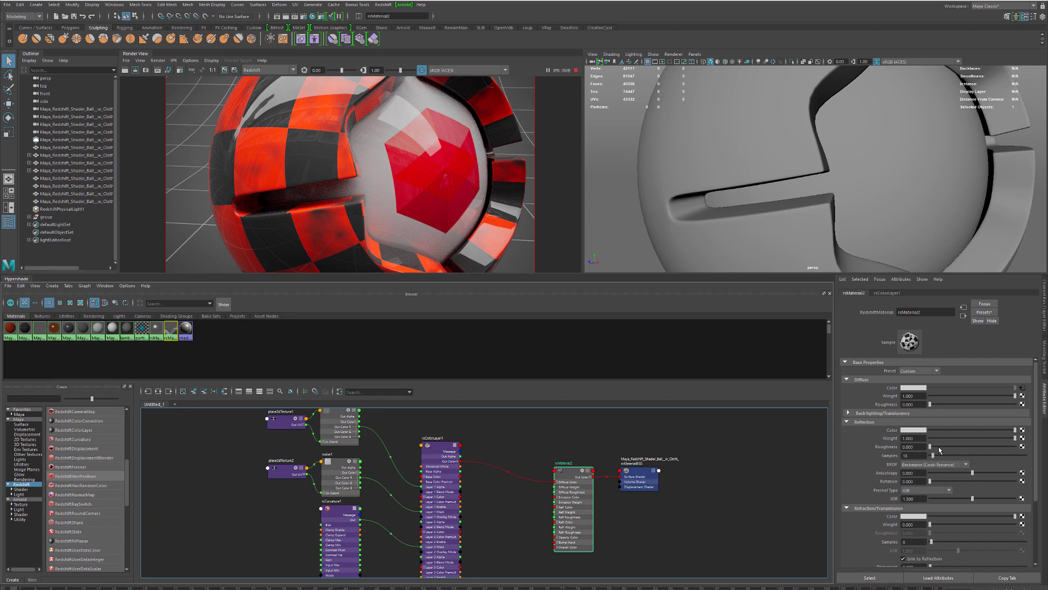
{"action": "left_click_drag", "start_coordinate": [939, 446], "coordinate": [969, 446]}
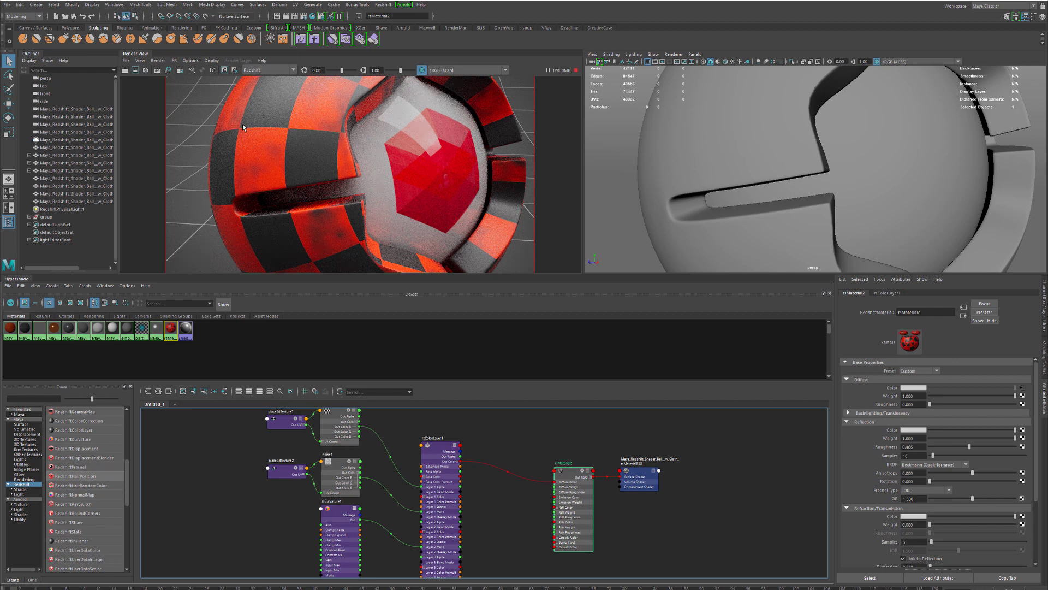
{"action": "left_click", "coordinate": [440, 506]}
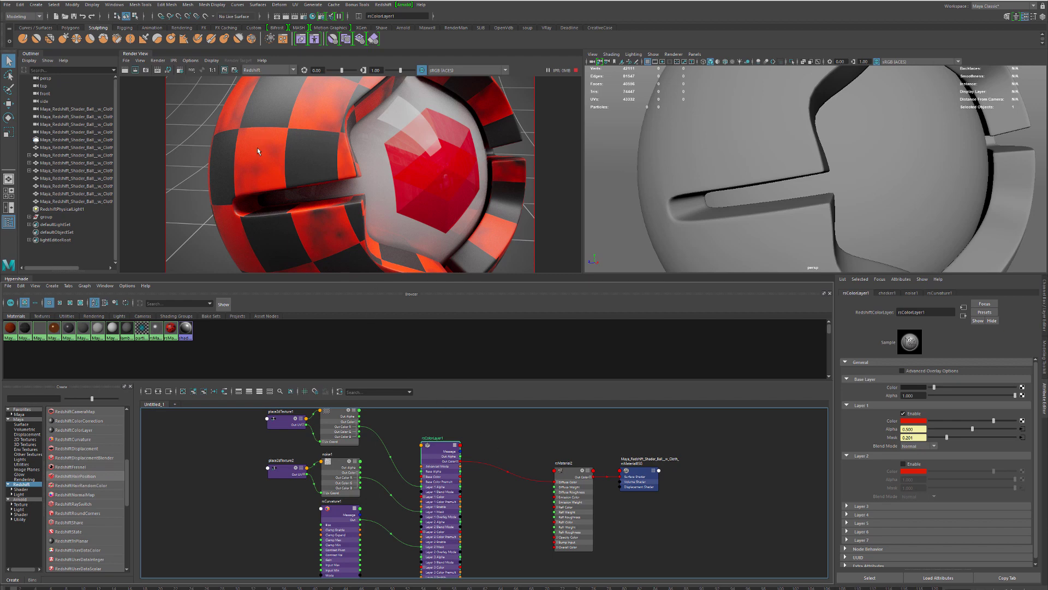
{"action": "scroll", "coordinate": [491, 461], "scroll_direction": "up", "scroll_amount": 4}
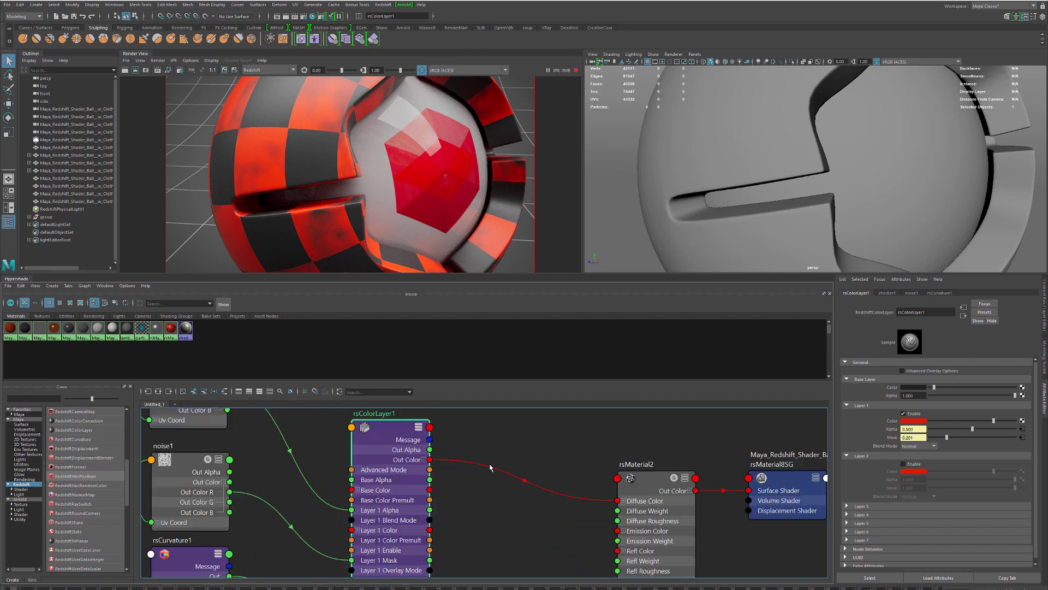
{"action": "left_click_drag", "start_coordinate": [502, 444], "coordinate": [498, 443]}
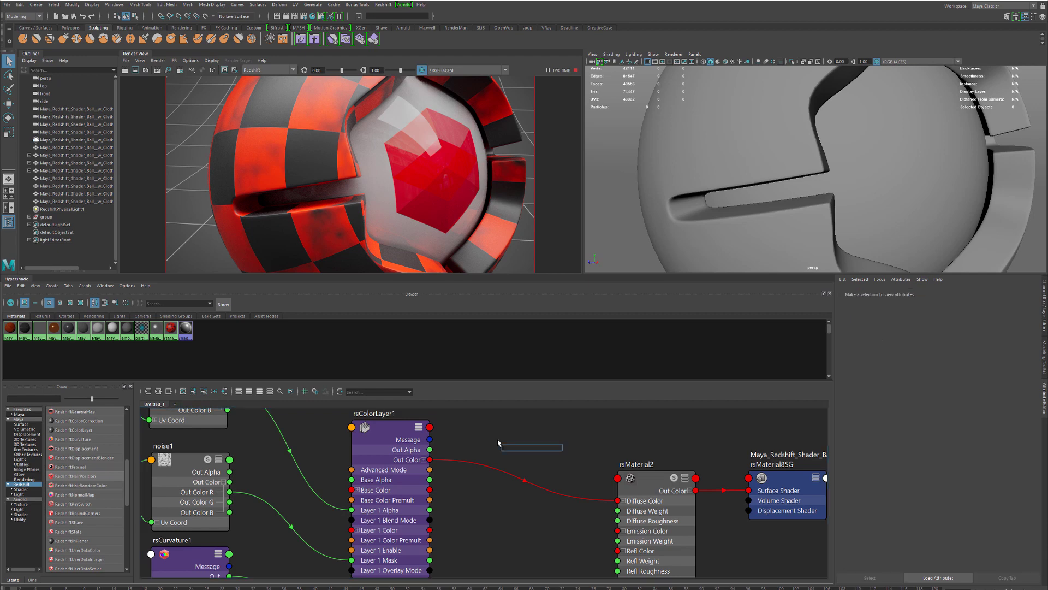
{"action": "type", "text": "remap"}
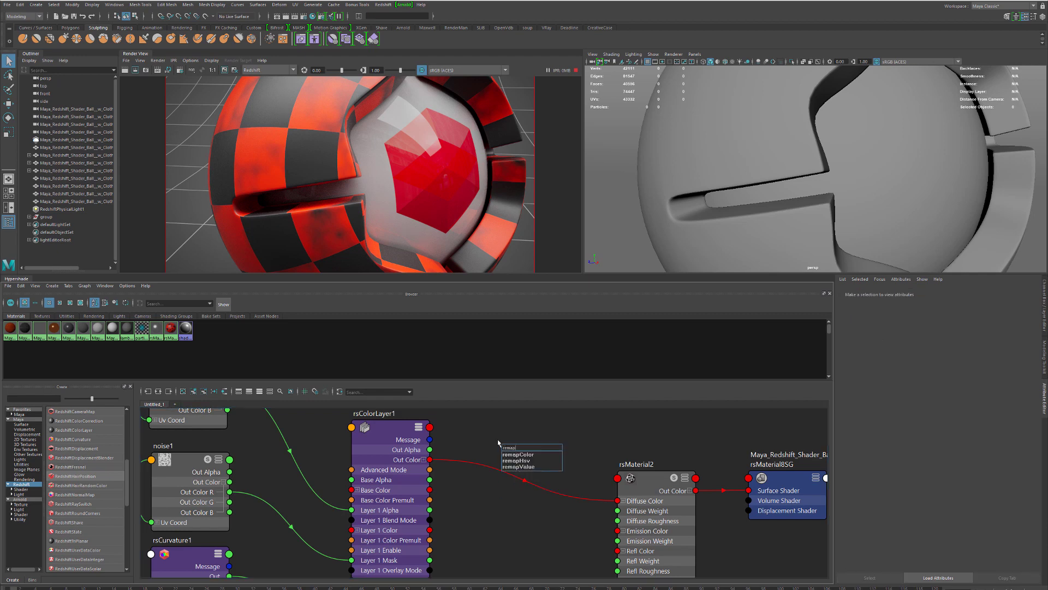
{"action": "key", "text": "Down"}
{"action": "key", "text": "Down"}
{"action": "key", "text": "Return"}
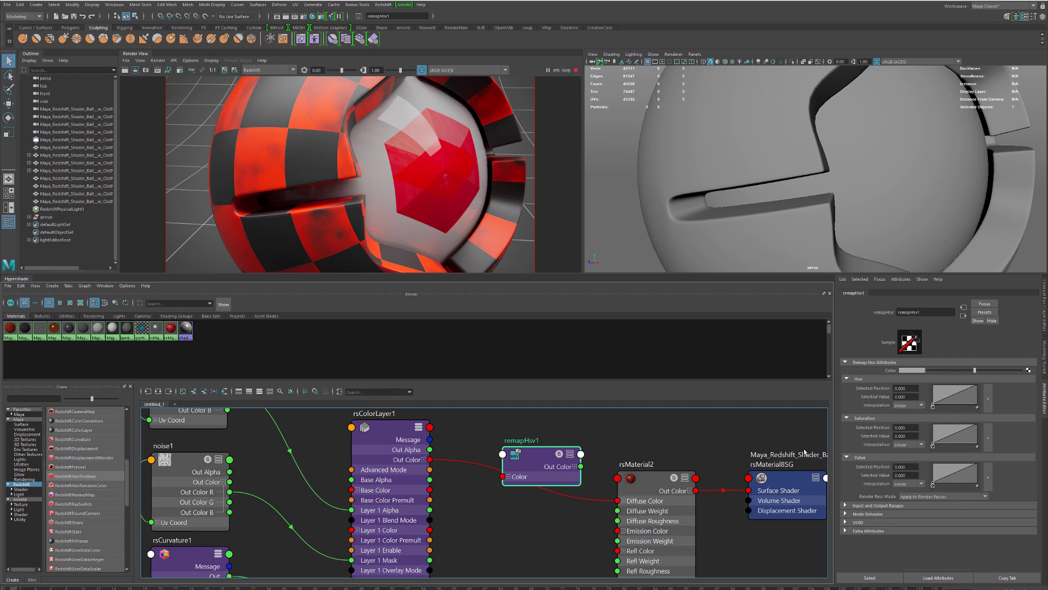
{"action": "left_click_drag", "start_coordinate": [540, 468], "coordinate": [521, 456]}
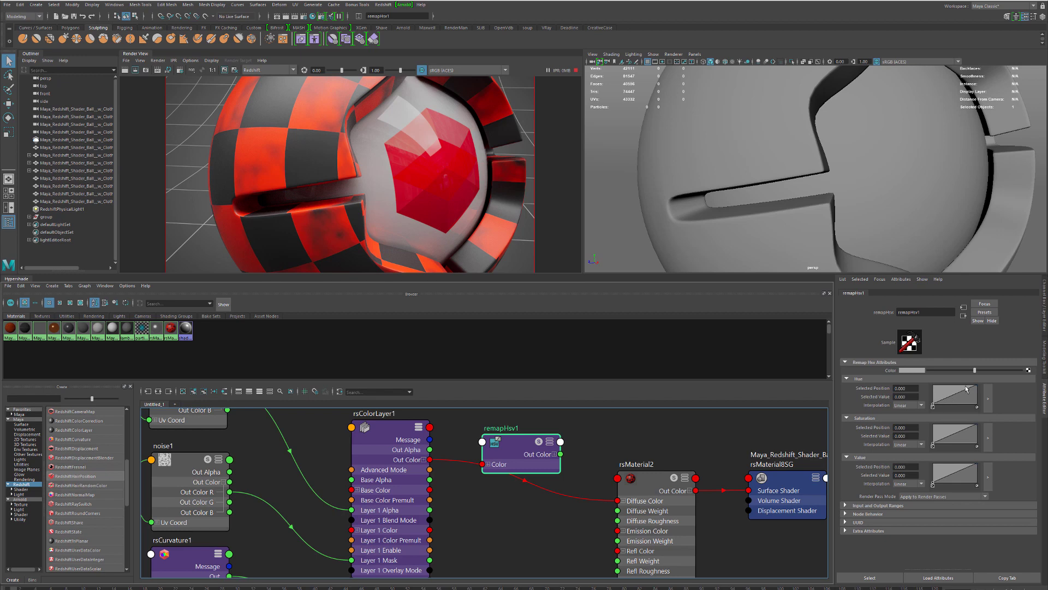
{"action": "left_click_drag", "start_coordinate": [530, 471], "coordinate": [528, 469]}
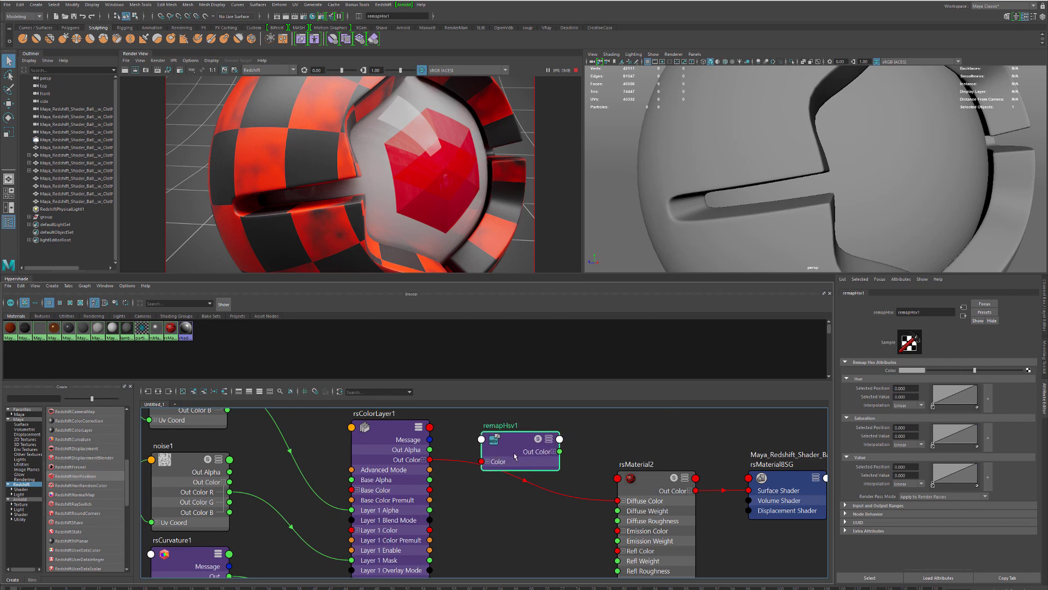
{"action": "key", "text": "ctrl+z"}
{"action": "key", "text": "ctrl+z"}
{"action": "key", "text": "ctrl+z"}
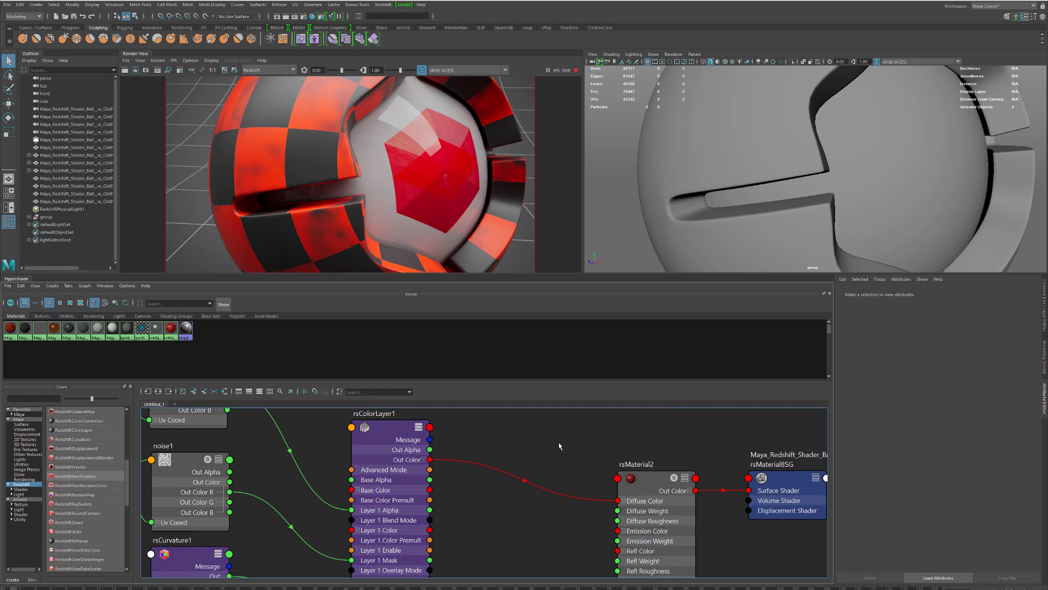
- Create an rsColorCorrection1 node and feed rsColorLayer1's Out Color into its Input
{"action": "left_click_drag", "start_coordinate": [629, 456], "coordinate": [566, 447]}
{"action": "type", "text": "colo"}
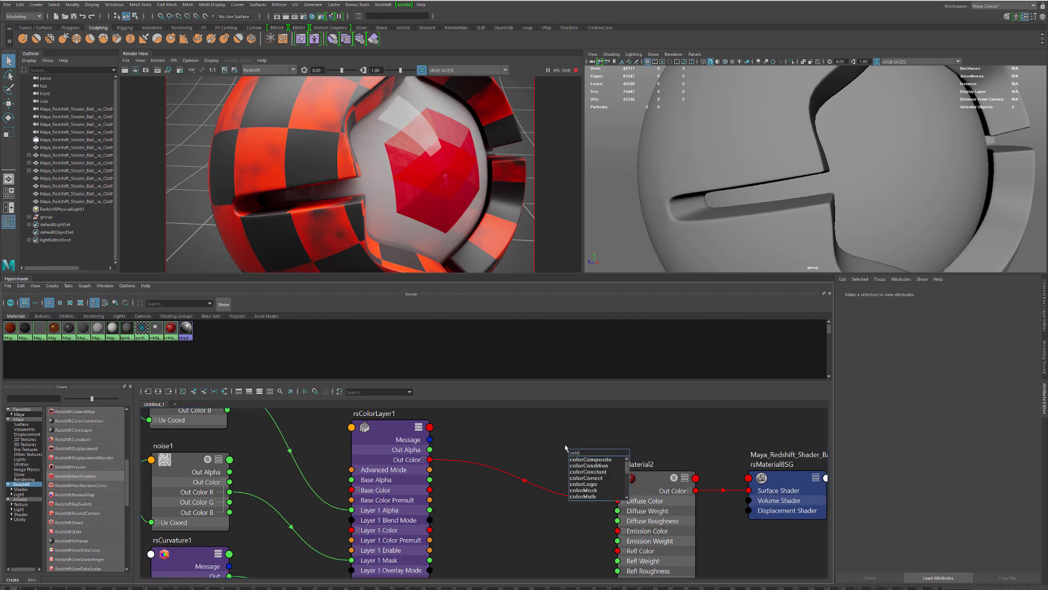
{"action": "key", "text": "Down"}
{"action": "key", "text": "Down"}
{"action": "key", "text": "Down"}
{"action": "key", "text": "Down"}
{"action": "key", "text": "Down"}
{"action": "key", "text": "Down"}
{"action": "key", "text": "Down"}
{"action": "key", "text": "Down"}
{"action": "key", "text": "Down"}
{"action": "key", "text": "Down"}
{"action": "key", "text": "Down"}
{"action": "key", "text": "Down"}
{"action": "key", "text": "Up"}
{"action": "key", "text": "Up"}
{"action": "key", "text": "Up"}
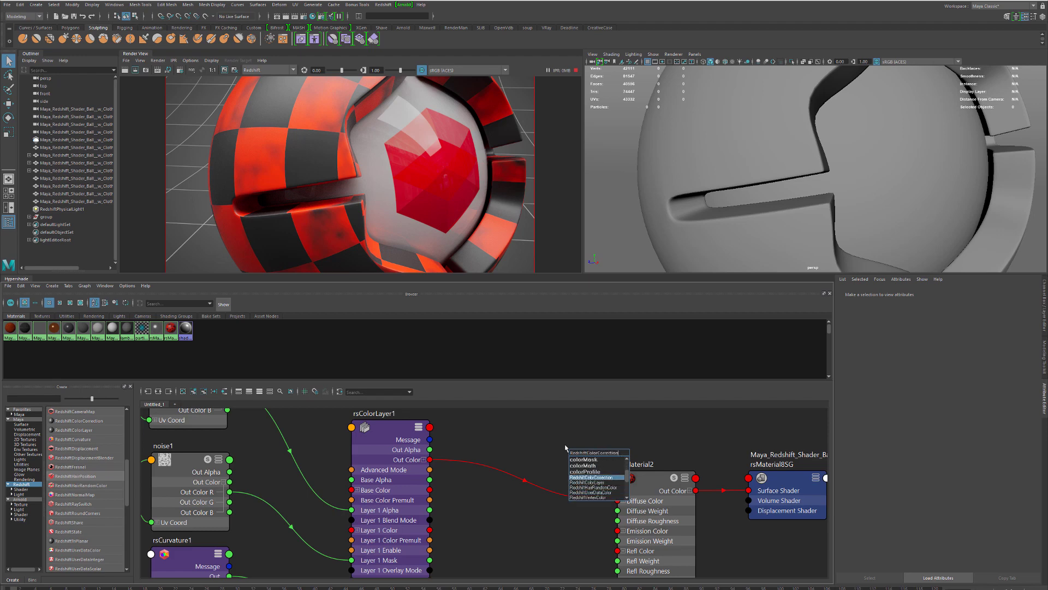
{"action": "key", "text": "Down"}
{"action": "key", "text": "Up"}
{"action": "key", "text": "Return"}
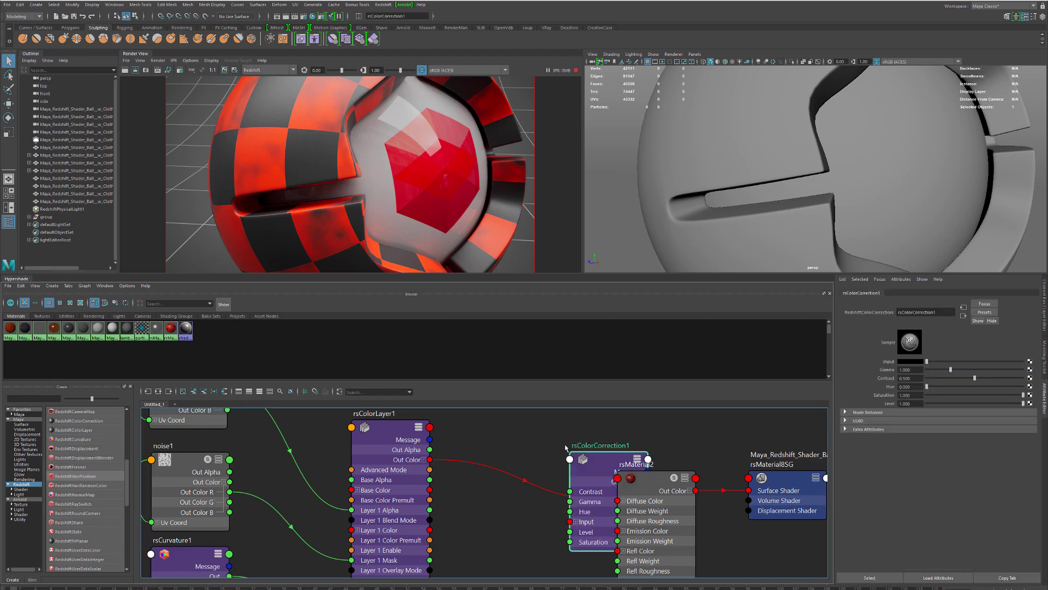
{"action": "left_click_drag", "start_coordinate": [586, 462], "coordinate": [500, 441]}
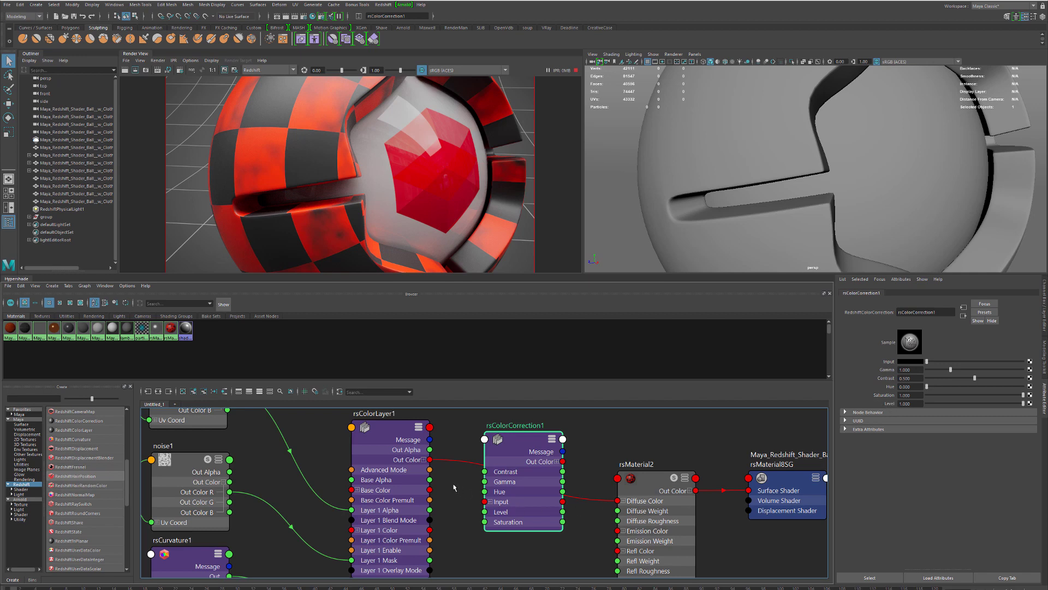
{"action": "left_click_drag", "start_coordinate": [429, 460], "coordinate": [617, 501]}
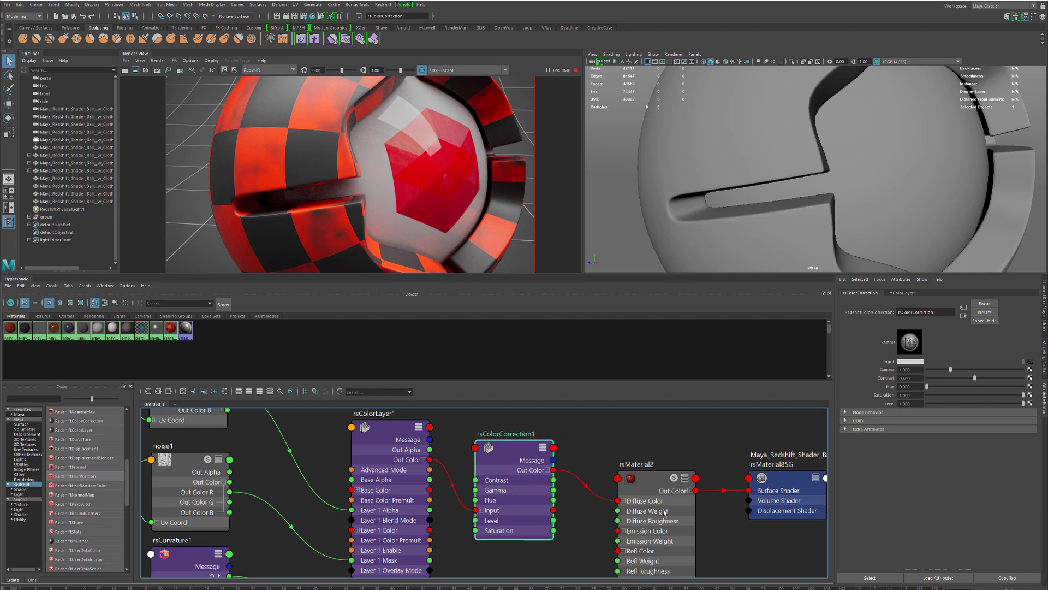
{"action": "left_click_drag", "start_coordinate": [518, 453], "coordinate": [542, 452]}
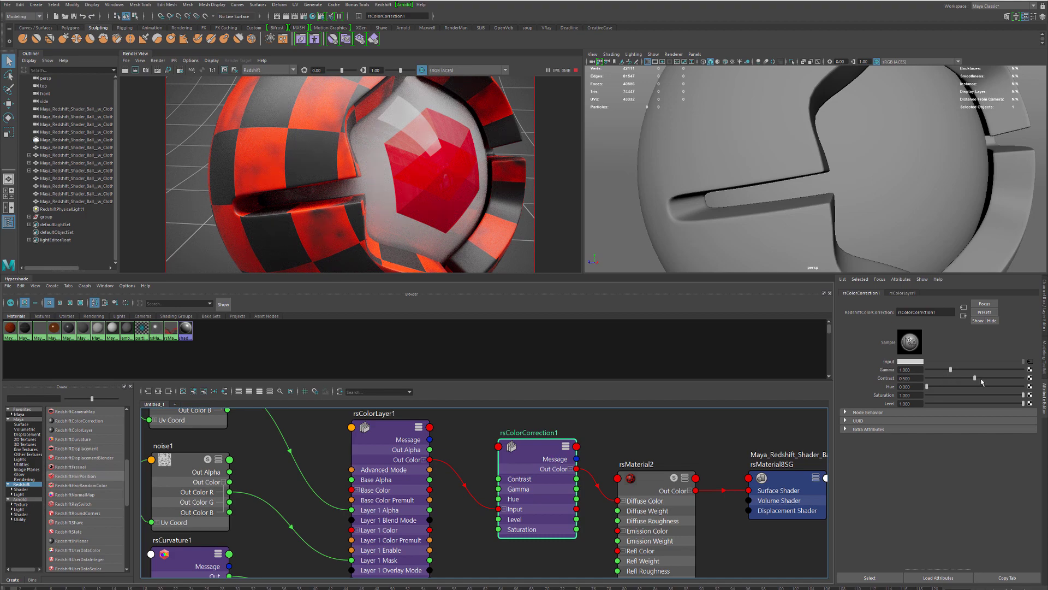
- Raise rsColorCorrection1's contrast to 0.622 and lower its saturation to 0.811
{"action": "left_click_drag", "start_coordinate": [981, 382], "coordinate": [930, 390]}
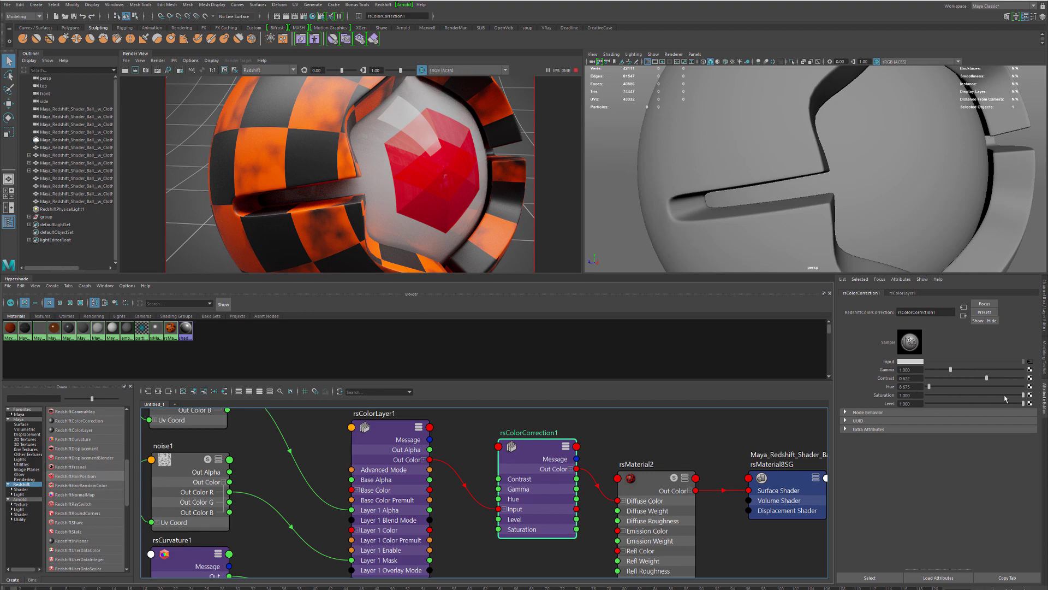
{"action": "left_click_drag", "start_coordinate": [1005, 395], "coordinate": [969, 397]}
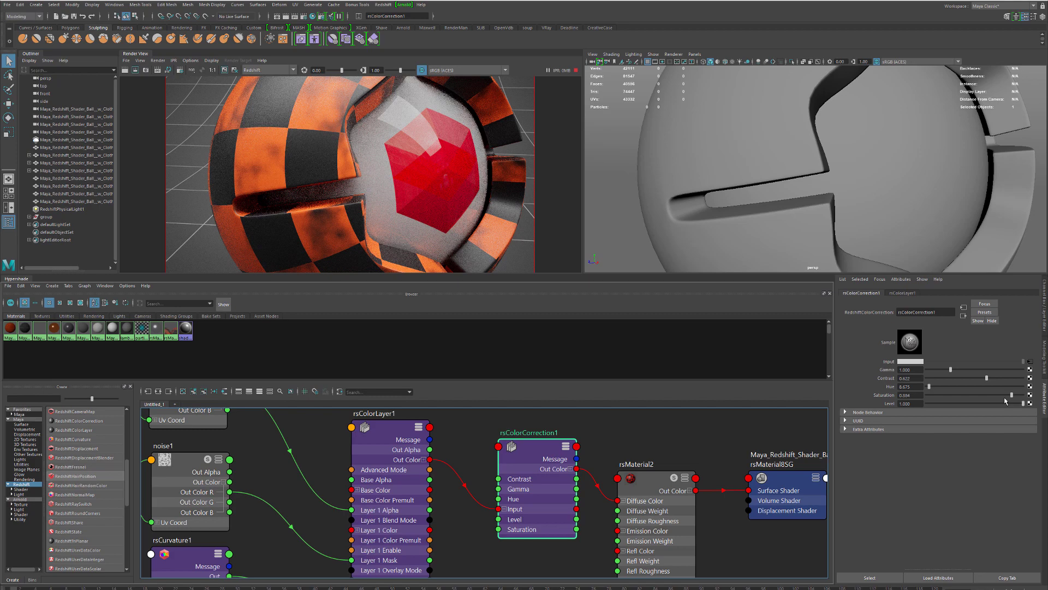
{"action": "left_click_drag", "start_coordinate": [1009, 398], "coordinate": [1005, 400]}
{"action": "scroll", "coordinate": [782, 200], "scroll_direction": "down", "scroll_amount": 5}
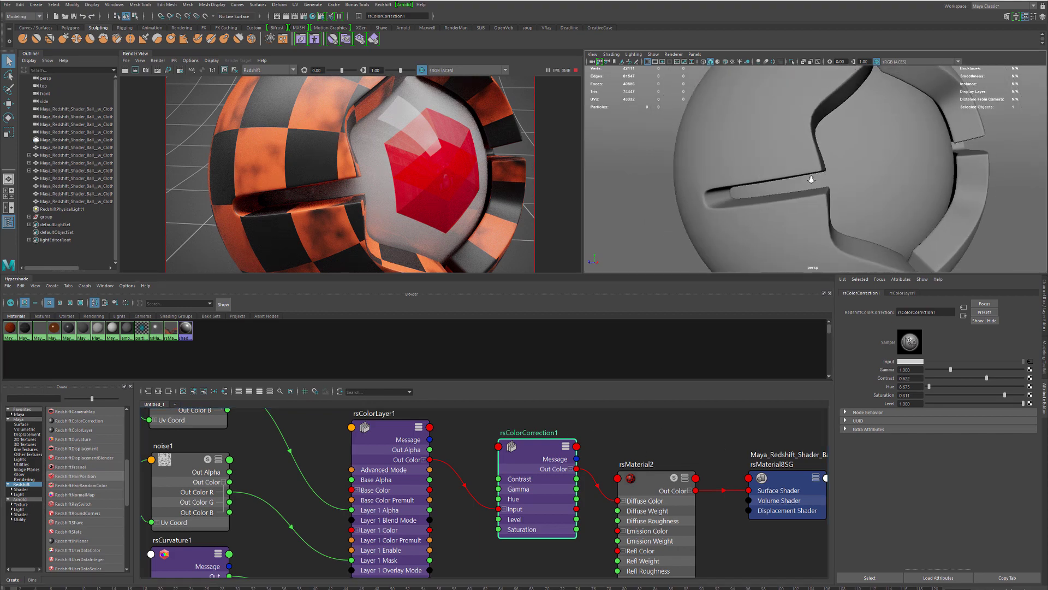
{"action": "scroll", "coordinate": [782, 200], "scroll_direction": "up", "scroll_amount": 3}
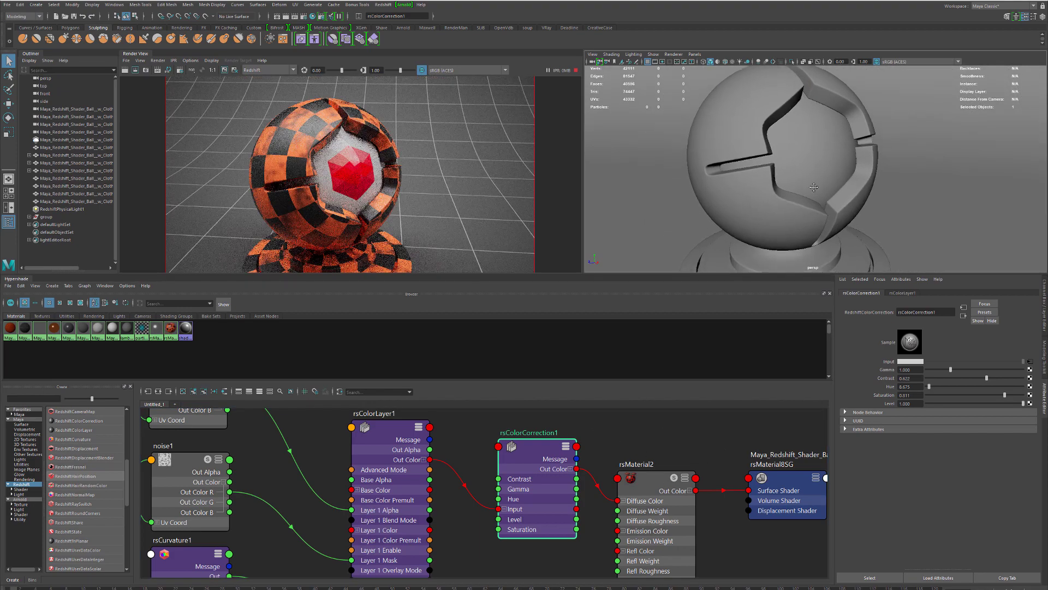
{"action": "scroll", "coordinate": [784, 190], "scroll_direction": "down", "scroll_amount": 3}
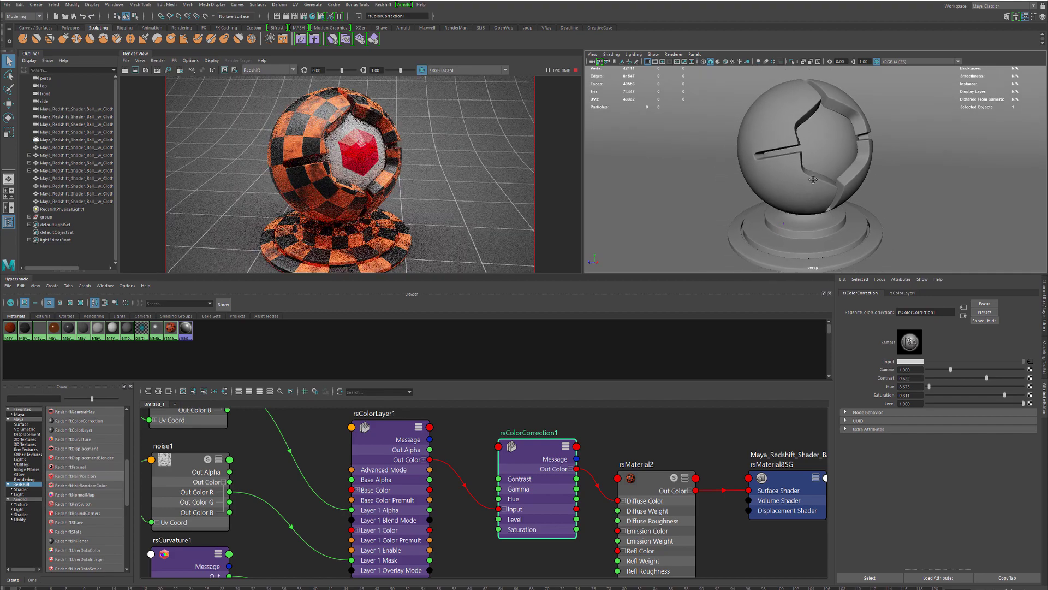
{"action": "left_click_drag", "start_coordinate": [525, 462], "coordinate": [527, 464]}
{"action": "mouse_move", "coordinate": [393, 458]}
{"action": "left_mouse_down"}
{"action": "mouse_move", "coordinate": [419, 475]}
{"action": "mouse_move", "coordinate": [402, 447]}
{"action": "left_mouse_up"}
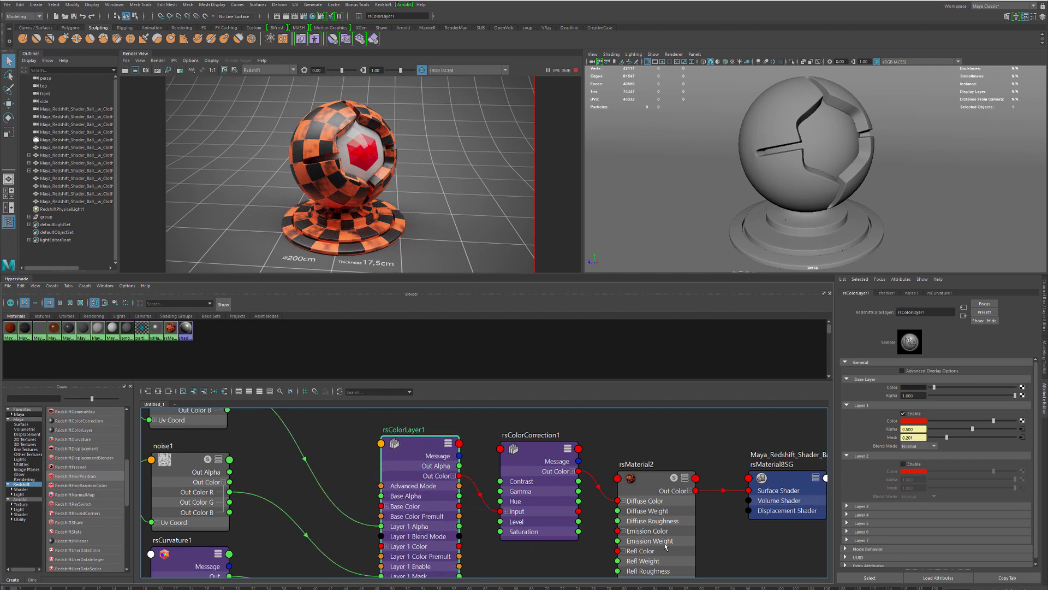
{"action": "left_click_drag", "start_coordinate": [432, 515], "coordinate": [403, 500]}
{"action": "left_click_drag", "start_coordinate": [695, 444], "coordinate": [632, 435]}
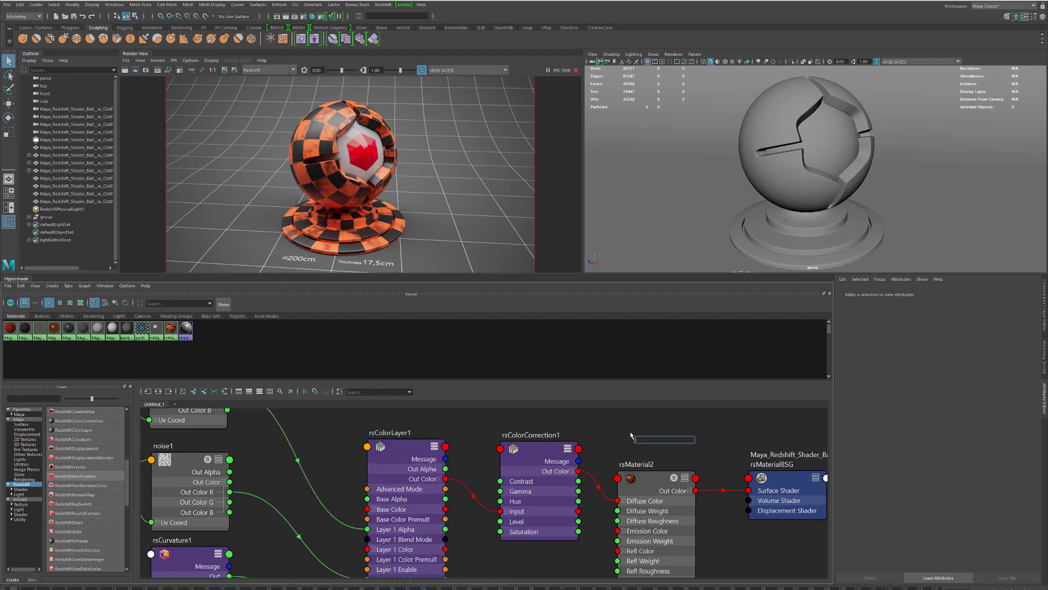
{"action": "type", "text": "blend"}
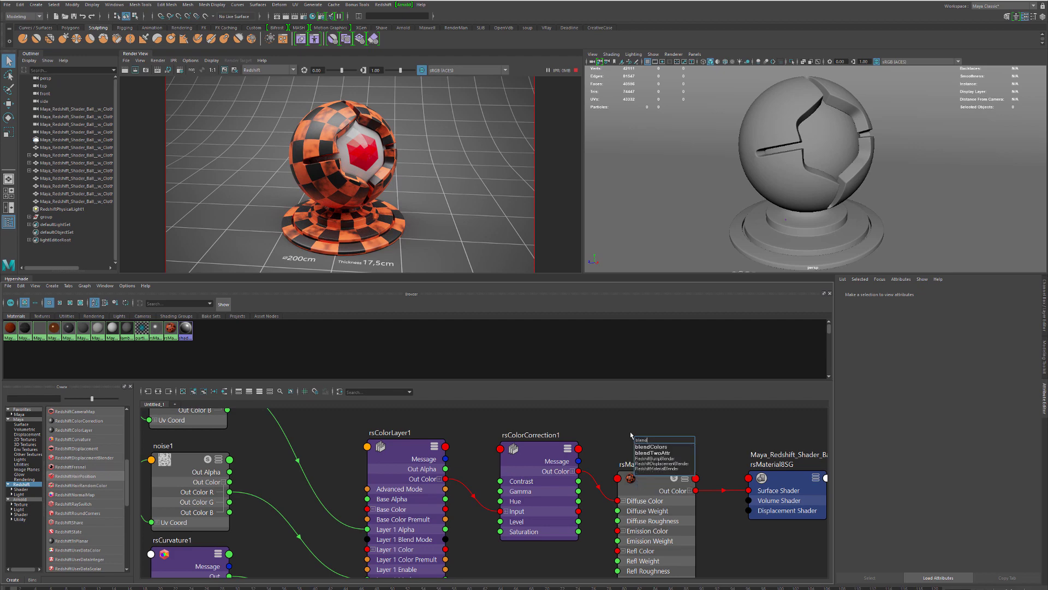
{"action": "key", "text": "Down"}
{"action": "key", "text": "Down"}
{"action": "key", "text": "Down"}
{"action": "key", "text": "Down"}
{"action": "key", "text": "Down"}
{"action": "key", "text": "Return"}
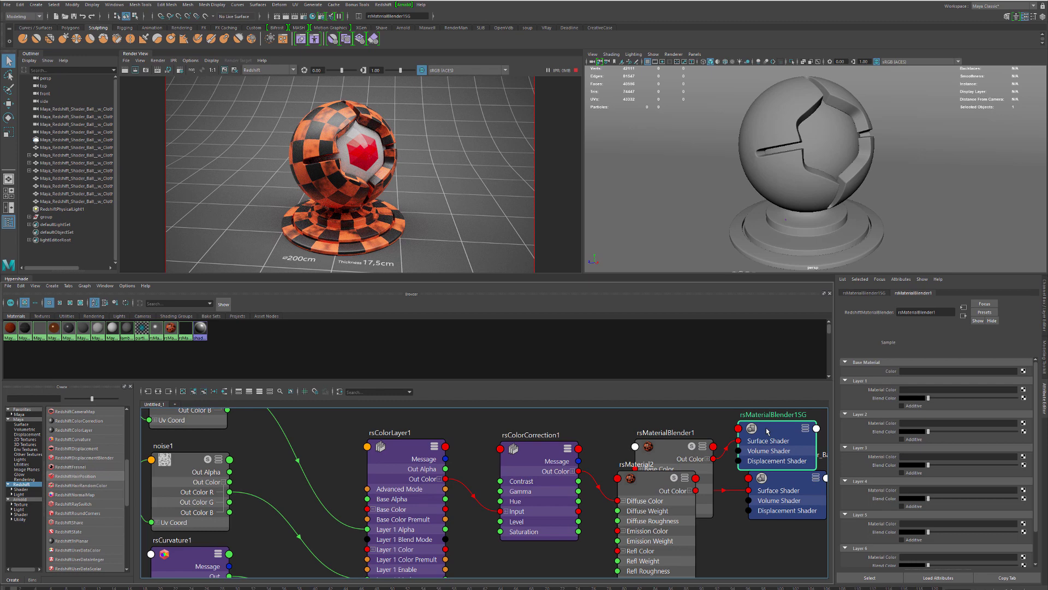
{"action": "left_click_drag", "start_coordinate": [661, 452], "coordinate": [737, 443]}
{"action": "left_click_drag", "start_coordinate": [794, 510], "coordinate": [811, 573]}
{"action": "left_click_drag", "start_coordinate": [649, 478], "coordinate": [629, 456]}
{"action": "left_click_drag", "start_coordinate": [729, 436], "coordinate": [762, 426]}
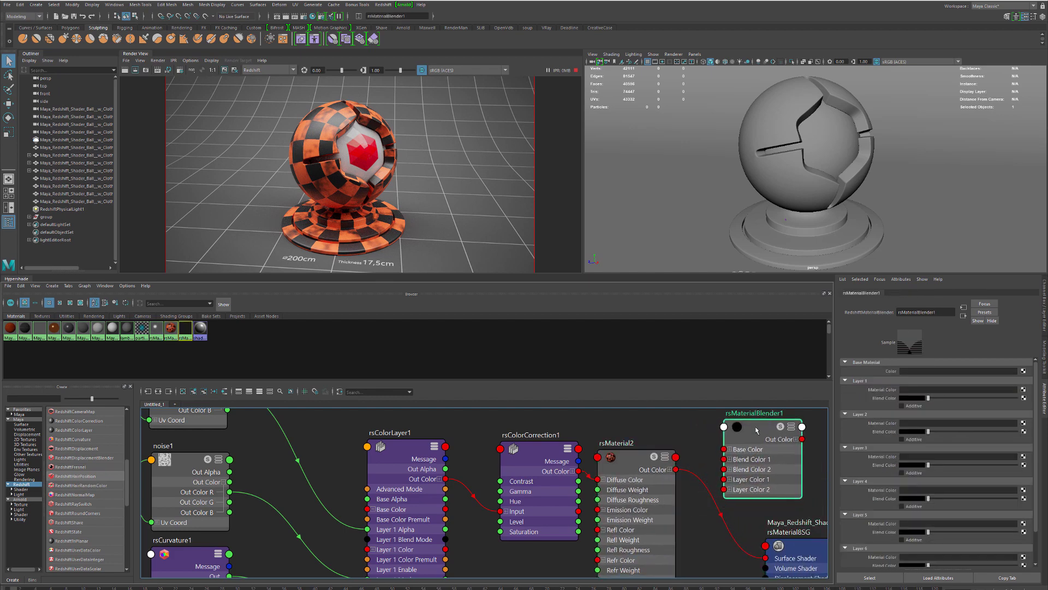
{"action": "left_click_drag", "start_coordinate": [630, 478], "coordinate": [636, 476]}
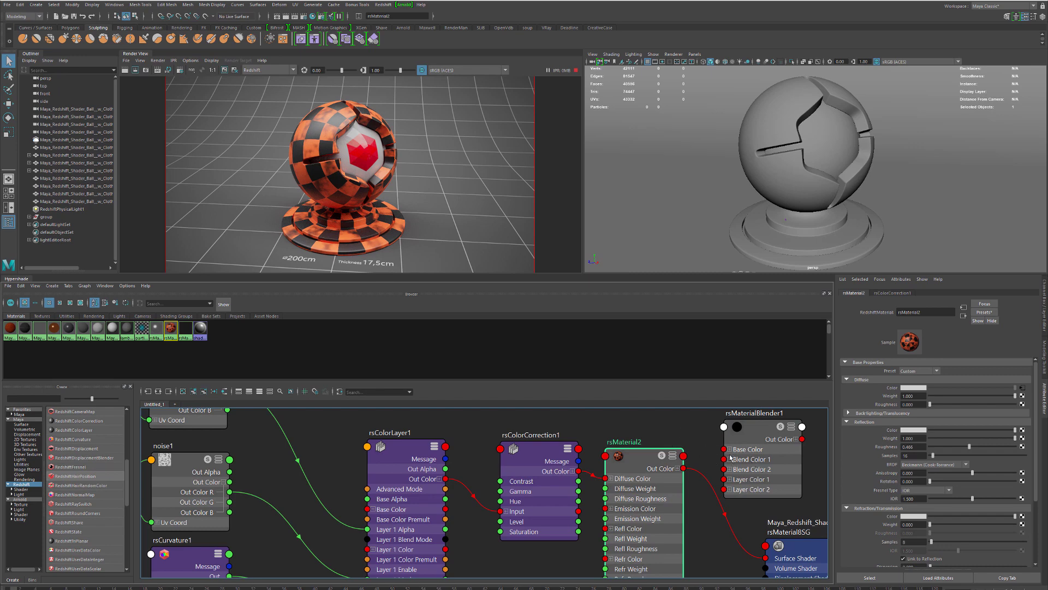
{"action": "left_click_drag", "start_coordinate": [758, 450], "coordinate": [756, 463]}
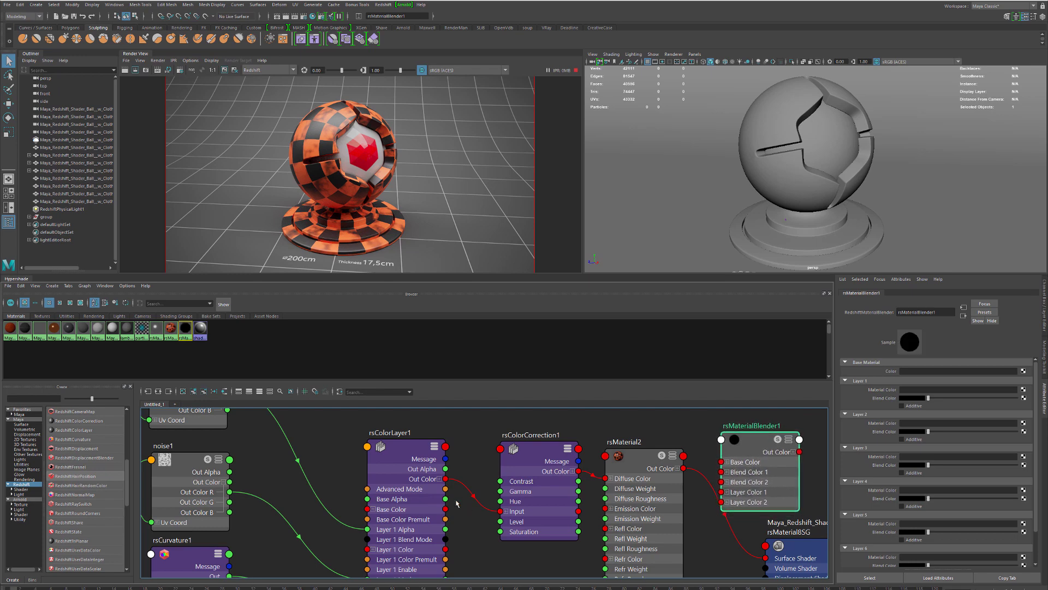
{"action": "left_click_drag", "start_coordinate": [401, 489], "coordinate": [407, 490]}
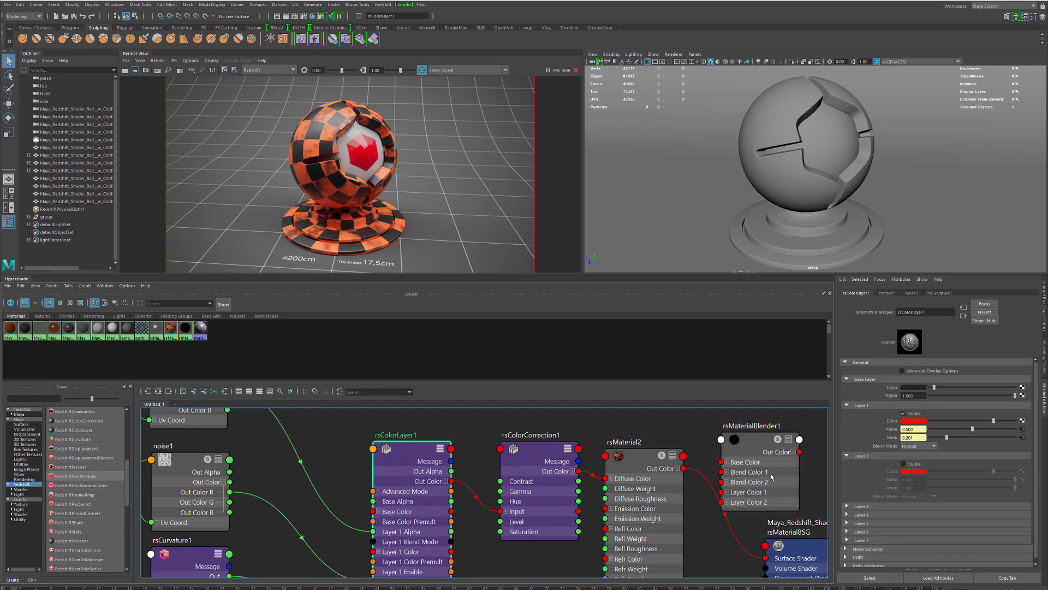
{"action": "left_click_drag", "start_coordinate": [771, 477], "coordinate": [762, 461]}
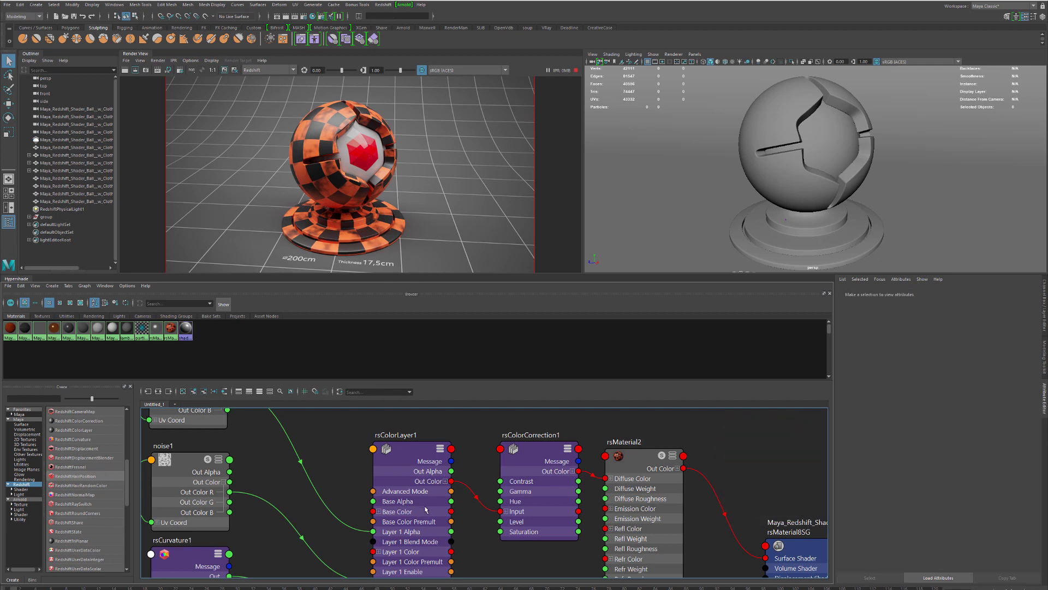
{"action": "left_click_drag", "start_coordinate": [404, 512], "coordinate": [412, 506]}
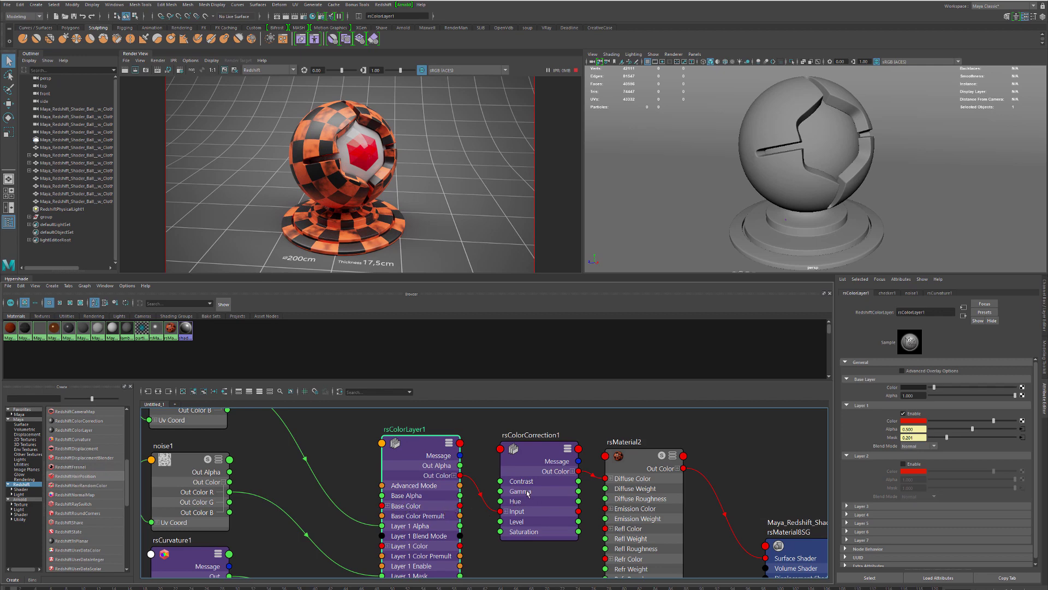
{"action": "left_click_drag", "start_coordinate": [528, 495], "coordinate": [515, 484]}
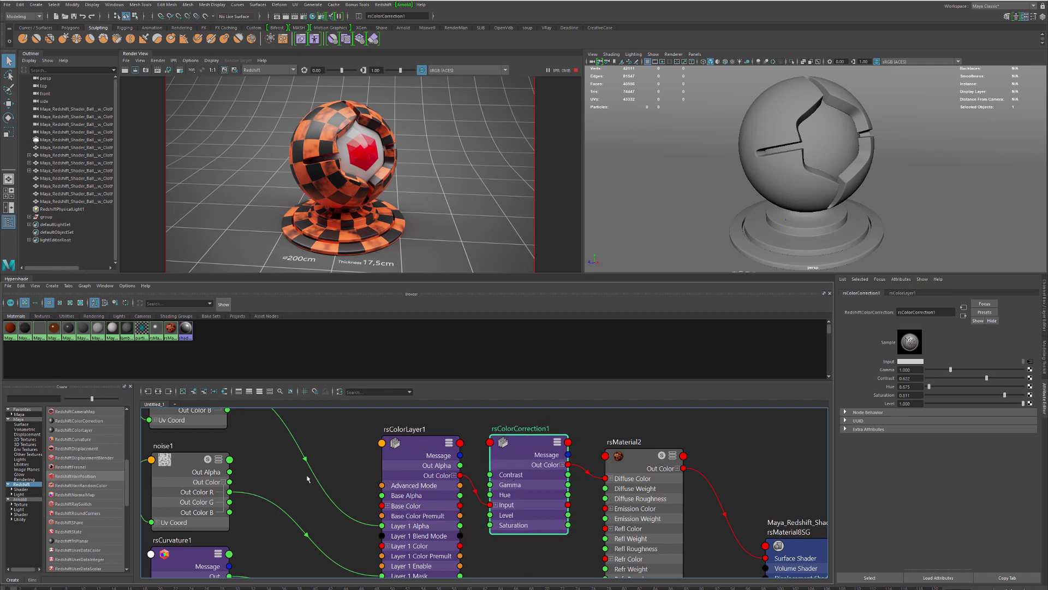
{"action": "left_click_drag", "start_coordinate": [182, 486], "coordinate": [182, 479]}
{"action": "left_click_drag", "start_coordinate": [431, 487], "coordinate": [412, 487]}
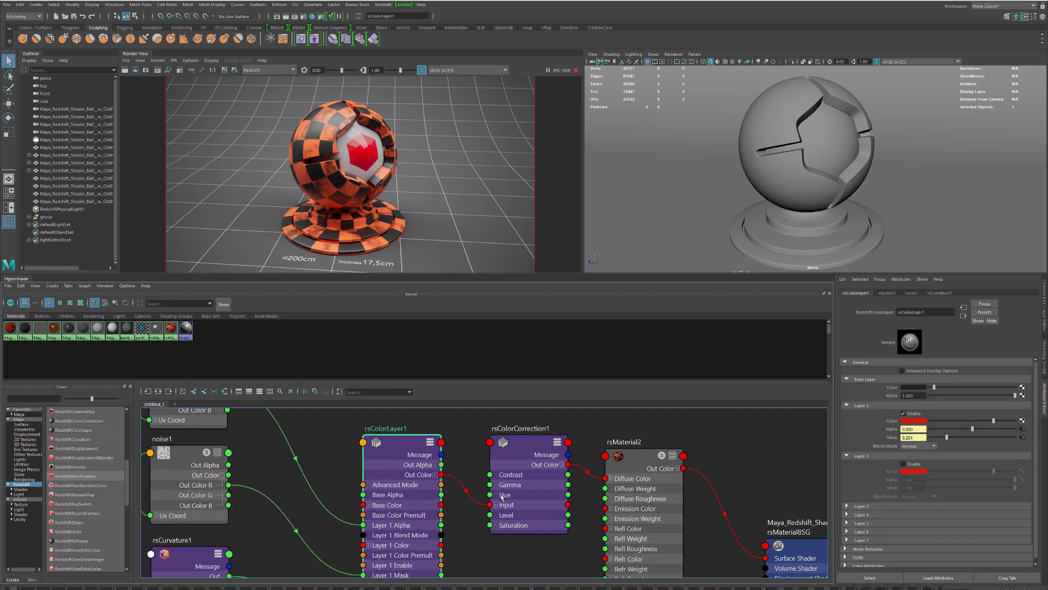
{"action": "left_click_drag", "start_coordinate": [517, 514], "coordinate": [507, 495]}
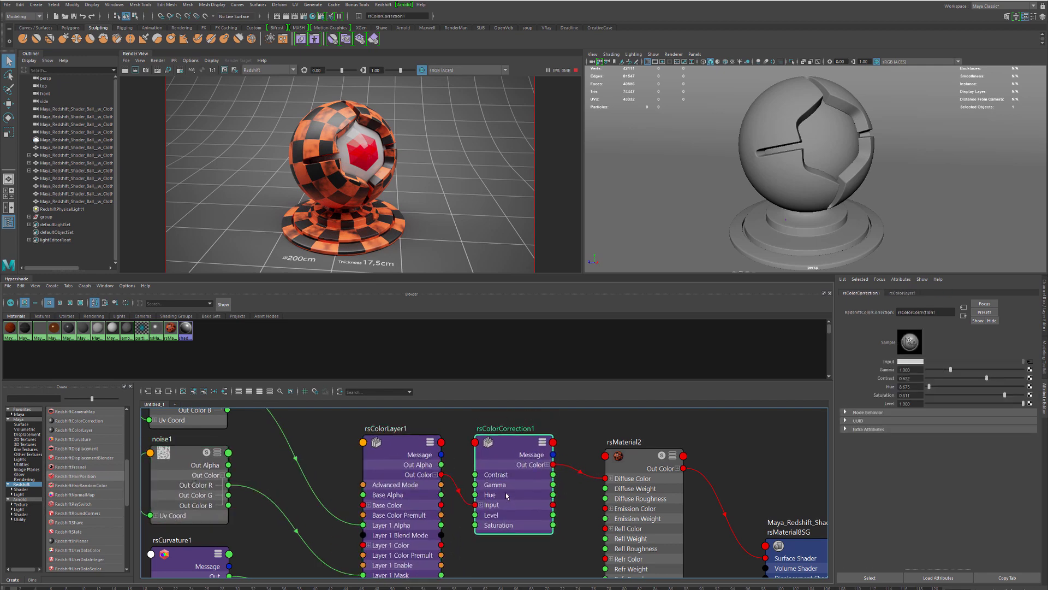
- Delete all the checker, noise and utility nodes from the graph
{"action": "scroll", "coordinate": [506, 495], "scroll_direction": "down", "scroll_amount": 4}
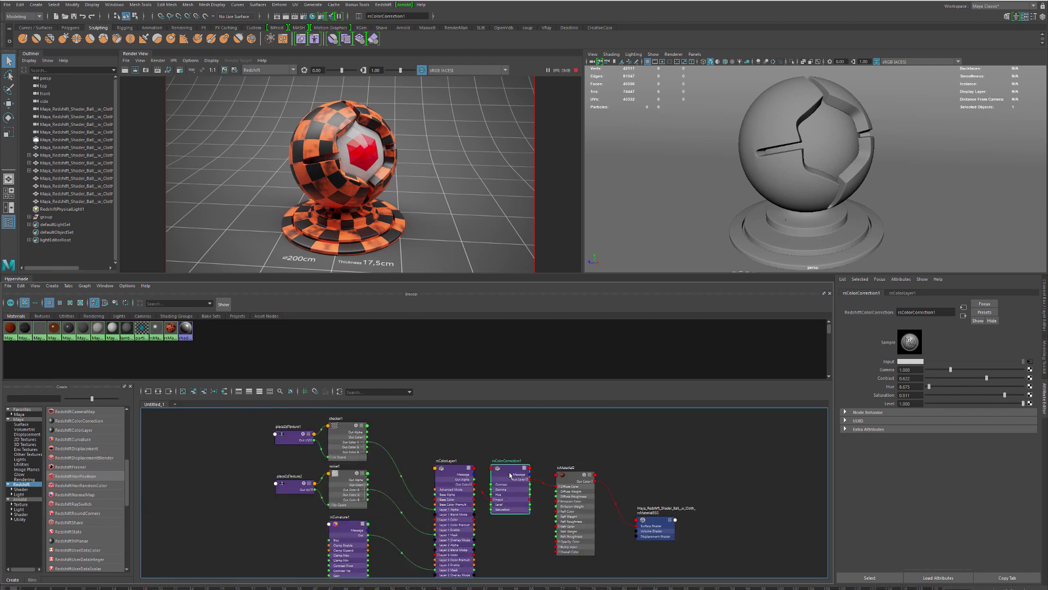
{"action": "left_click_drag", "start_coordinate": [519, 424], "coordinate": [311, 527]}
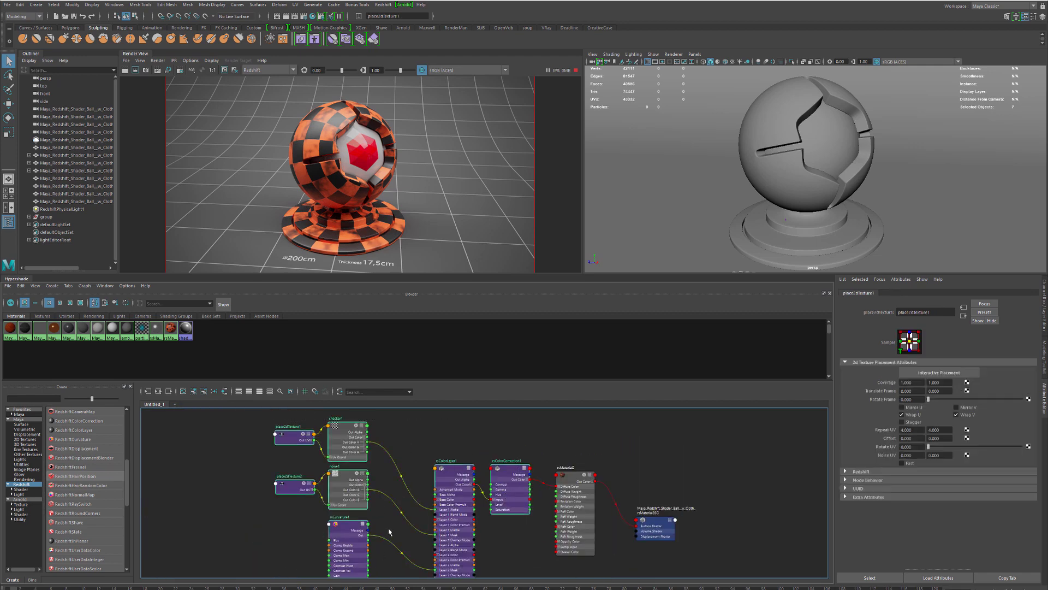
{"action": "key", "text": "Delete"}
- Set rsMaterial2's Diffuse Color to black and centre the material in the graph
{"action": "left_click_drag", "start_coordinate": [583, 504], "coordinate": [576, 510]}
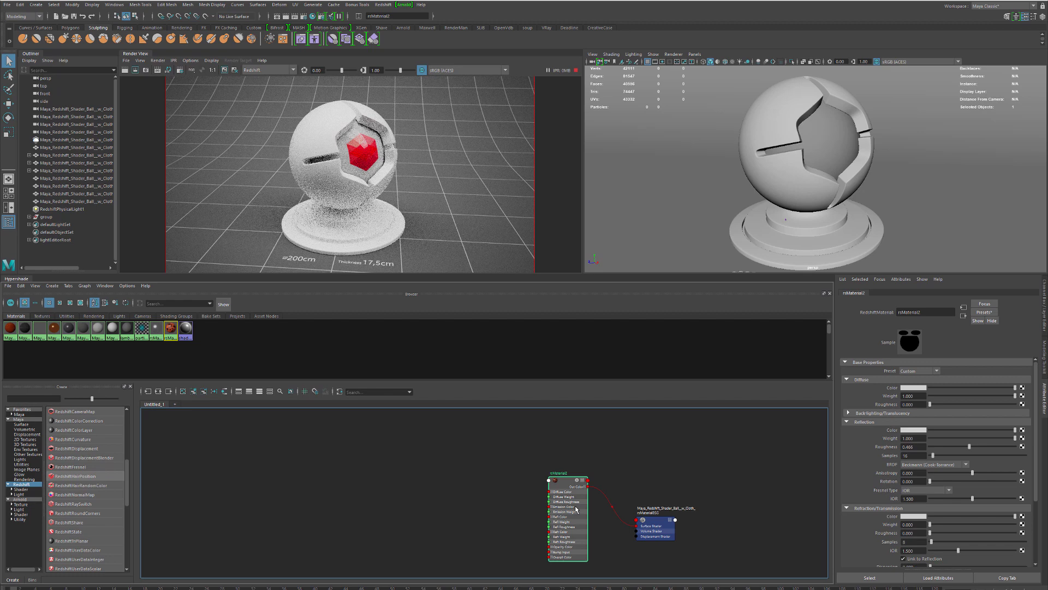
{"action": "left_click", "coordinate": [933, 388]}
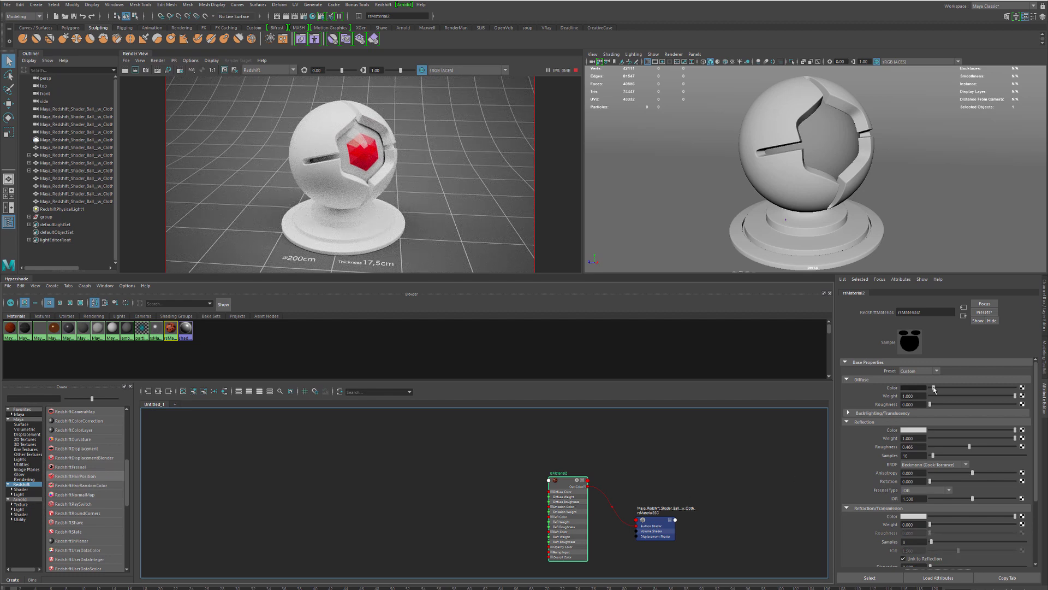
{"action": "scroll", "coordinate": [525, 521], "scroll_direction": "up", "scroll_amount": 3}
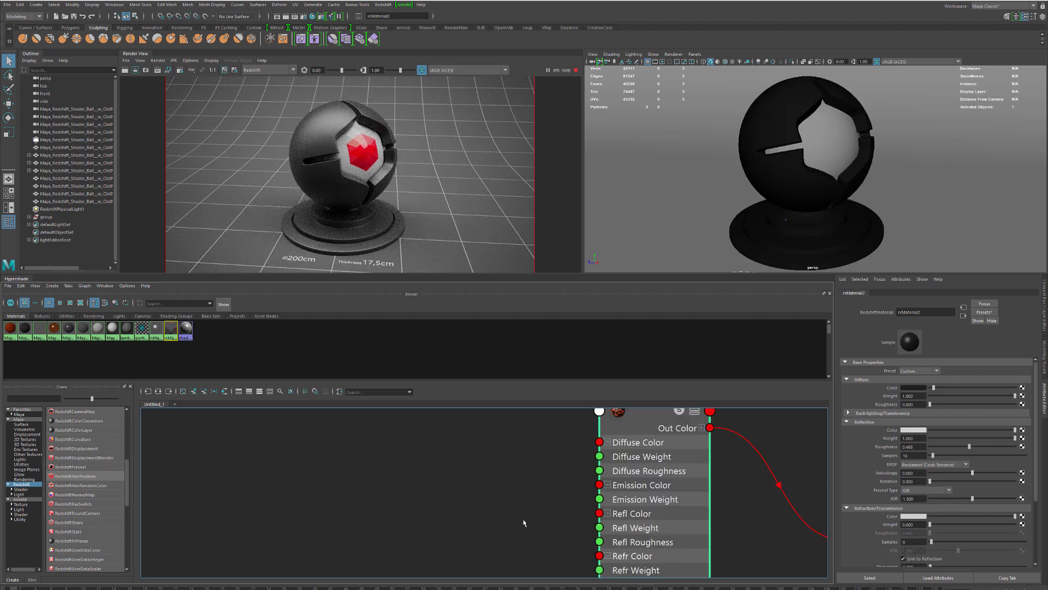
{"action": "scroll", "coordinate": [523, 521], "scroll_direction": "down", "scroll_amount": 1}
{"action": "middle_click_drag", "start_coordinate": [497, 492], "coordinate": [461, 488], "text": "alt"}
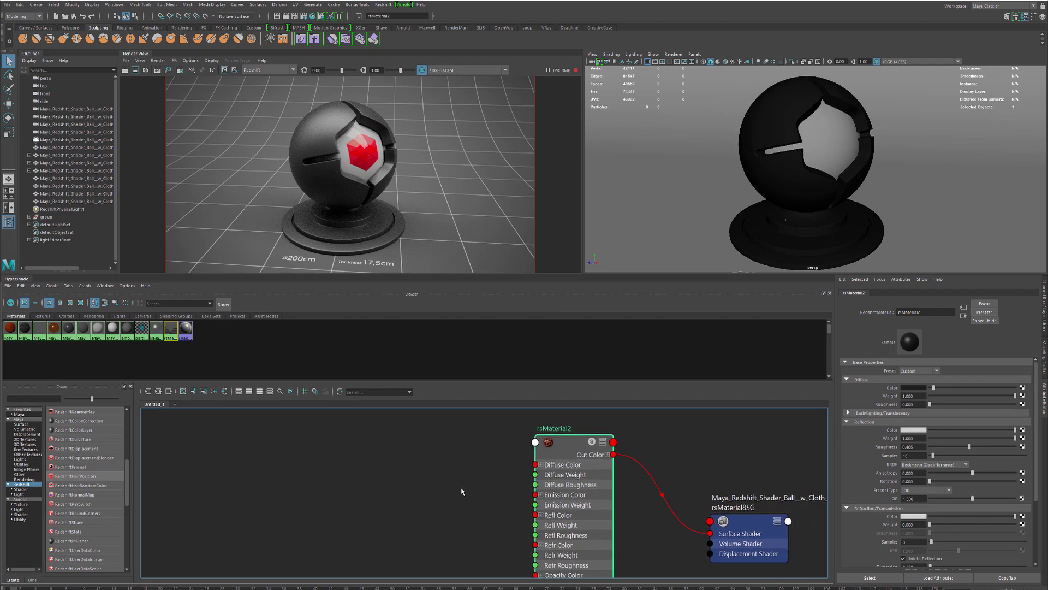
{"action": "left_click", "coordinate": [406, 473]}
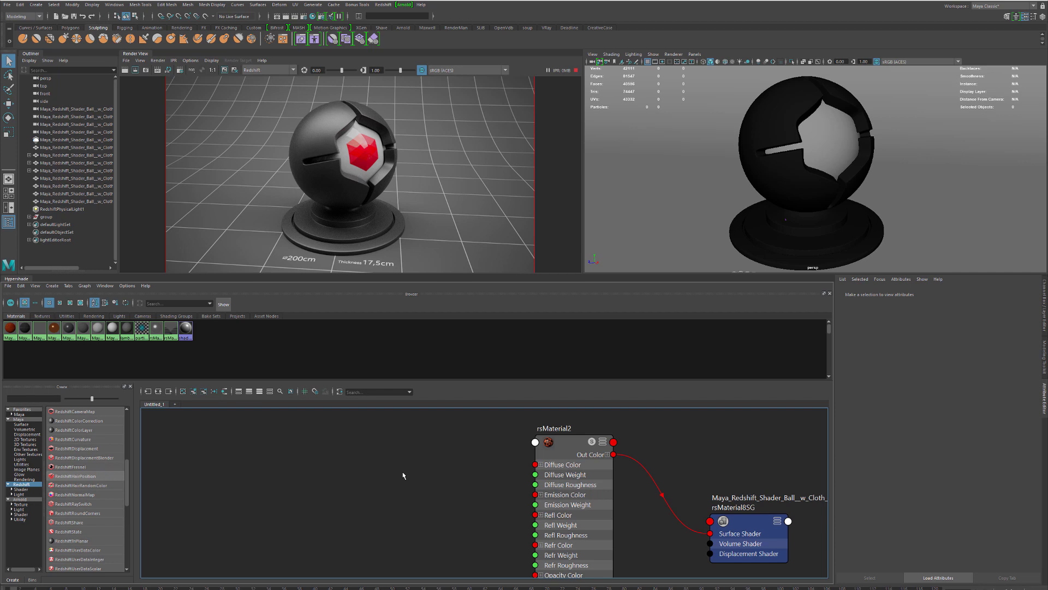
- Create an rsTriPlanar1 node via 'triplan' and connect its Out Color to rsMaterial2's Diffuse Color
{"action": "key", "text": "Tab"}
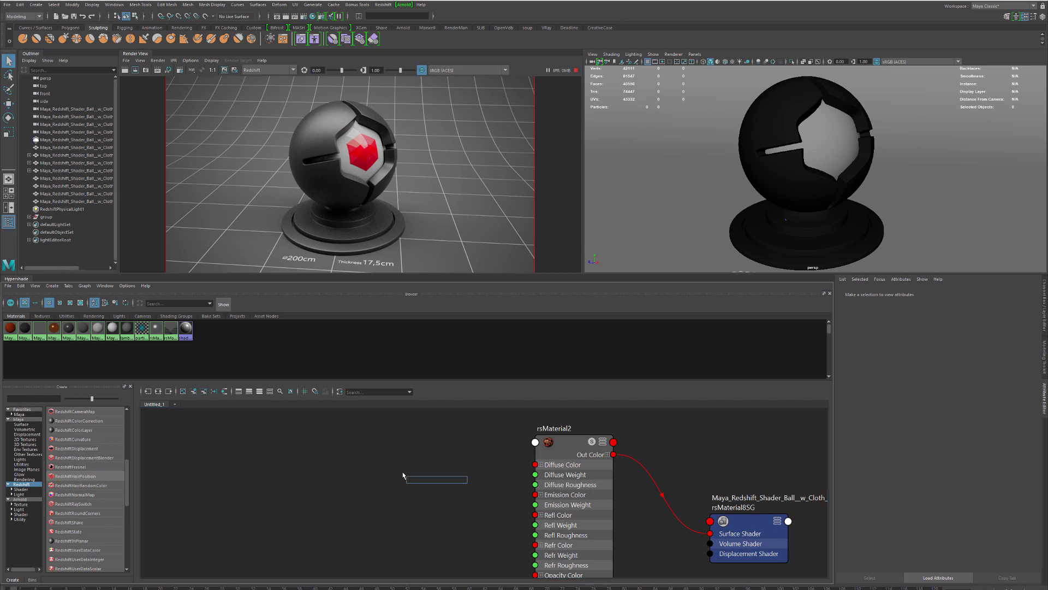
{"action": "type", "text": "triplan"}
{"action": "key", "text": "Down"}
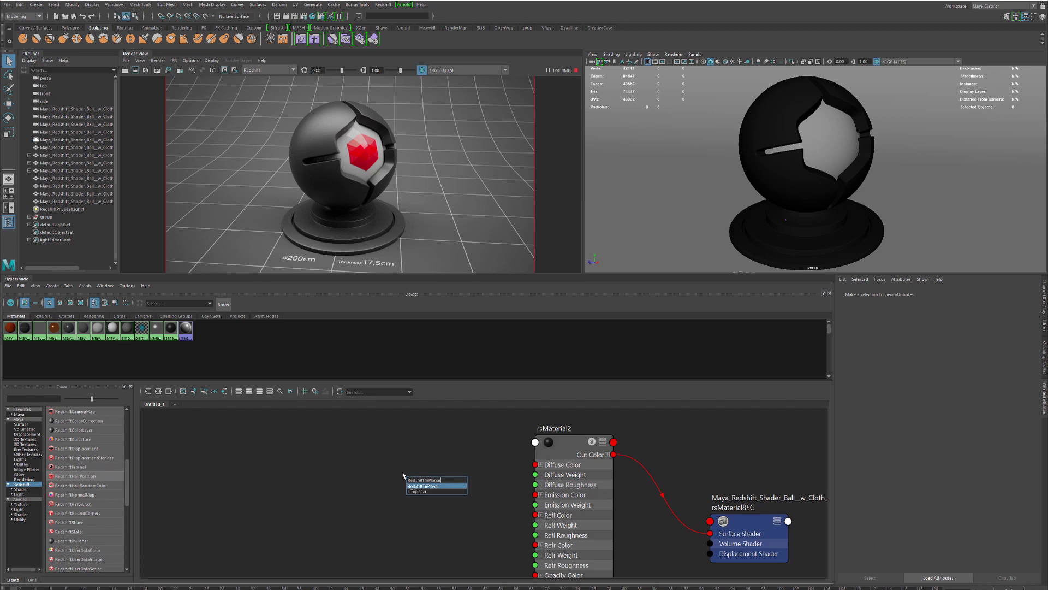
{"action": "key", "text": "Return"}
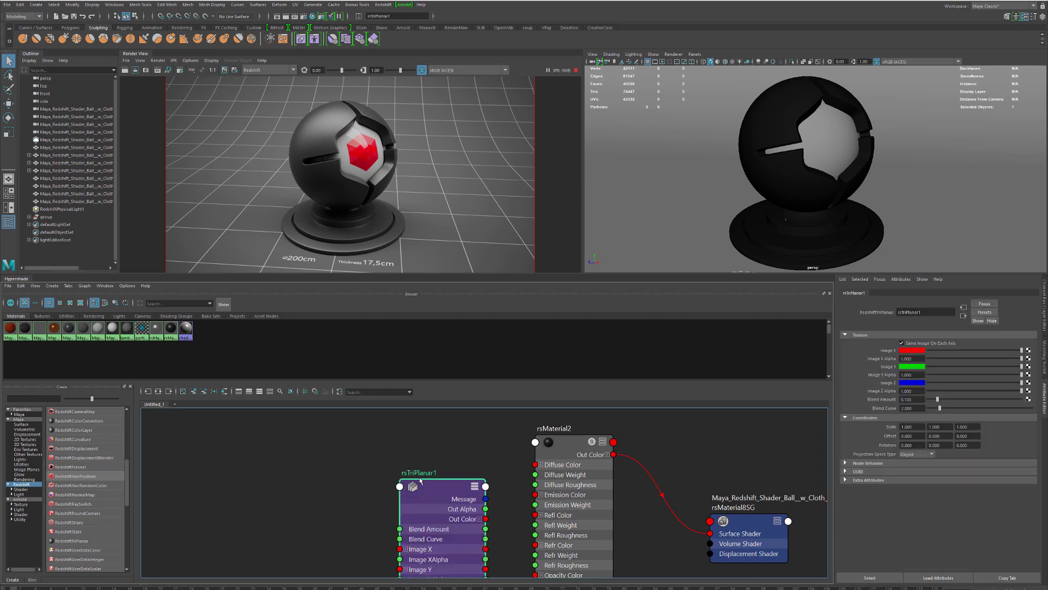
{"action": "left_click_drag", "start_coordinate": [420, 480], "coordinate": [379, 437]}
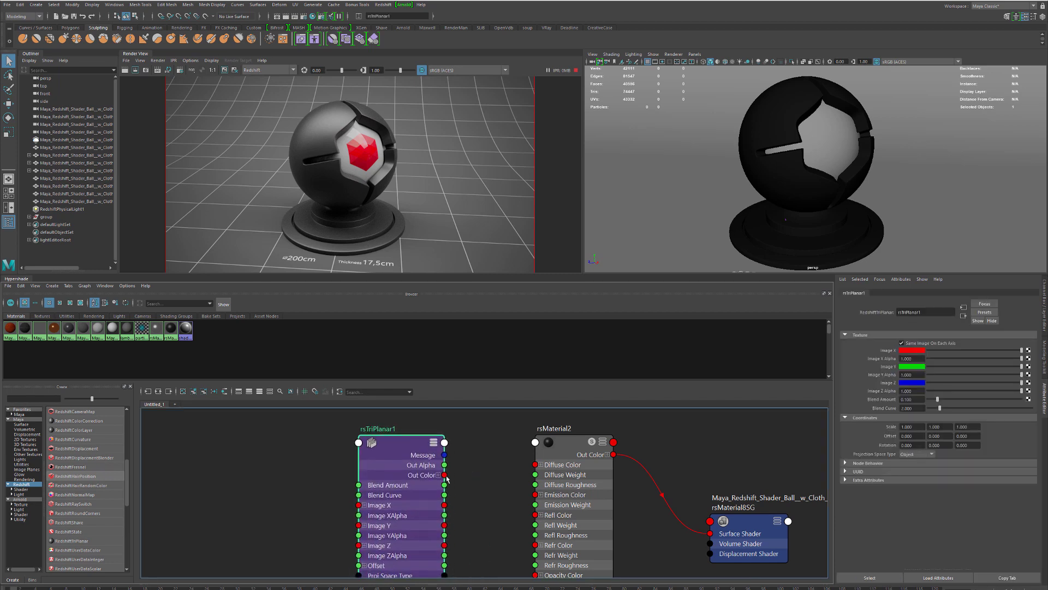
{"action": "left_click_drag", "start_coordinate": [445, 475], "coordinate": [536, 465]}
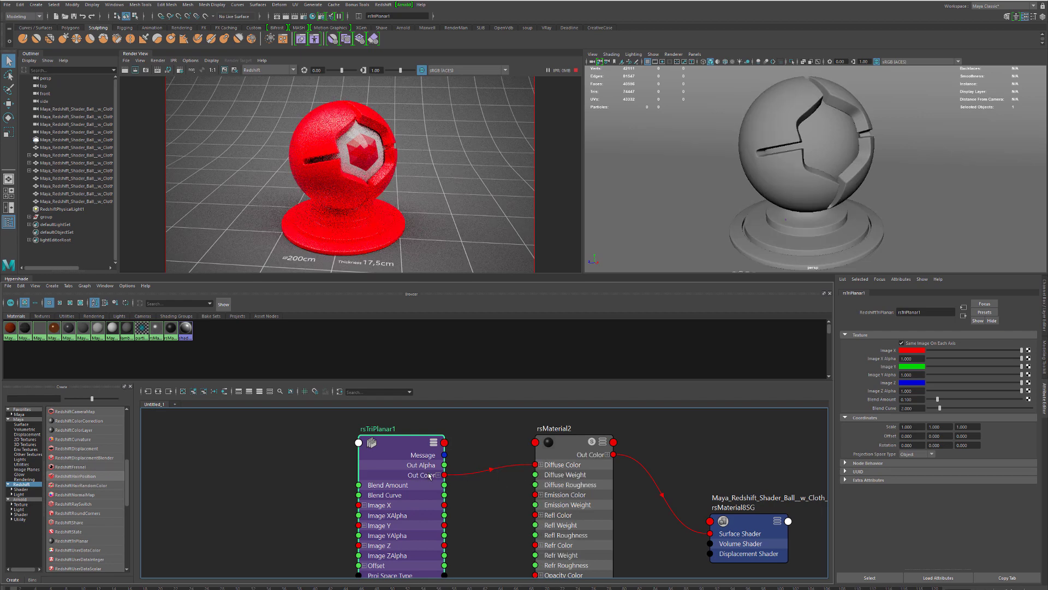
{"action": "left_click_drag", "start_coordinate": [430, 476], "coordinate": [469, 469]}
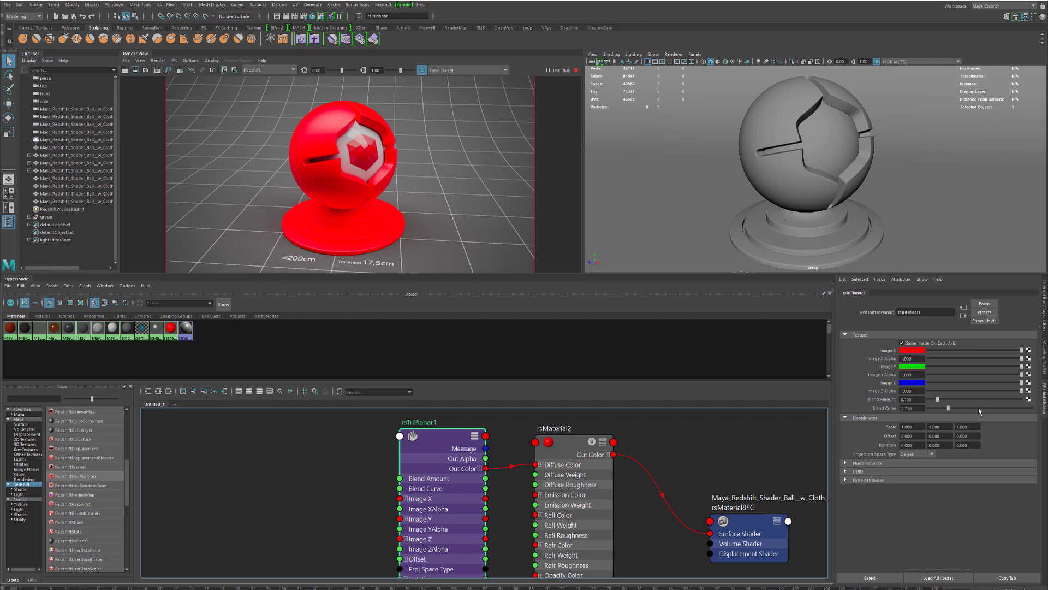
- Push rsTriPlanar1's Blend Curve to its maximum, then lower it again
{"action": "left_click_drag", "start_coordinate": [976, 412], "coordinate": [1031, 413]}
{"action": "left_click_drag", "start_coordinate": [935, 416], "coordinate": [1033, 407]}
- Try a Scale of 5 on rsTriPlanar1's X and Y axes
{"action": "left_click_drag", "start_coordinate": [926, 426], "coordinate": [878, 425]}
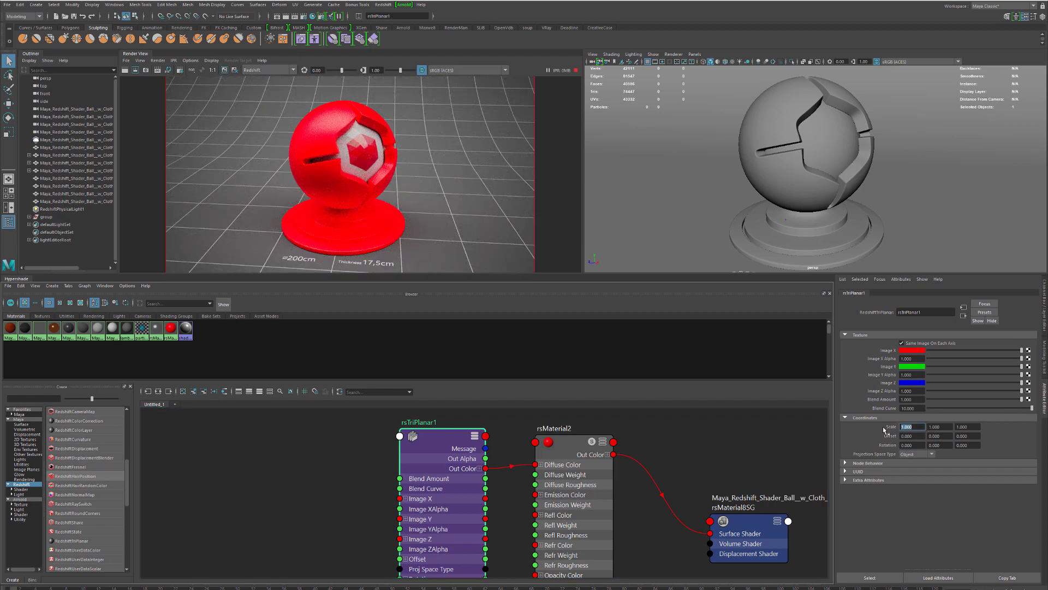
{"action": "type", "text": "5"}
{"action": "key", "text": "Tab"}
{"action": "type", "text": "5"}
{"action": "key", "text": "Tab"}
- Set rsTriPlanar1's projection space to Object after briefly choosing World
{"action": "left_click", "coordinate": [912, 456]}
{"action": "left_click", "coordinate": [908, 461]}
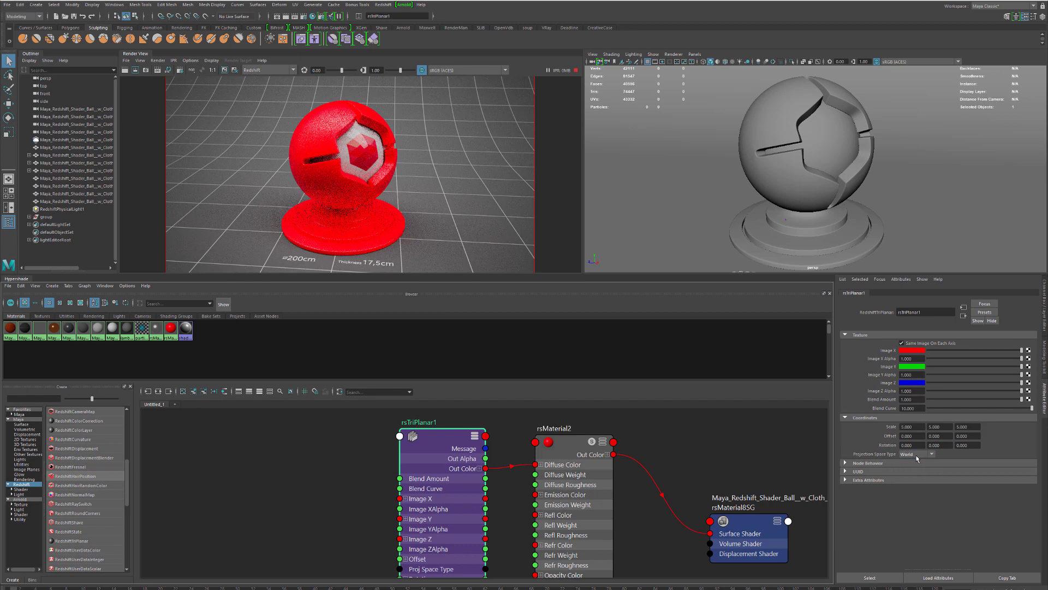
{"action": "left_click", "coordinate": [915, 454]}
{"action": "left_click", "coordinate": [913, 470]}
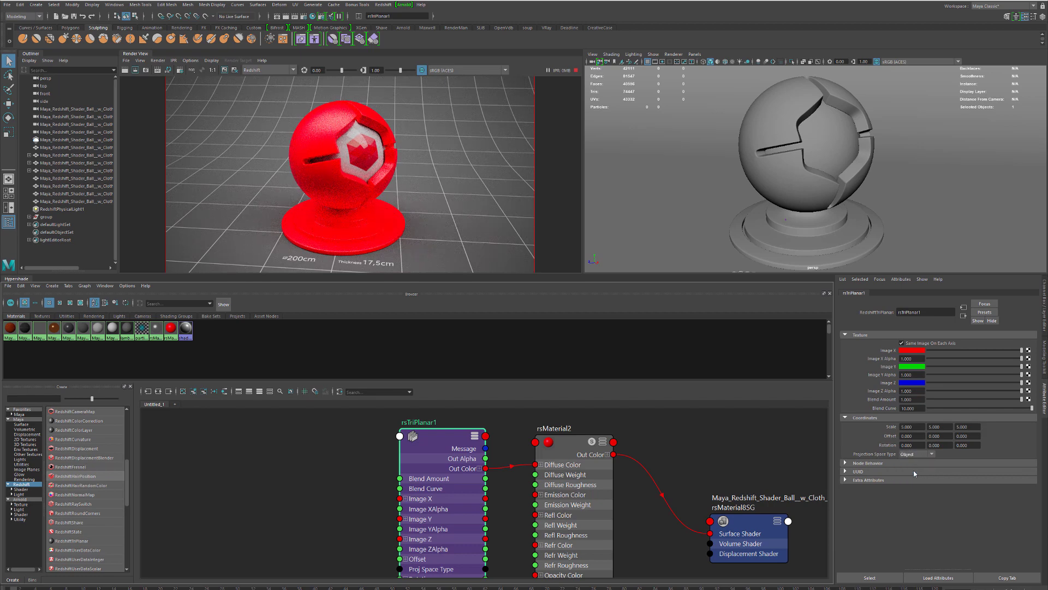
- Set rsTriPlanar1's Scale X, Y and Z to 100
{"action": "left_click", "coordinate": [919, 407]}
{"action": "double_click", "coordinate": [916, 425]}
{"action": "type", "text": "100"}
{"action": "key", "text": "Tab"}
{"action": "type", "text": "100"}
{"action": "key", "text": "Tab"}
{"action": "type", "text": "1"}
{"action": "key", "text": "Return"}
- Raise rsTriPlanar1's Blend Curve to 100
{"action": "left_click", "coordinate": [912, 399]}
{"action": "left_click", "coordinate": [919, 409]}
{"action": "type", "text": "100"}
{"action": "key", "text": "Return"}
{"action": "left_click", "coordinate": [795, 182]}
- Group the base, cloth sphere and inner sphere as group1 and scale it down to 0.066
{"action": "left_click", "coordinate": [817, 219]}
{"action": "left_click", "coordinate": [816, 227], "text": "shift"}
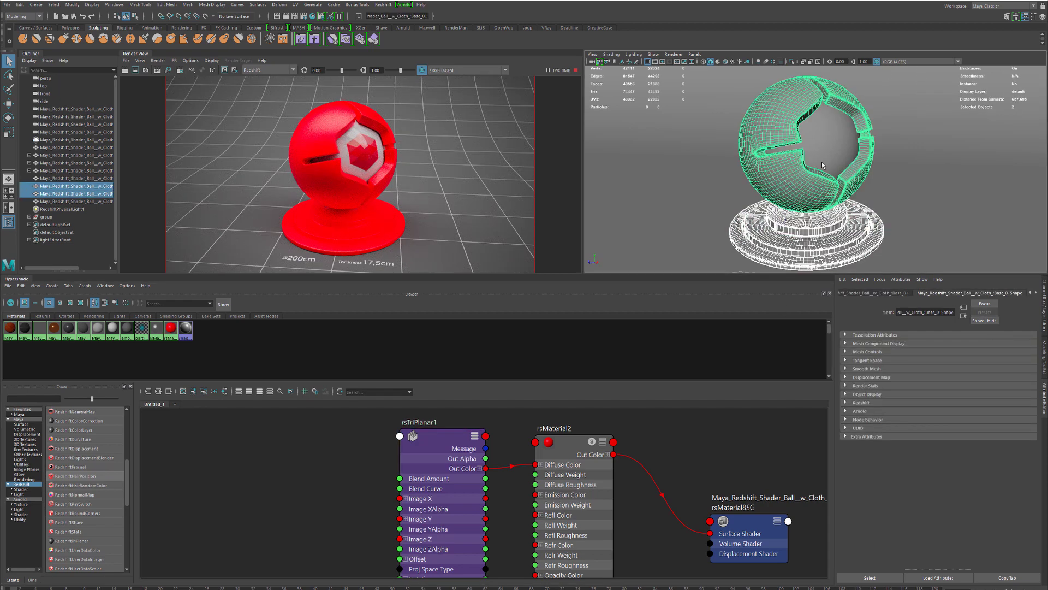
{"action": "left_click", "coordinate": [806, 223], "text": "shift"}
{"action": "key", "text": "e"}
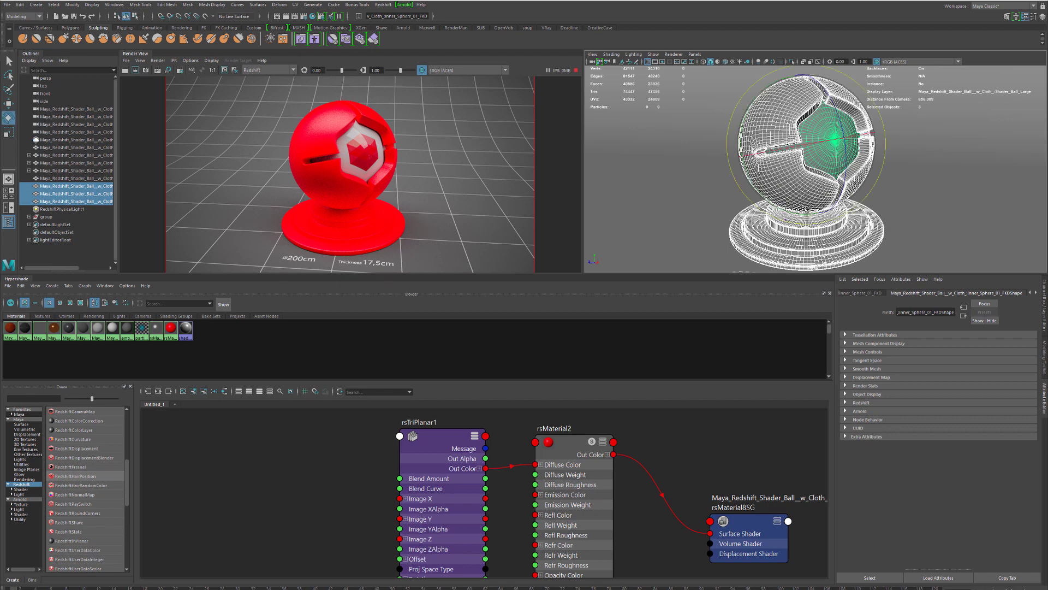
{"action": "key", "text": "ctrl+g"}
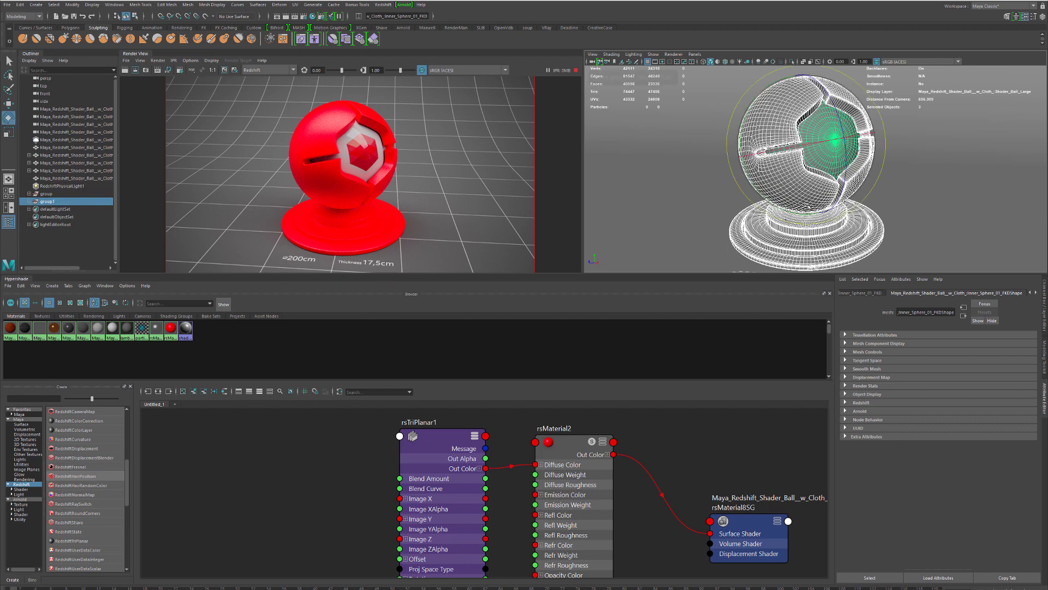
{"action": "key", "text": "r"}
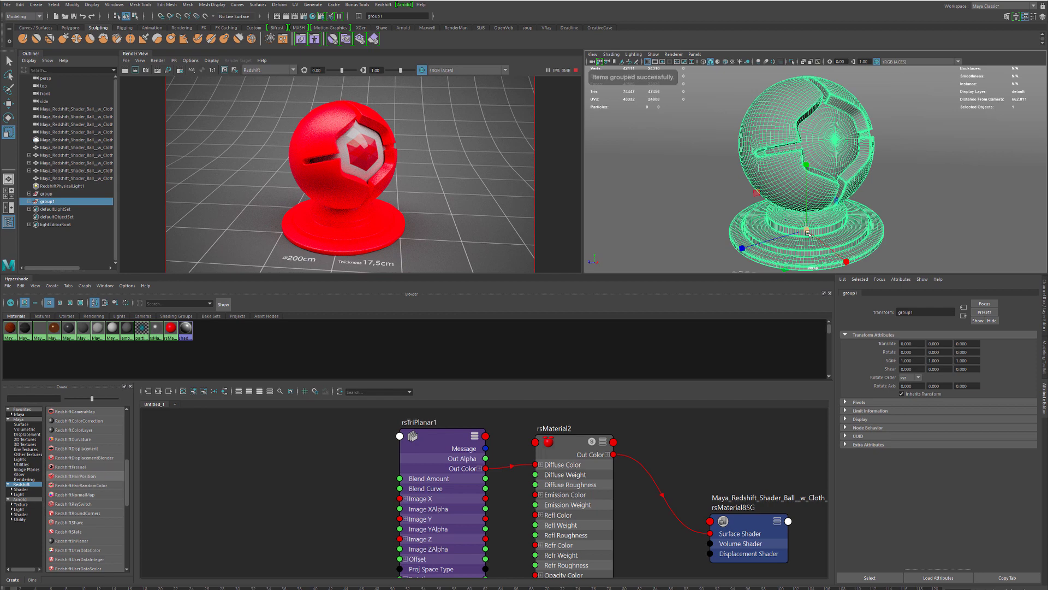
{"action": "left_click_drag", "start_coordinate": [809, 231], "coordinate": [611, 266]}
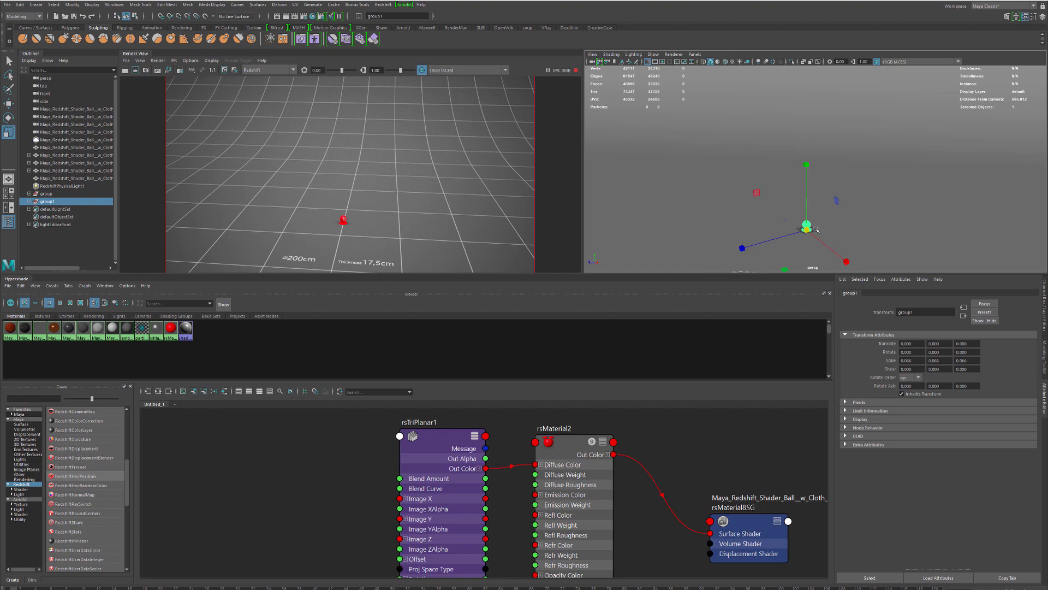
- Frame the ball so it faces the camera and bring up rsTriPlanar1's settings
{"action": "key", "text": "f"}
{"action": "scroll", "coordinate": [813, 224], "scroll_direction": "up", "scroll_amount": 5}
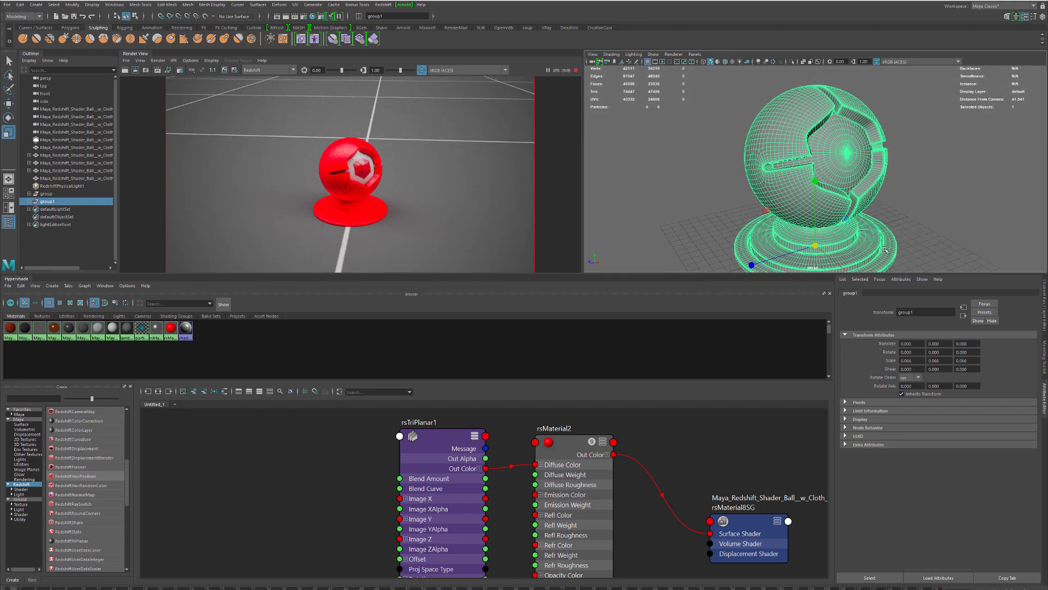
{"action": "left_click_drag", "start_coordinate": [835, 195], "coordinate": [791, 203], "text": "alt"}
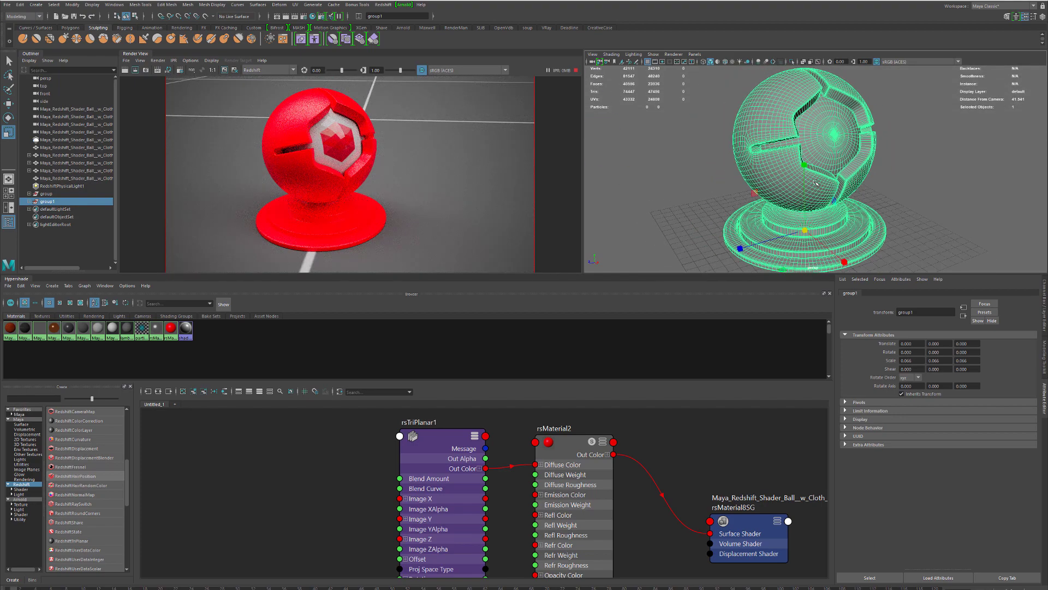
{"action": "left_click", "coordinate": [571, 475]}
{"action": "left_click", "coordinate": [451, 499]}
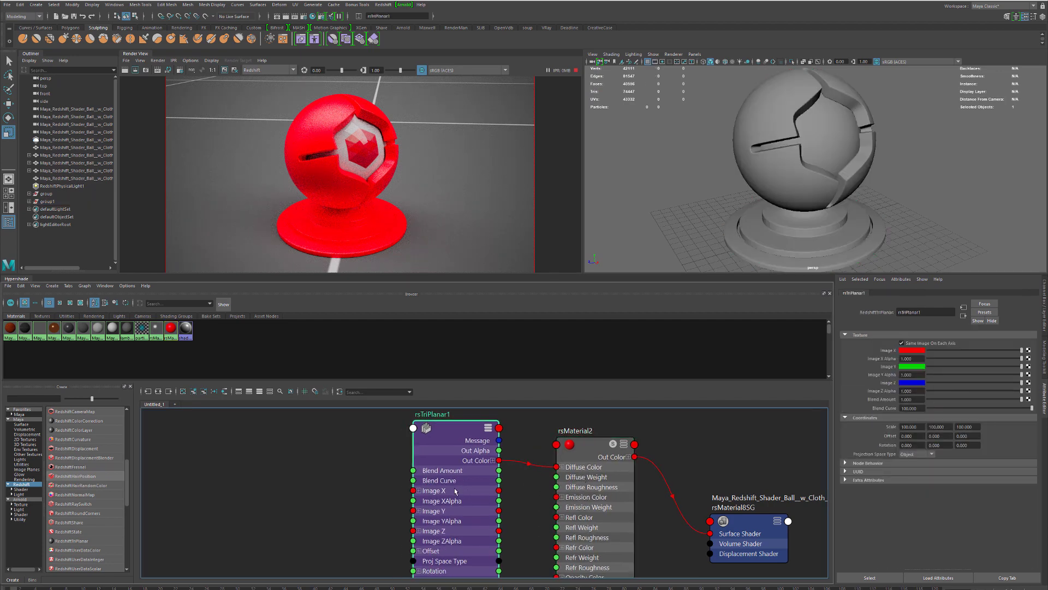
- Shift rsTriPlanar1 left in the graph and zoom toward the sphere's hexagon cutout
{"action": "left_click_drag", "start_coordinate": [455, 514], "coordinate": [439, 517]}
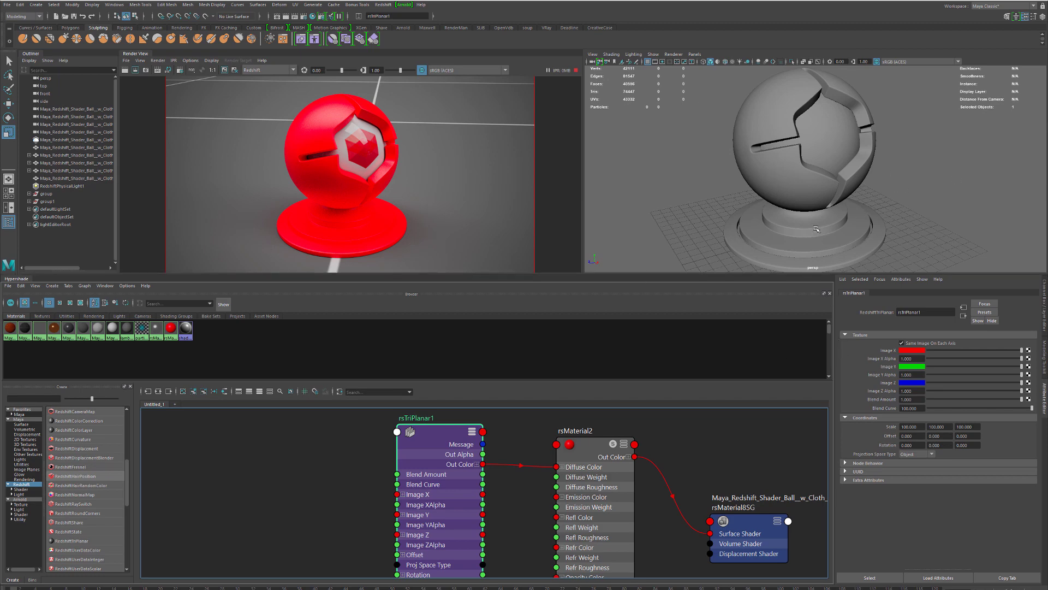
{"action": "left_click_drag", "start_coordinate": [884, 247], "coordinate": [885, 241], "text": "alt"}
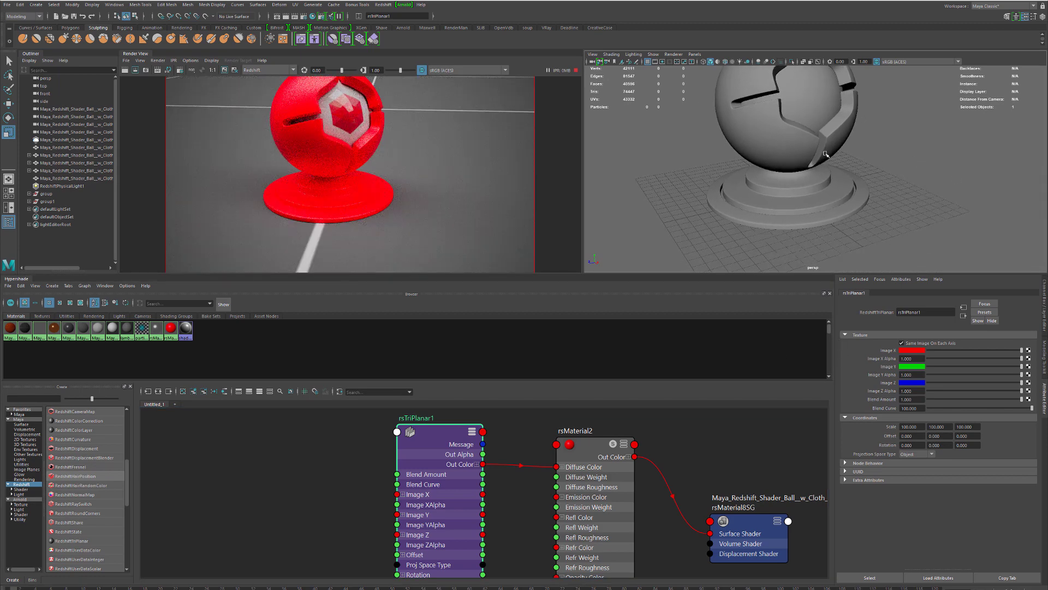
{"action": "left_click_drag", "start_coordinate": [825, 155], "coordinate": [797, 198], "text": "alt"}
{"action": "scroll", "coordinate": [821, 161], "scroll_direction": "up", "scroll_amount": 3}
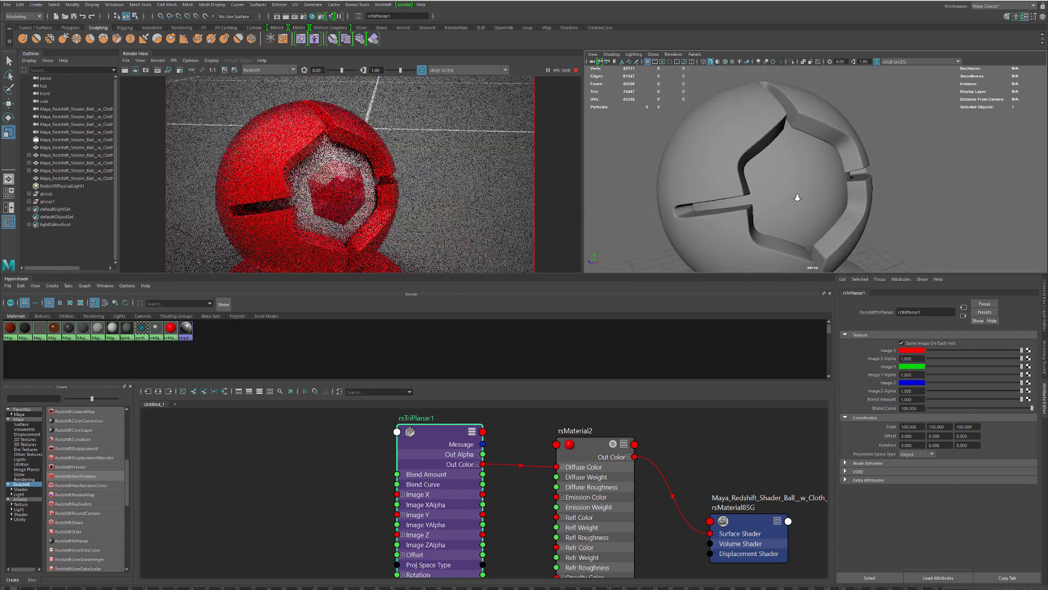
{"action": "scroll", "coordinate": [797, 197], "scroll_direction": "down", "scroll_amount": 5}
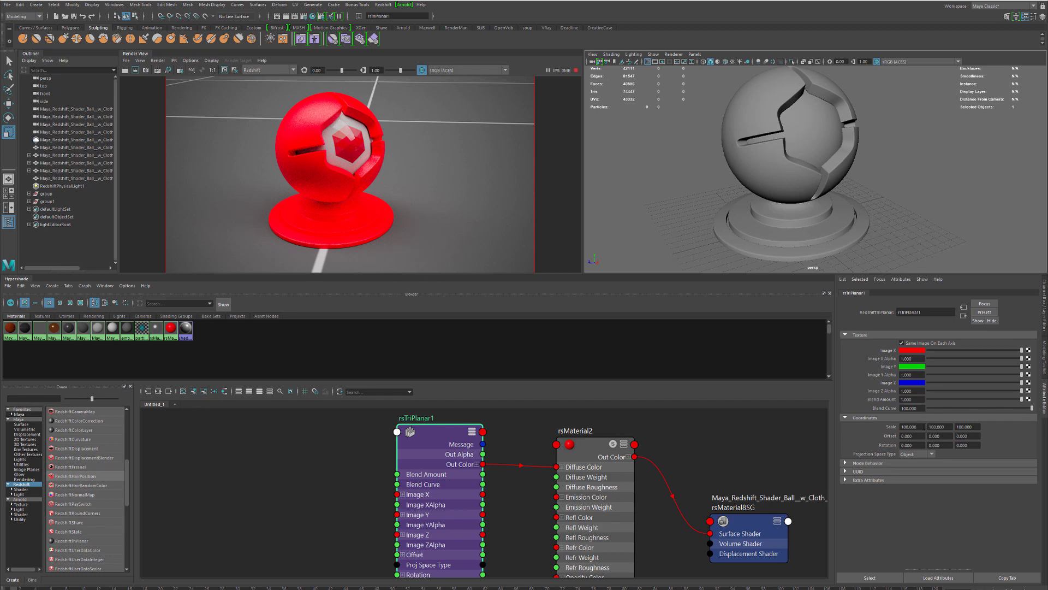
- Set rsTriPlanar1's Scale back to 1 on X, Y and Z
{"action": "left_click", "coordinate": [909, 426]}
{"action": "type", "text": "1"}
{"action": "key", "text": "Tab"}
{"action": "key", "text": "Tab"}
{"action": "left_click", "coordinate": [920, 400]}
{"action": "key", "text": "Tab"}
- Bring rsTriPlanar1's Blend Curve back down to 1
{"action": "left_click", "coordinate": [942, 408]}
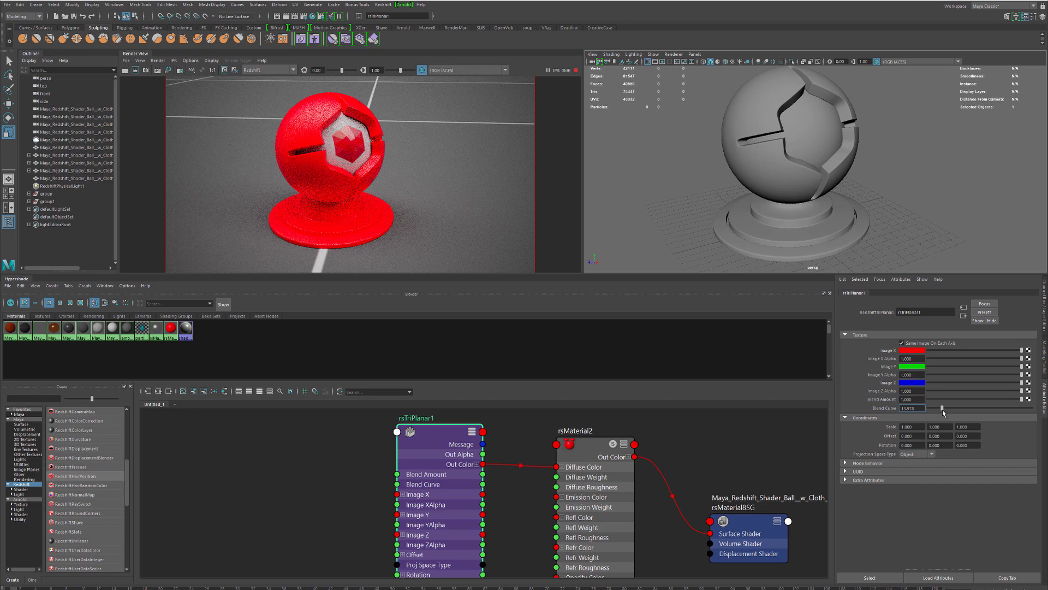
{"action": "left_click_drag", "start_coordinate": [921, 409], "coordinate": [875, 407]}
{"action": "type", "text": "1"}
{"action": "key", "text": "Return"}
{"action": "left_click", "coordinate": [71, 27]}
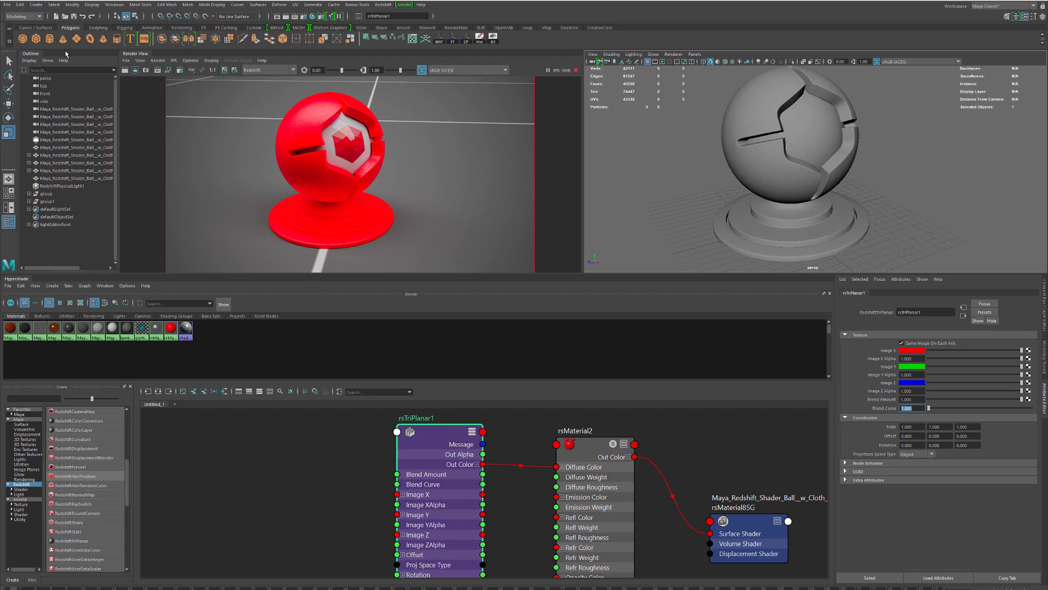
- Draw a polygon cube in front of the shader ball and hide group1 with Ctrl+H
{"action": "left_click", "coordinate": [36, 38]}
{"action": "mouse_move", "coordinate": [699, 246]}
{"action": "left_mouse_down", "text": "alt"}
{"action": "mouse_move", "coordinate": [804, 254]}
{"action": "mouse_move", "coordinate": [689, 152]}
{"action": "mouse_move", "coordinate": [691, 104]}
{"action": "left_mouse_up", "text": "alt"}
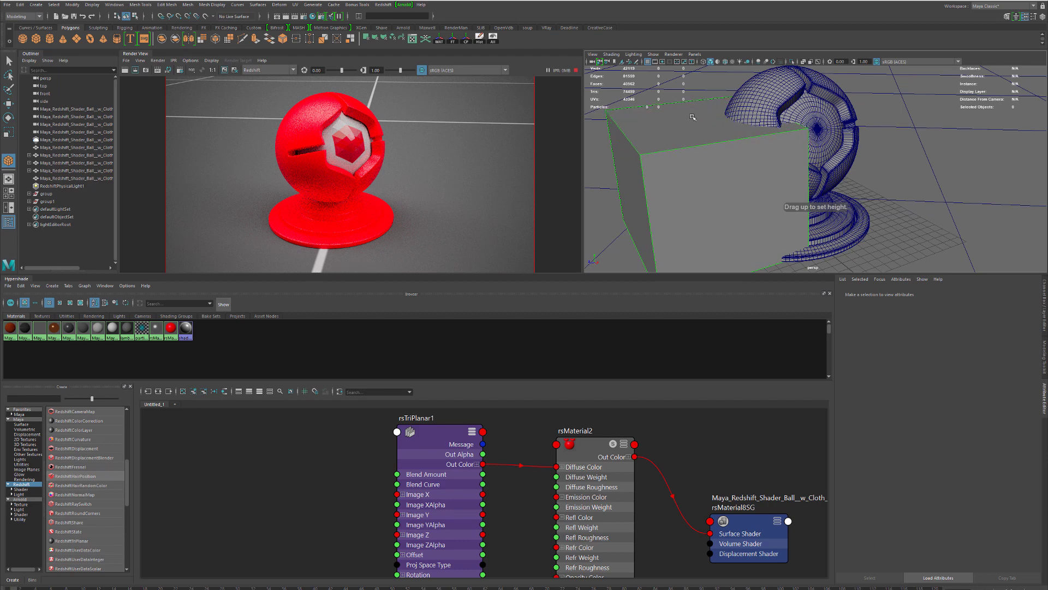
{"action": "left_click", "coordinate": [55, 201]}
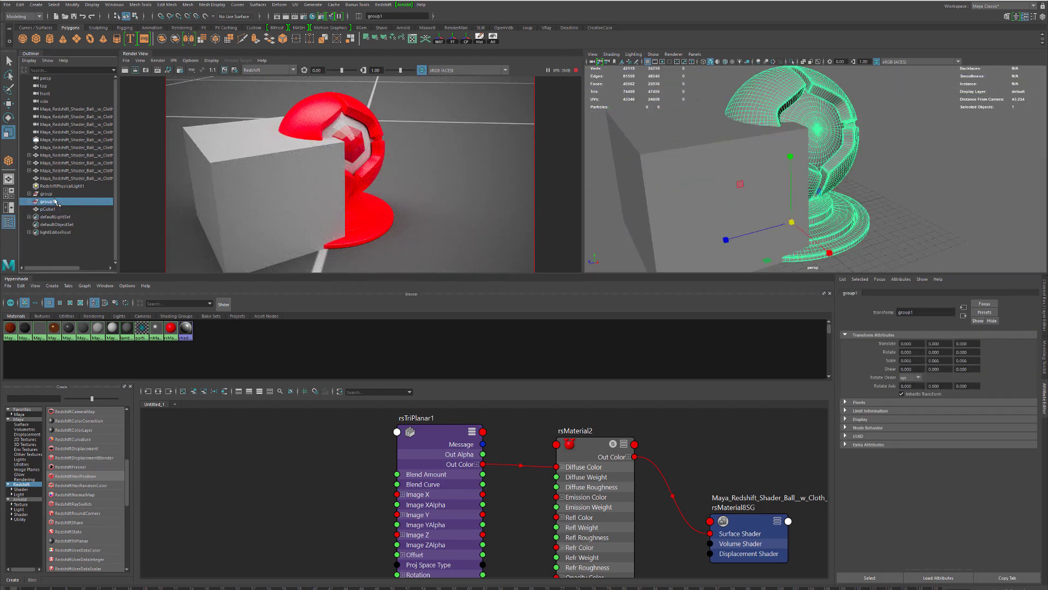
{"action": "key", "text": "ctrl+h"}
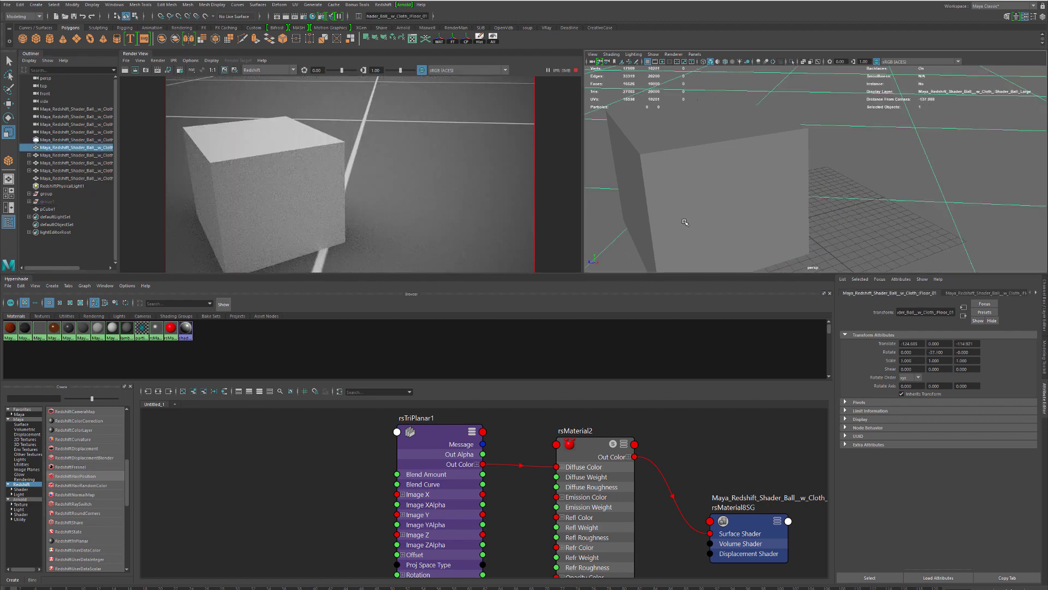
{"action": "left_click", "coordinate": [686, 222]}
- Move the cube to the scene centre along Z and assign rsMaterial2 to it
{"action": "key", "text": "w"}
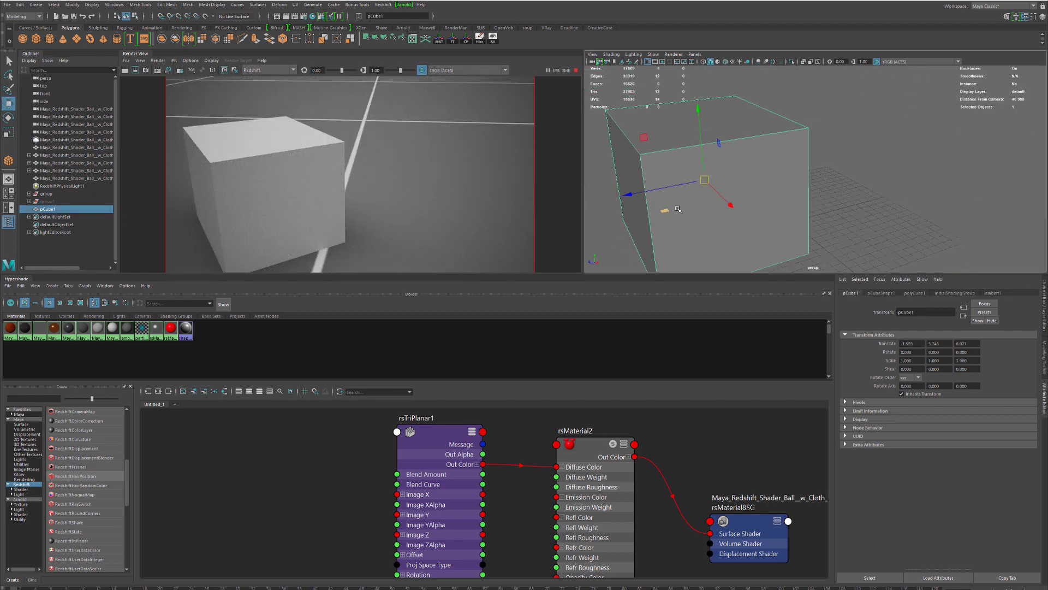
{"action": "left_click_drag", "start_coordinate": [679, 209], "coordinate": [766, 195]}
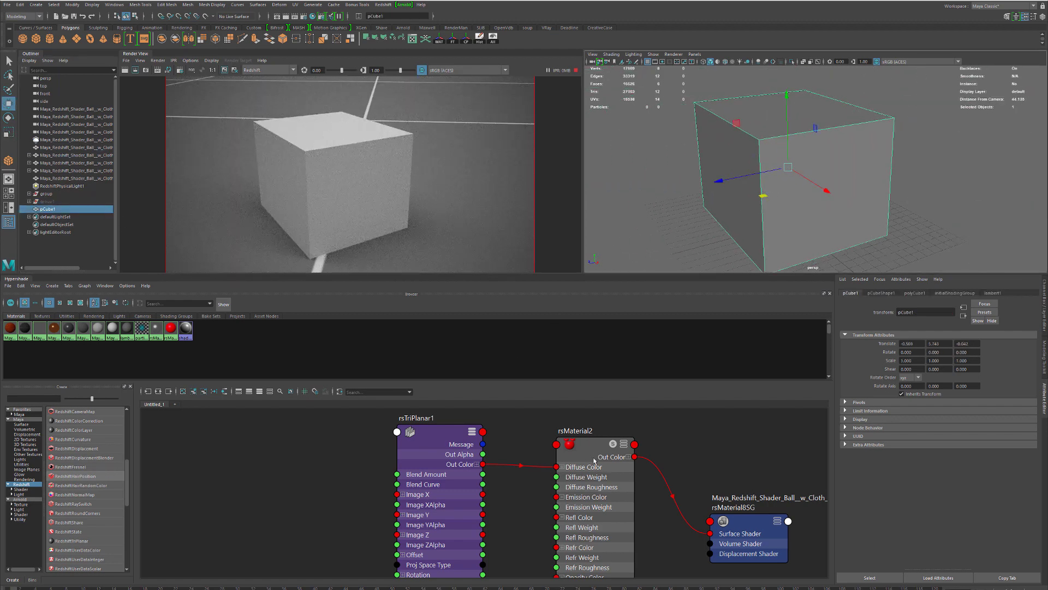
{"action": "right_click_drag", "start_coordinate": [832, 144], "coordinate": [892, 417]}
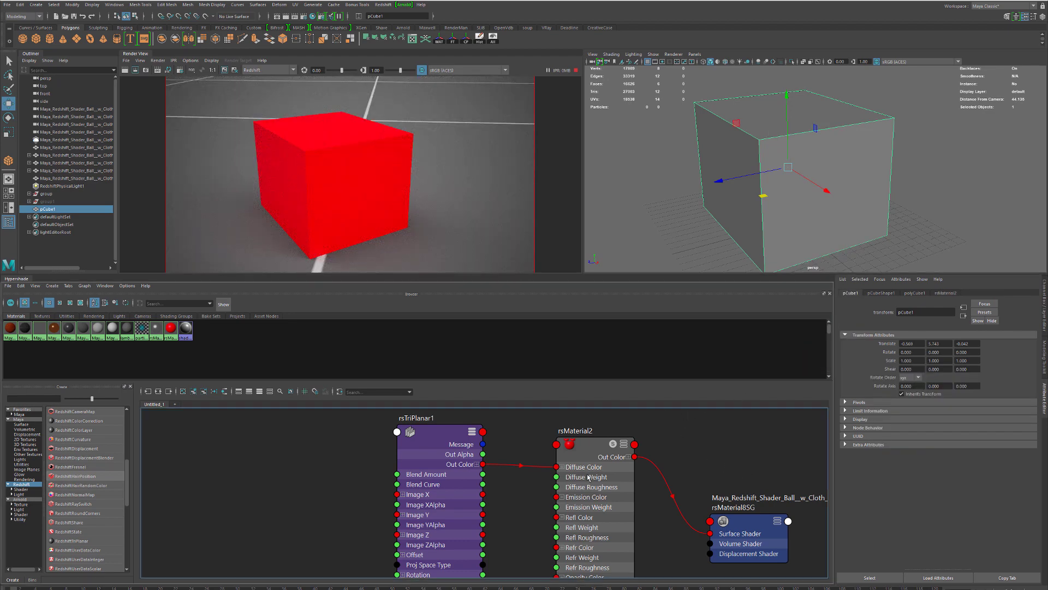
- Give rsTriPlanar1 Image X Alpha 1.000, a lower blend amount, and Object projection space
{"action": "left_click_drag", "start_coordinate": [475, 490], "coordinate": [476, 499]}
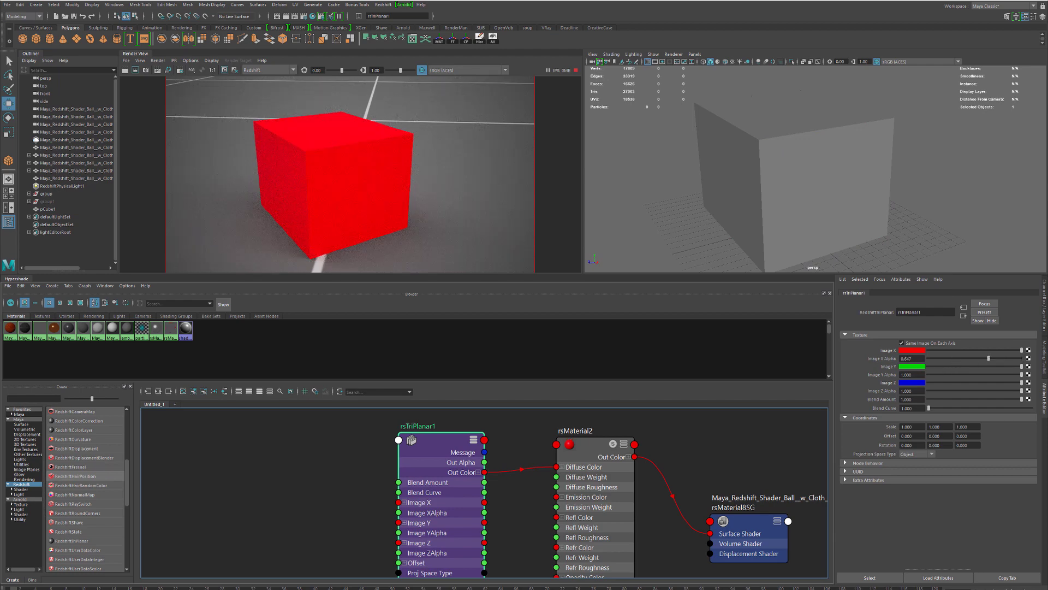
{"action": "left_click_drag", "start_coordinate": [989, 358], "coordinate": [1021, 358]}
{"action": "left_click", "coordinate": [946, 399]}
{"action": "left_click", "coordinate": [918, 453]}
{"action": "left_click", "coordinate": [917, 463]}
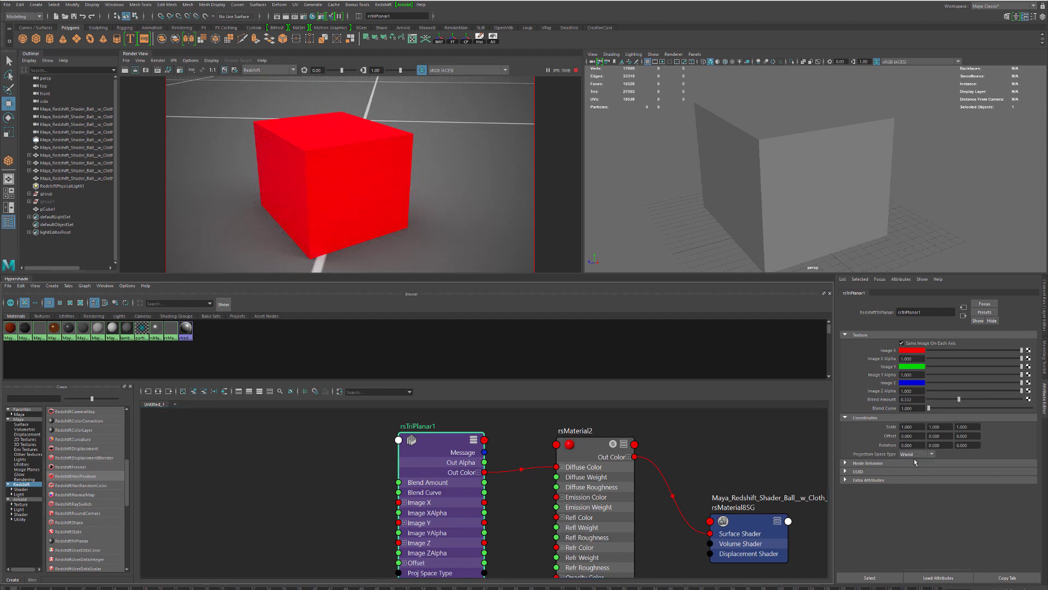
{"action": "left_click", "coordinate": [916, 457]}
{"action": "left_click", "coordinate": [917, 471]}
{"action": "left_click_drag", "start_coordinate": [440, 514], "coordinate": [455, 507]}
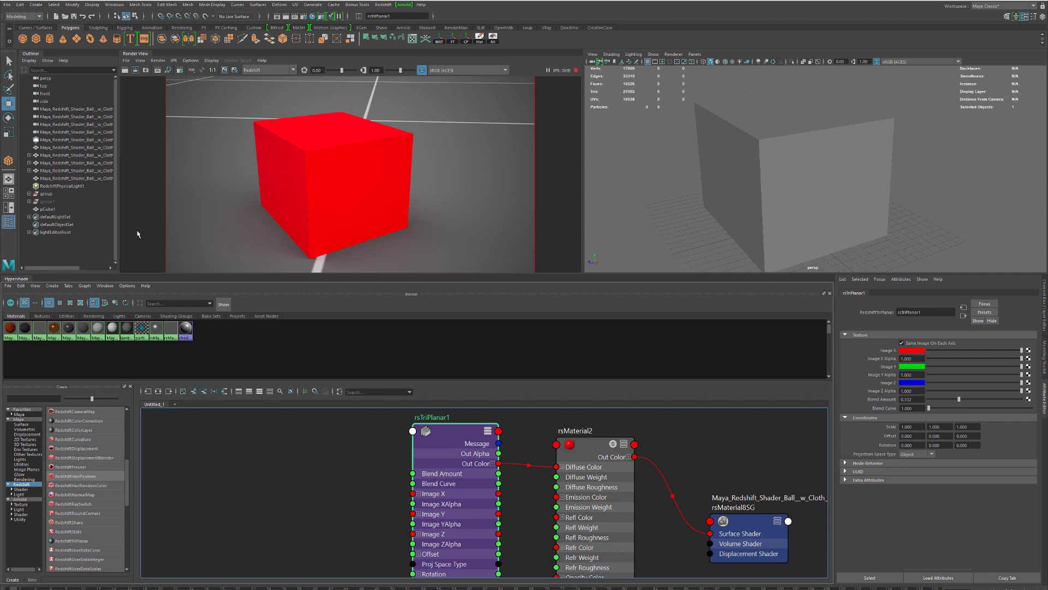
- Hide pCube1, unhide the group1 shader ball, and select rsTriPlanar1 in the node graph
{"action": "left_click", "coordinate": [53, 202]}
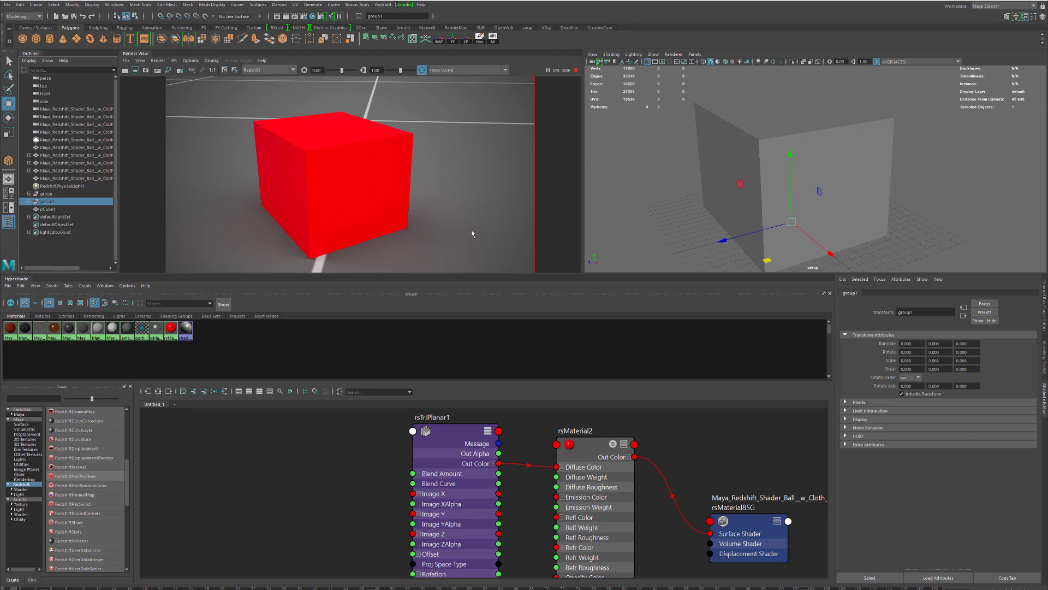
{"action": "left_click", "coordinate": [36, 208]}
{"action": "key", "text": "ctrl+h"}
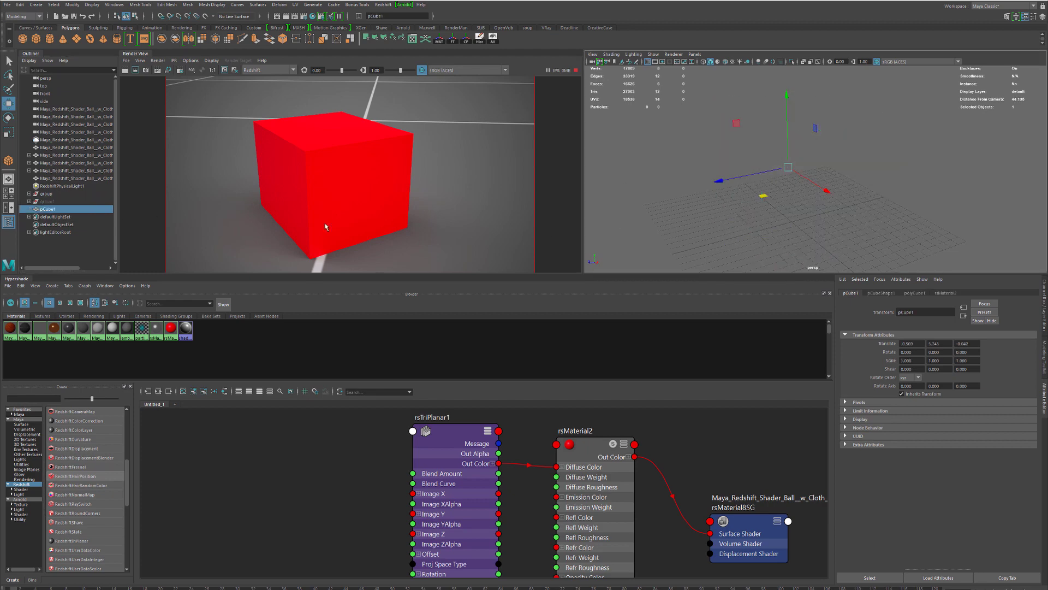
{"action": "left_click", "coordinate": [47, 201]}
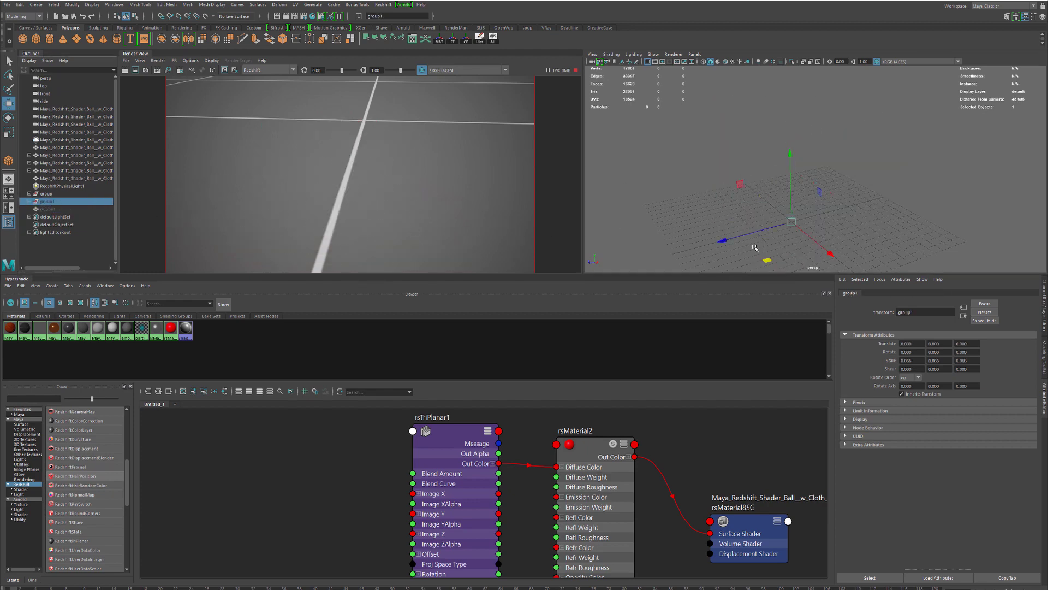
{"action": "key", "text": "shift+h"}
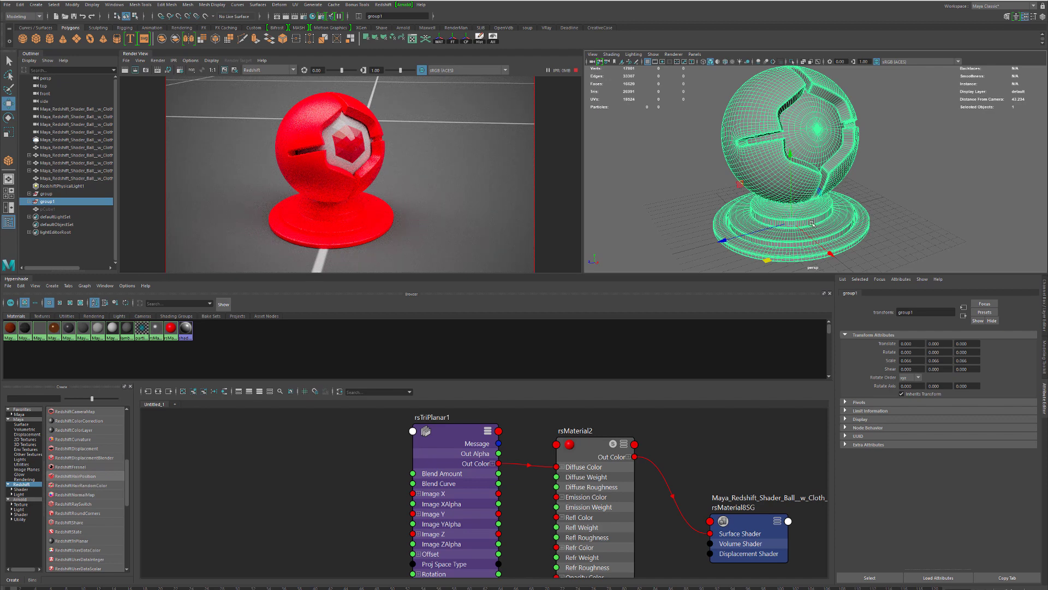
{"action": "left_click", "coordinate": [570, 494]}
{"action": "left_click_drag", "start_coordinate": [463, 476], "coordinate": [467, 479]}
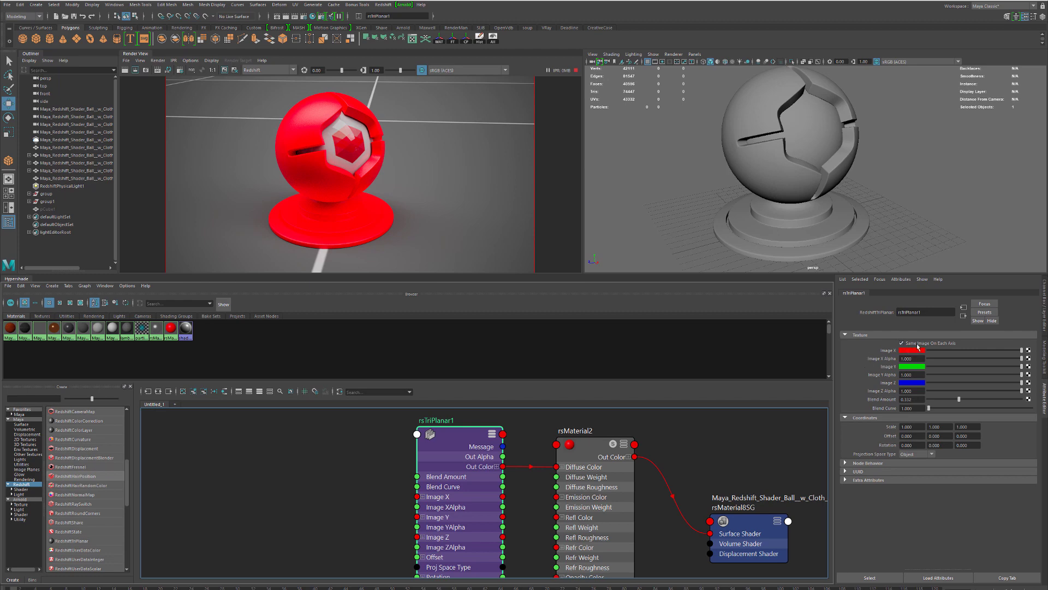
- Turn off using the same image on each axis for rsTriPlanar1
{"action": "left_click", "coordinate": [898, 343]}
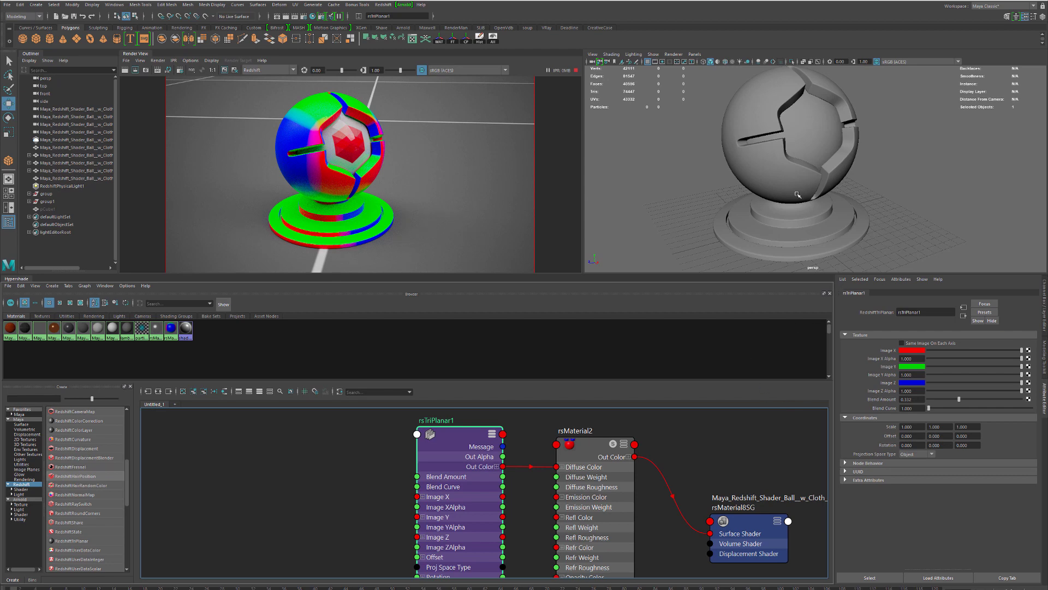
{"action": "scroll", "coordinate": [874, 165], "scroll_direction": "down", "scroll_amount": 8}
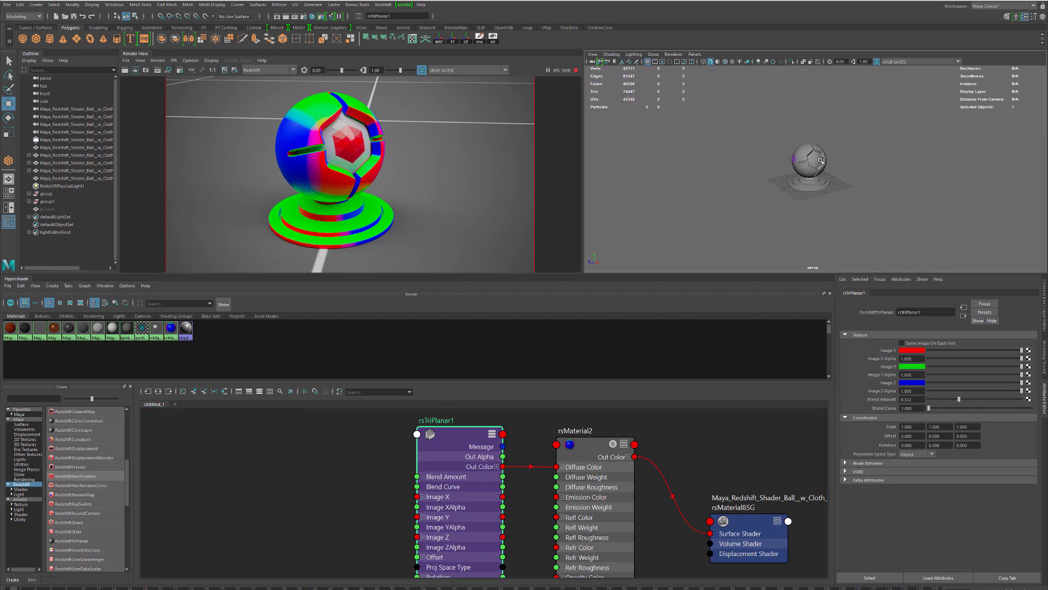
{"action": "scroll", "coordinate": [784, 169], "scroll_direction": "down", "scroll_amount": 3}
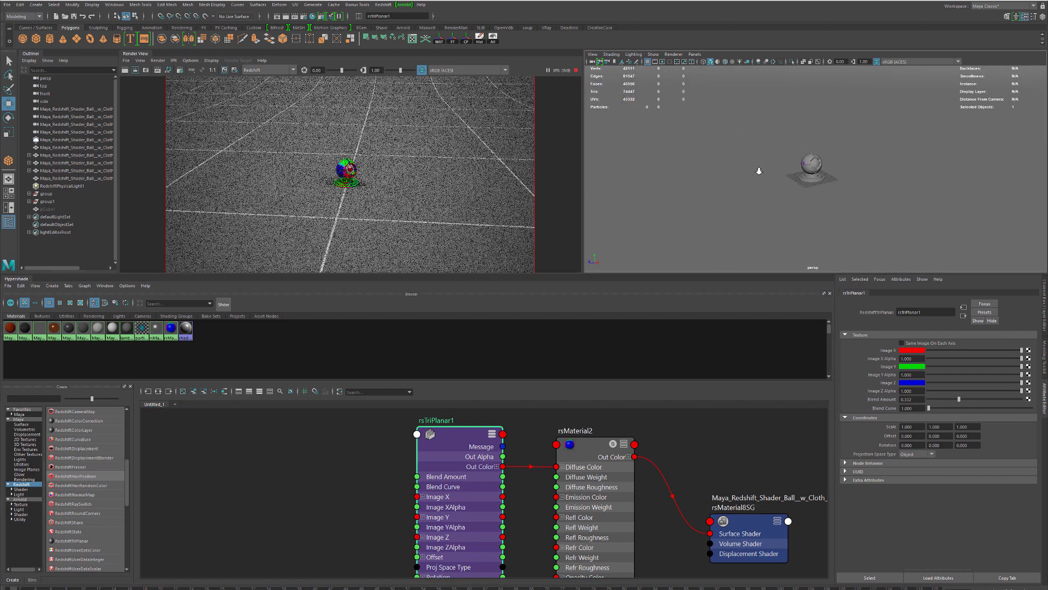
- Scale the group1 shader ball up uniformly to 1.992
{"action": "left_click", "coordinate": [47, 202]}
{"action": "key", "text": "r"}
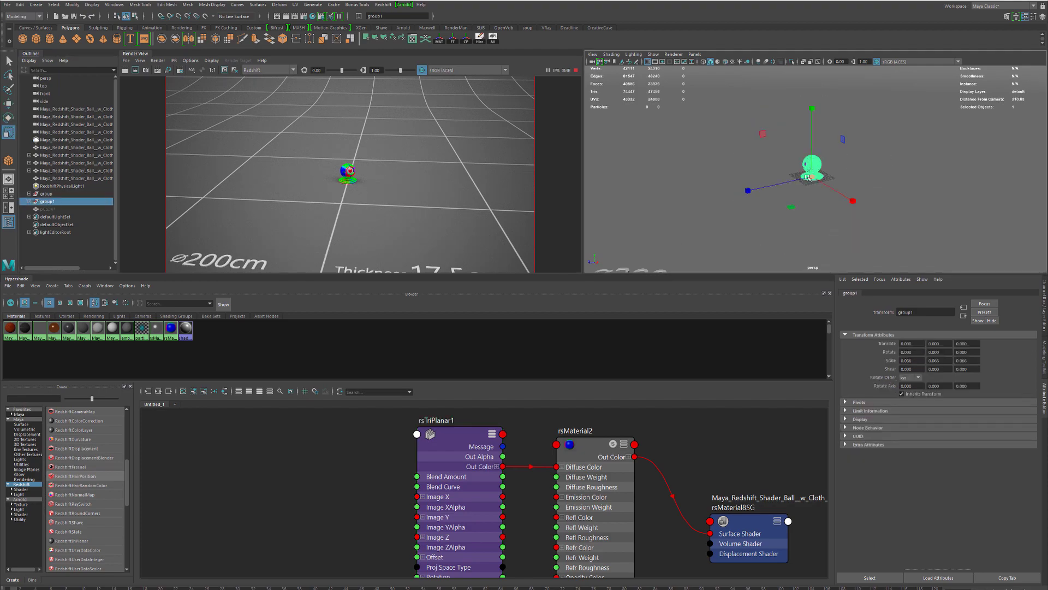
{"action": "left_click_drag", "start_coordinate": [812, 176], "coordinate": [917, 176]}
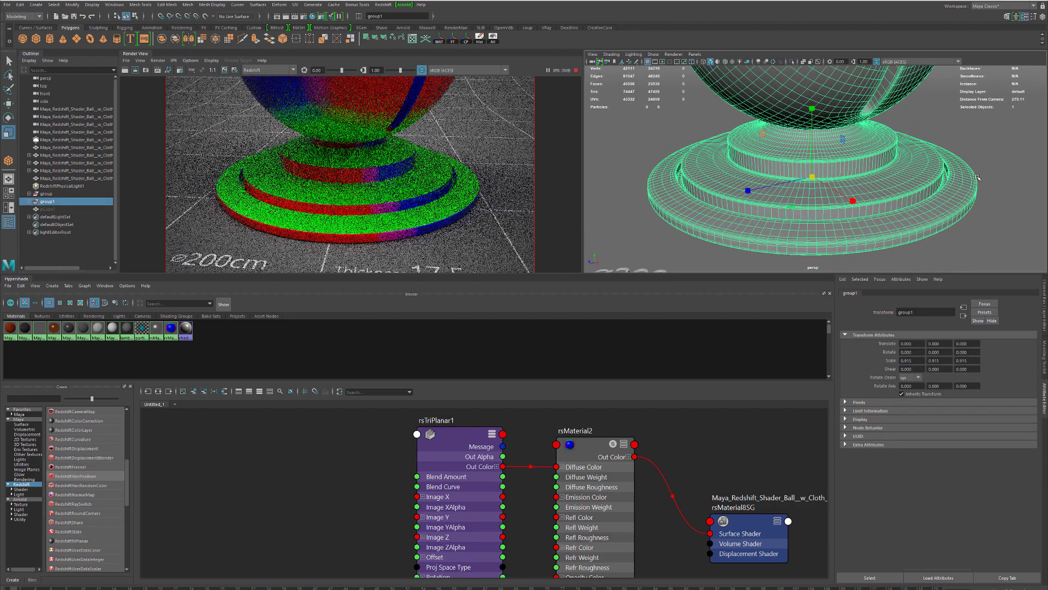
{"action": "scroll", "coordinate": [816, 212], "scroll_direction": "down", "scroll_amount": 5}
{"action": "left_click_drag", "start_coordinate": [816, 212], "coordinate": [848, 154]}
{"action": "scroll", "coordinate": [805, 222], "scroll_direction": "down", "scroll_amount": 4}
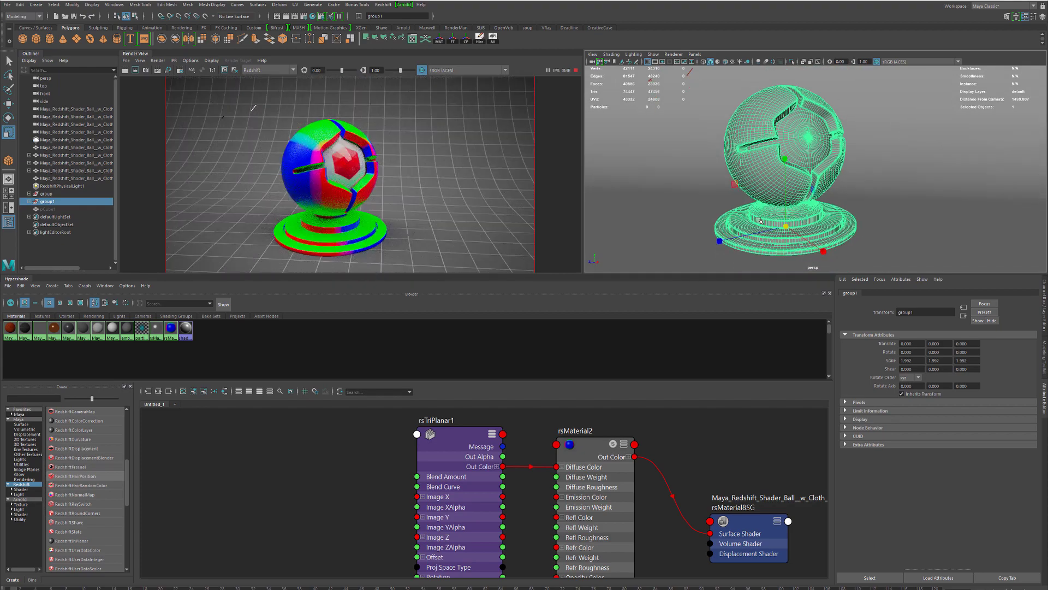
{"action": "scroll", "coordinate": [856, 226], "scroll_direction": "up", "scroll_amount": 4}
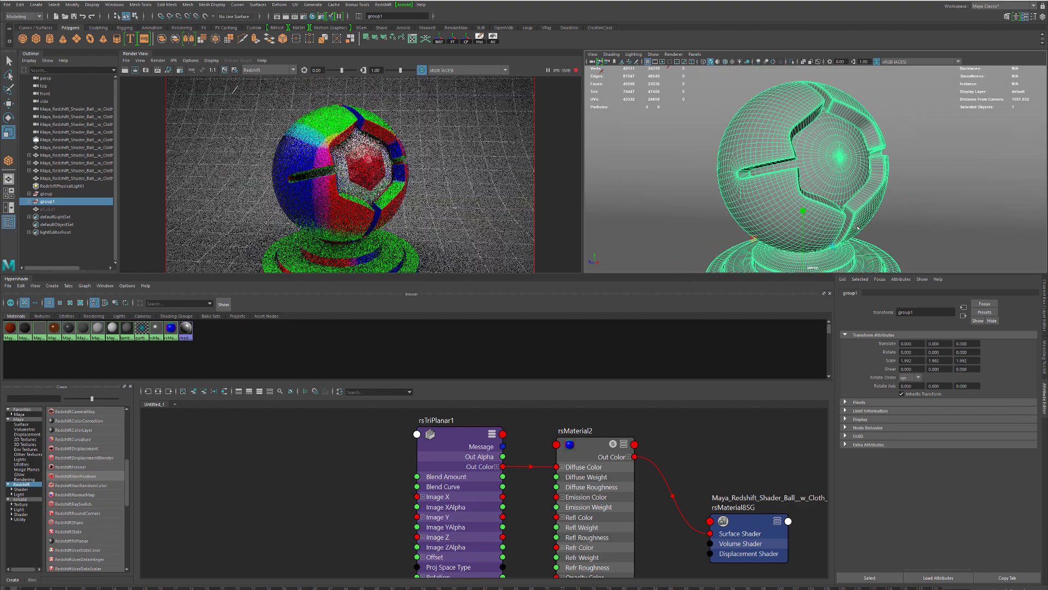
{"action": "scroll", "coordinate": [856, 225], "scroll_direction": "up", "scroll_amount": 2}
- Set rsTriPlanar1's Image Y and Z black, Image X Alpha 0, and Image X light grey
{"action": "left_click", "coordinate": [477, 489]}
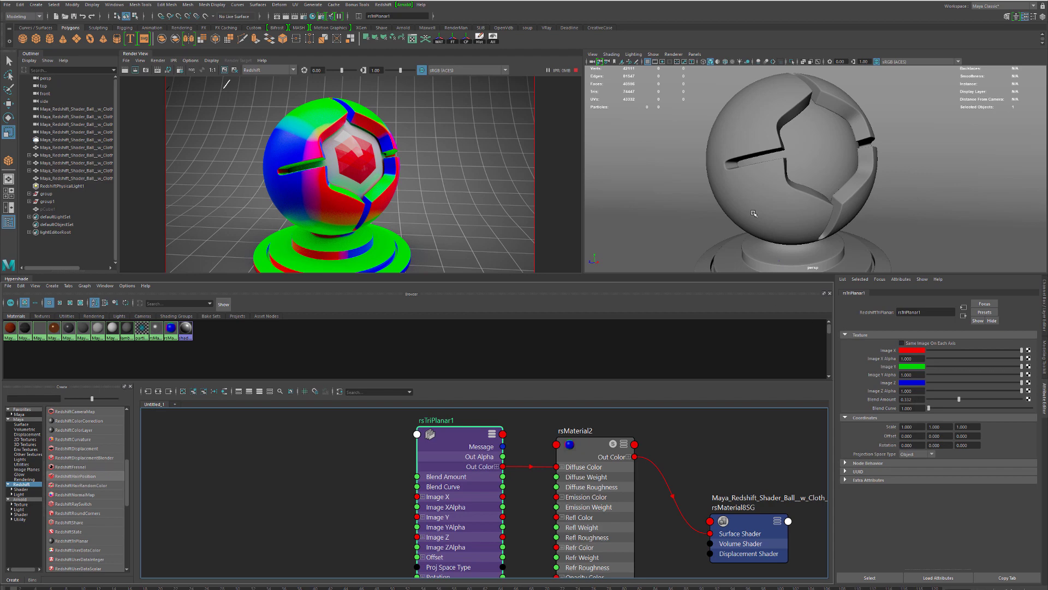
{"action": "left_click", "coordinate": [929, 350]}
{"action": "left_click", "coordinate": [929, 358]}
{"action": "left_click", "coordinate": [930, 366]}
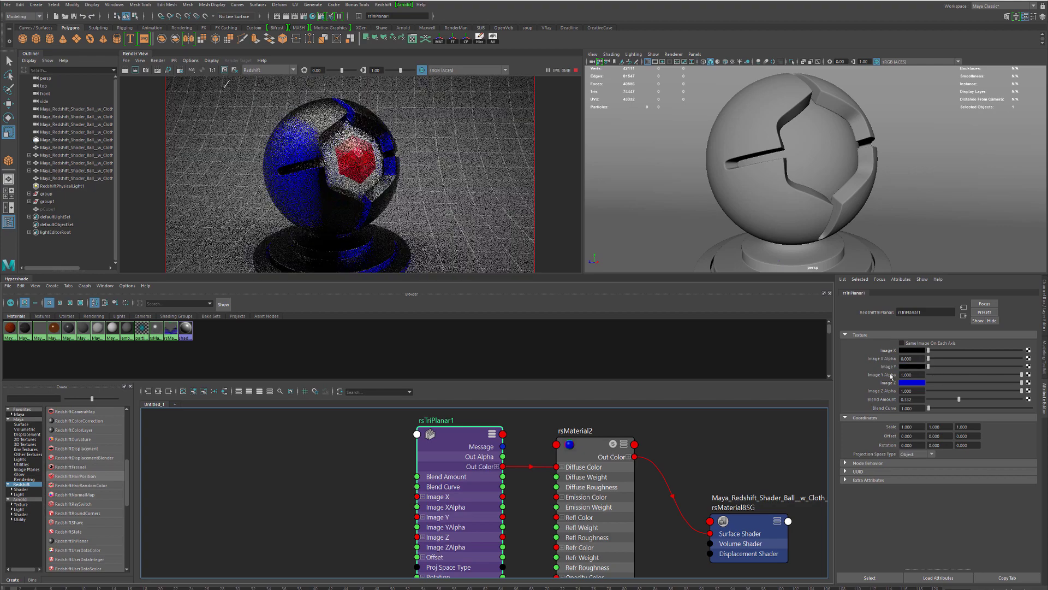
{"action": "left_click_drag", "start_coordinate": [942, 383], "coordinate": [928, 383]}
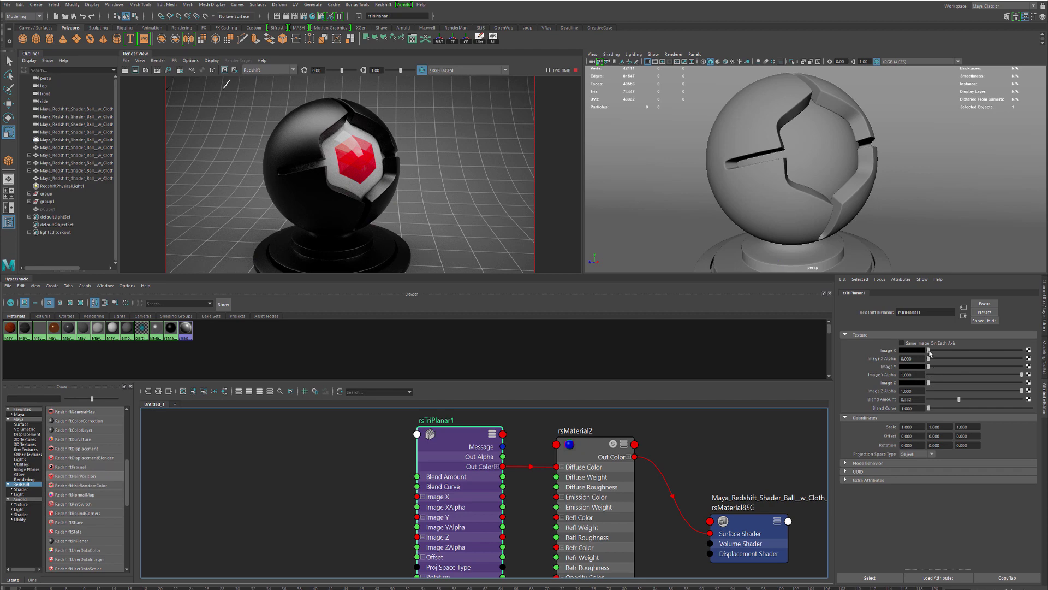
{"action": "left_click_drag", "start_coordinate": [930, 353], "coordinate": [1024, 356]}
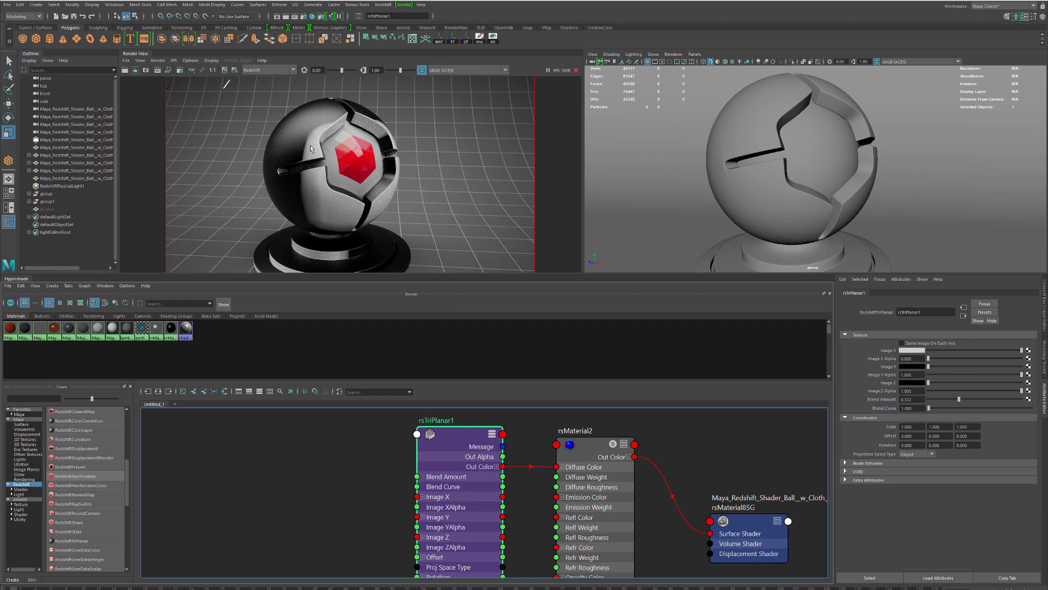
{"action": "left_click", "coordinate": [913, 455]}
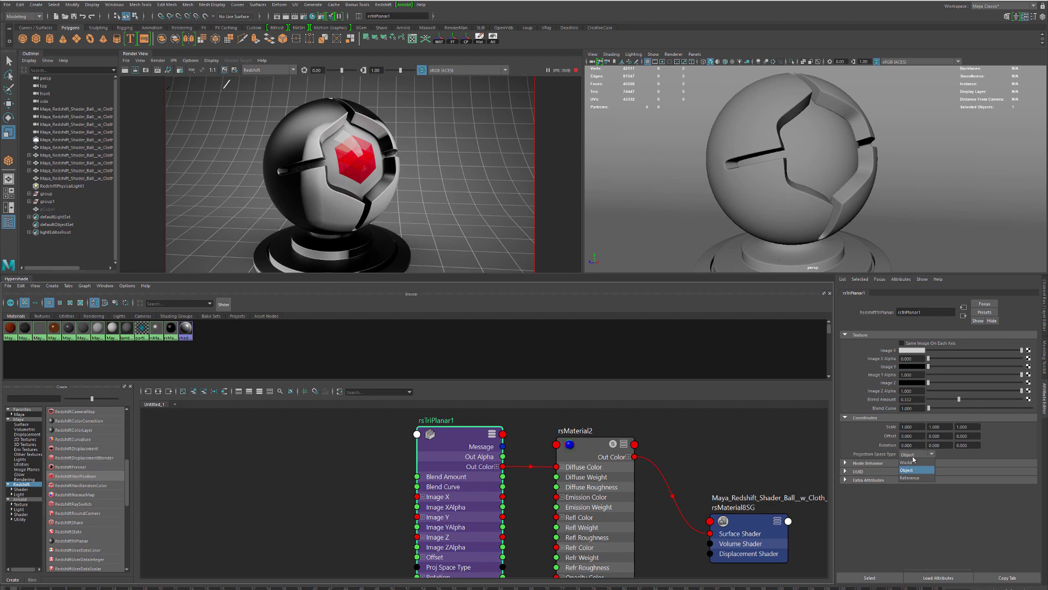
{"action": "left_click", "coordinate": [914, 458]}
{"action": "left_click", "coordinate": [782, 182]}
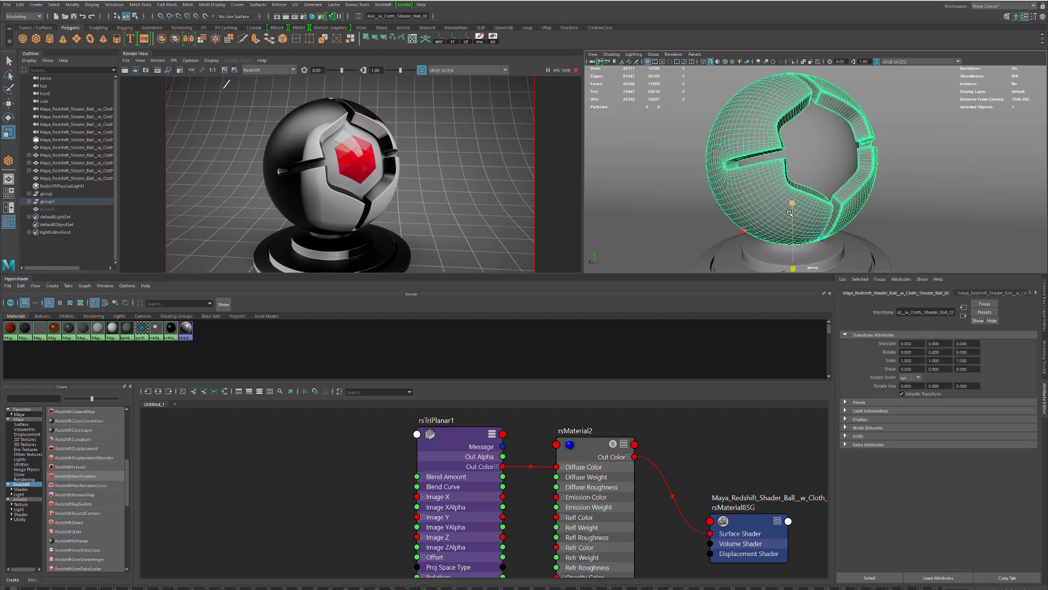
{"action": "key", "text": "space"}
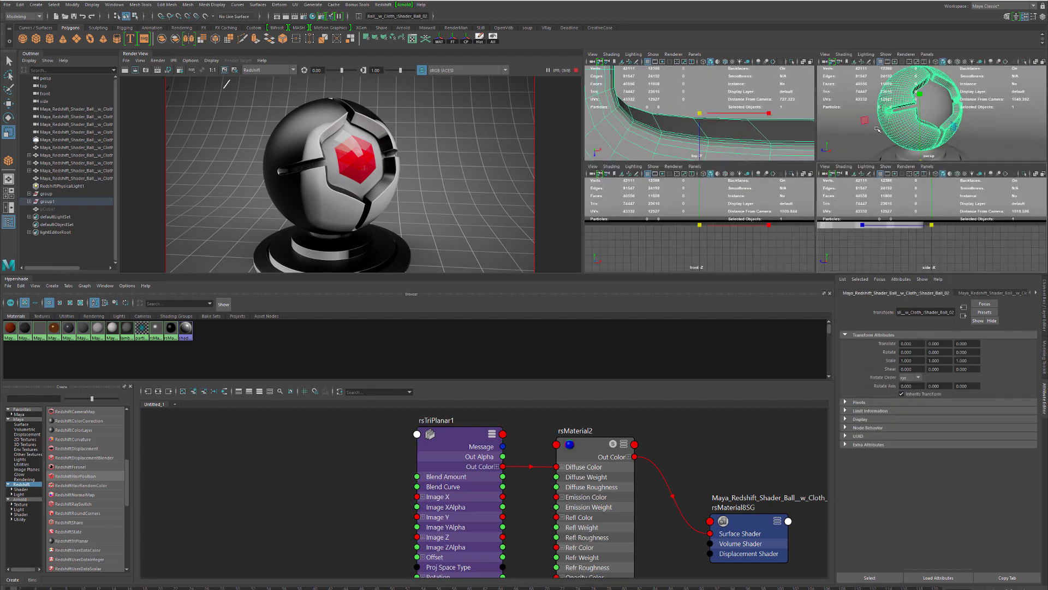
{"action": "key", "text": "space"}
{"action": "scroll", "coordinate": [834, 252], "scroll_direction": "up", "scroll_amount": 3}
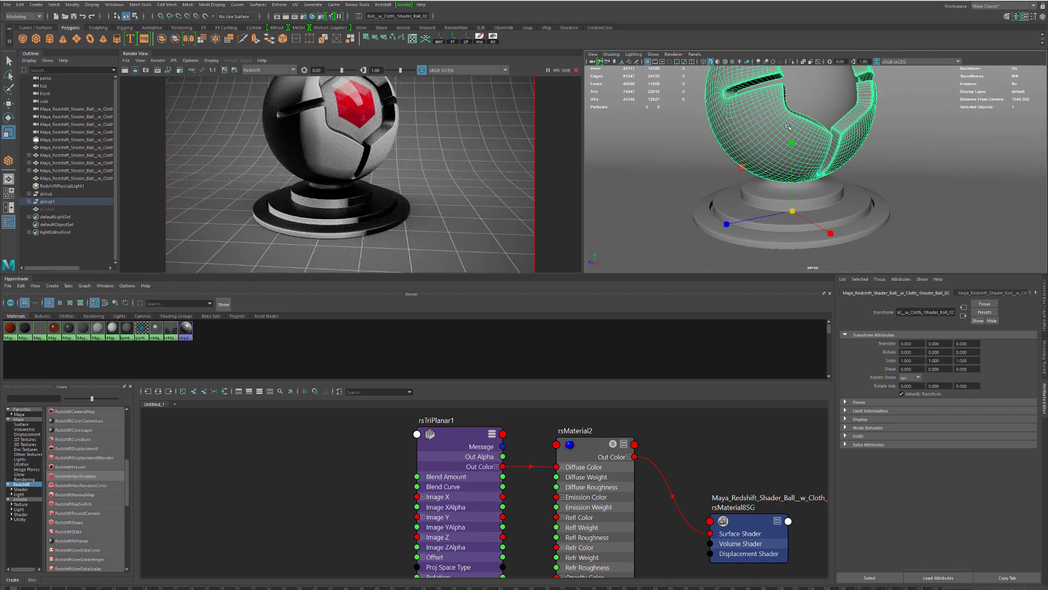
{"action": "left_click_drag", "start_coordinate": [800, 134], "coordinate": [785, 186], "text": "alt"}
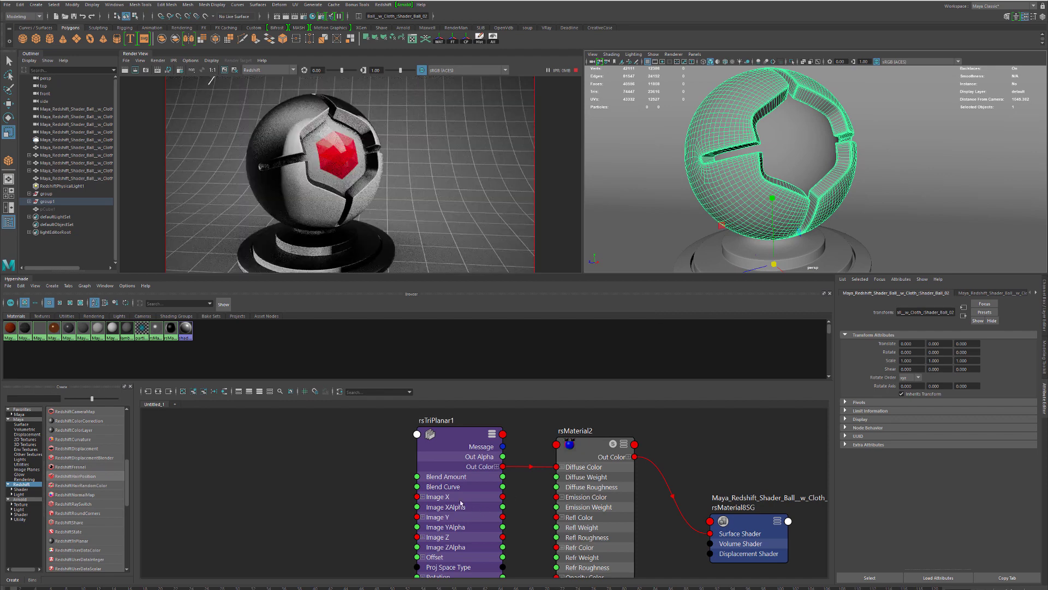
{"action": "left_click", "coordinate": [463, 477]}
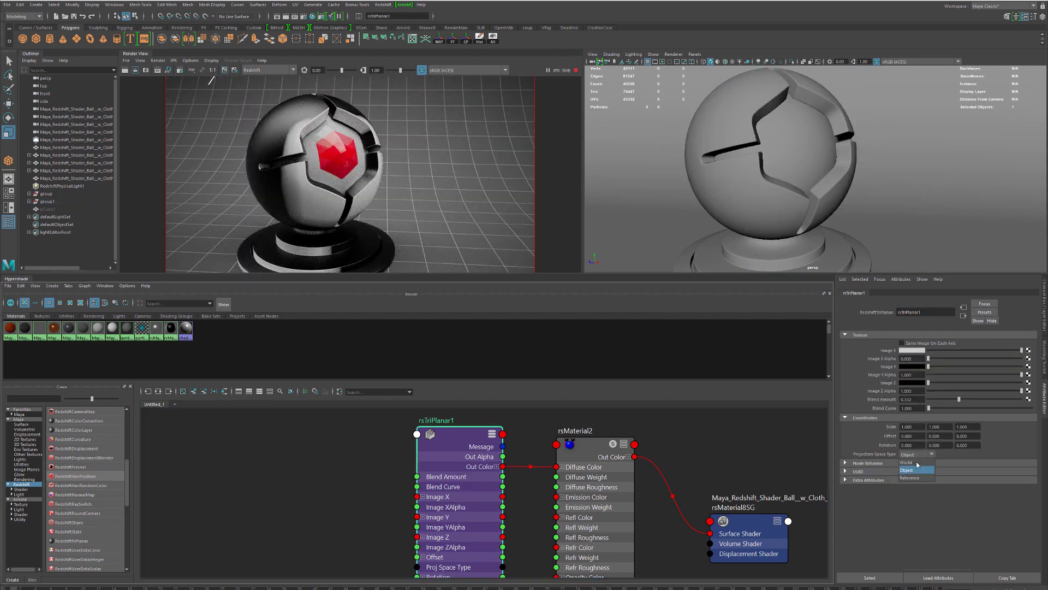
{"action": "left_click", "coordinate": [919, 453]}
{"action": "left_click", "coordinate": [915, 462]}
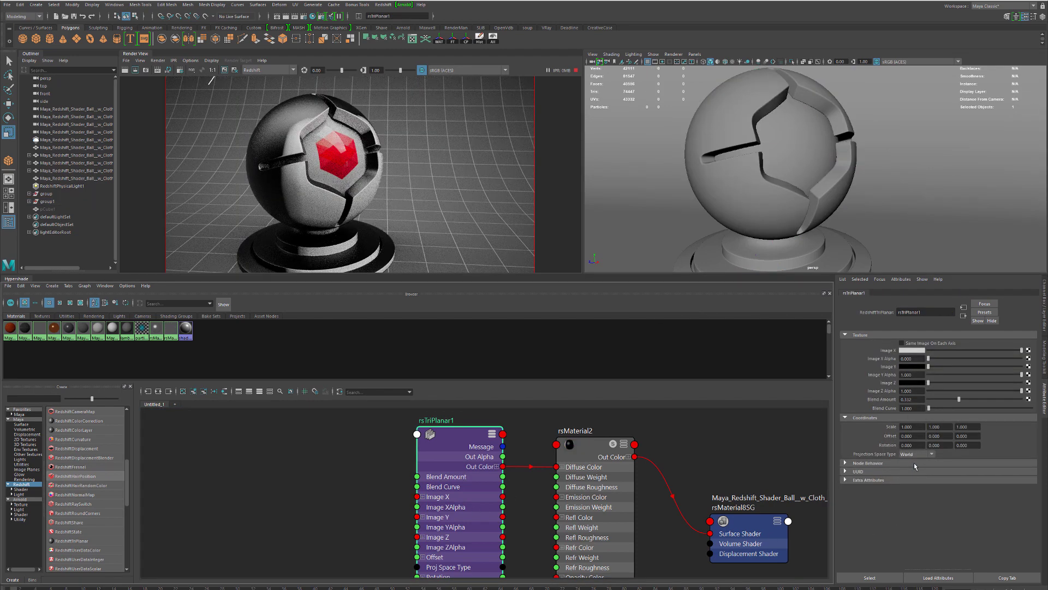
{"action": "scroll", "coordinate": [773, 196], "scroll_direction": "down", "scroll_amount": 3}
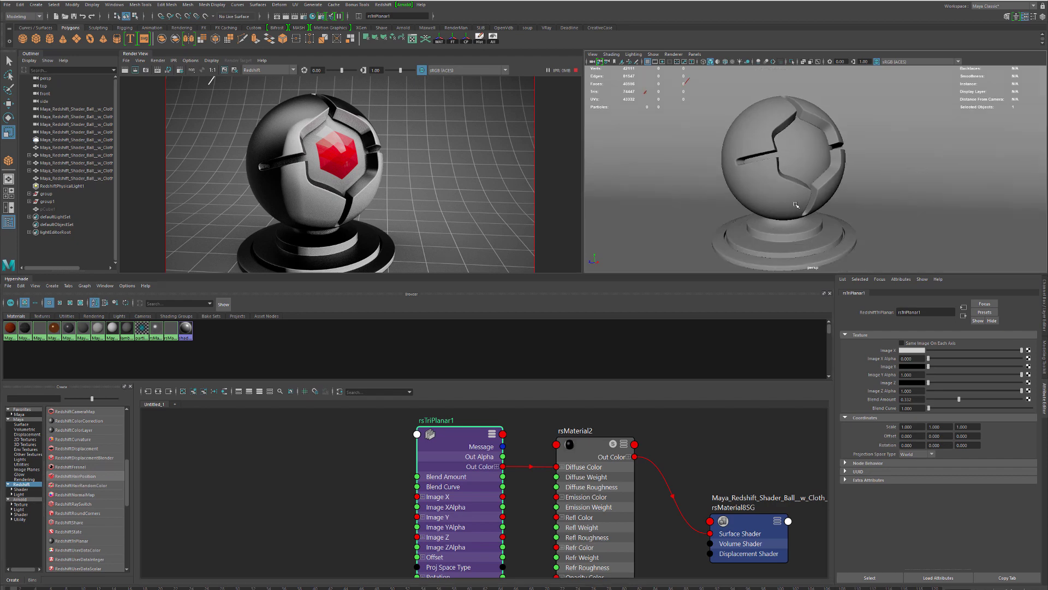
{"action": "middle_click_drag", "start_coordinate": [773, 196], "coordinate": [776, 189], "text": "alt"}
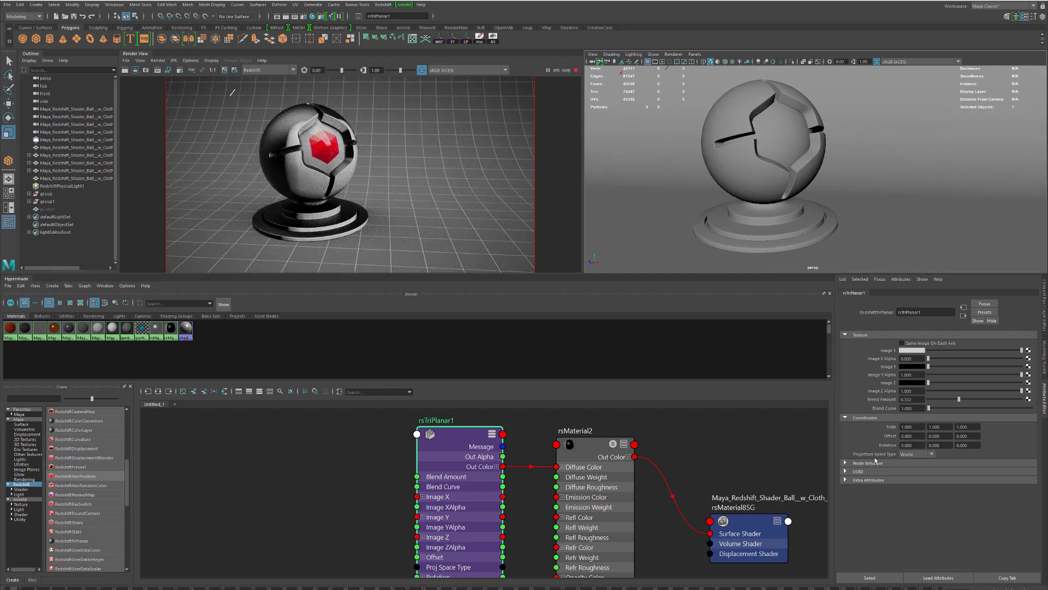
{"action": "left_click", "coordinate": [915, 454]}
{"action": "left_click", "coordinate": [912, 466]}
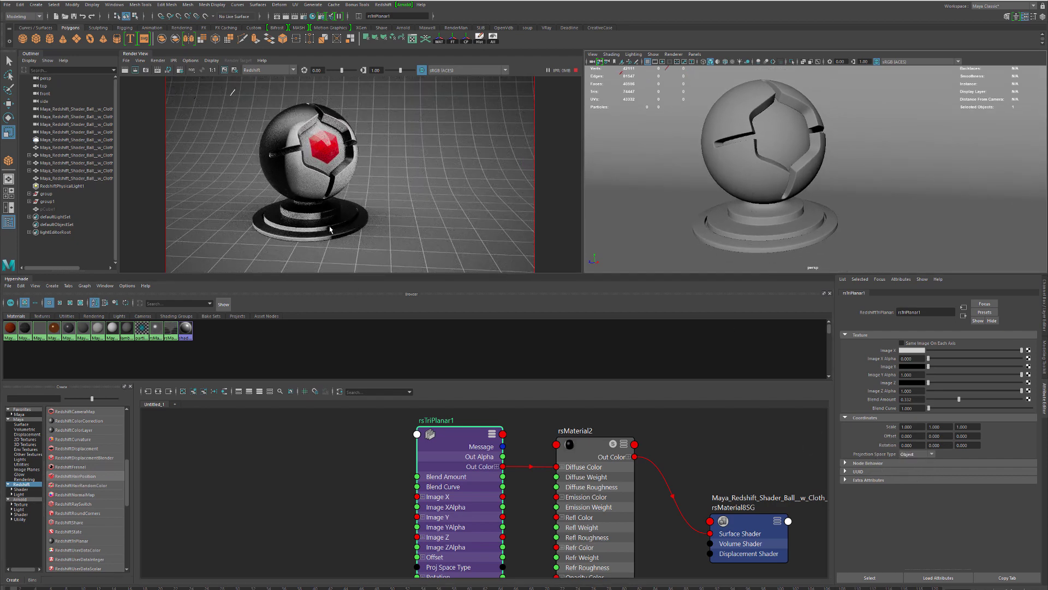
{"action": "left_click", "coordinate": [918, 456]}
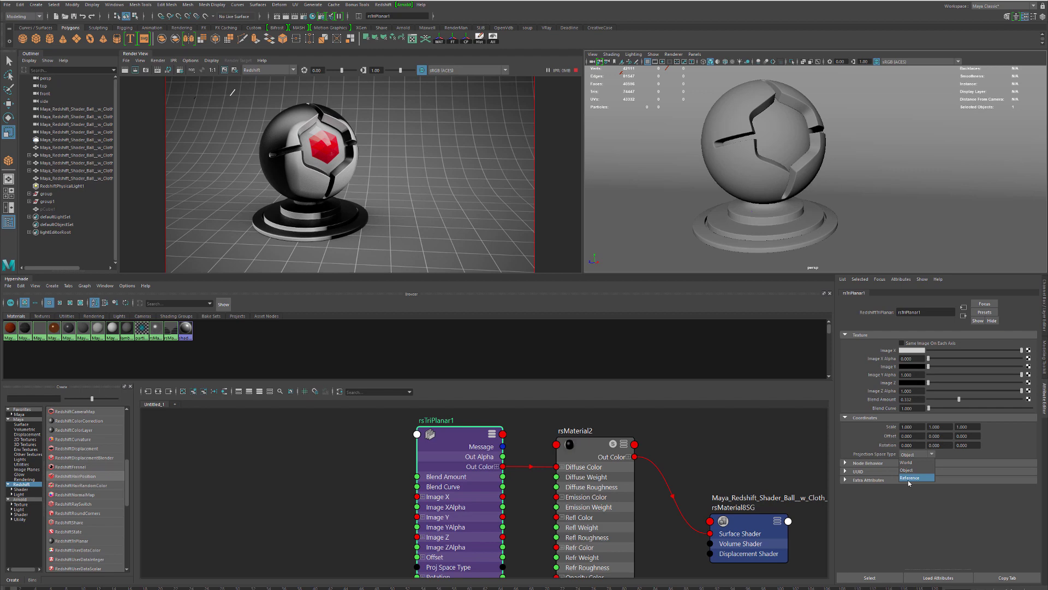
{"action": "left_click", "coordinate": [909, 478]}
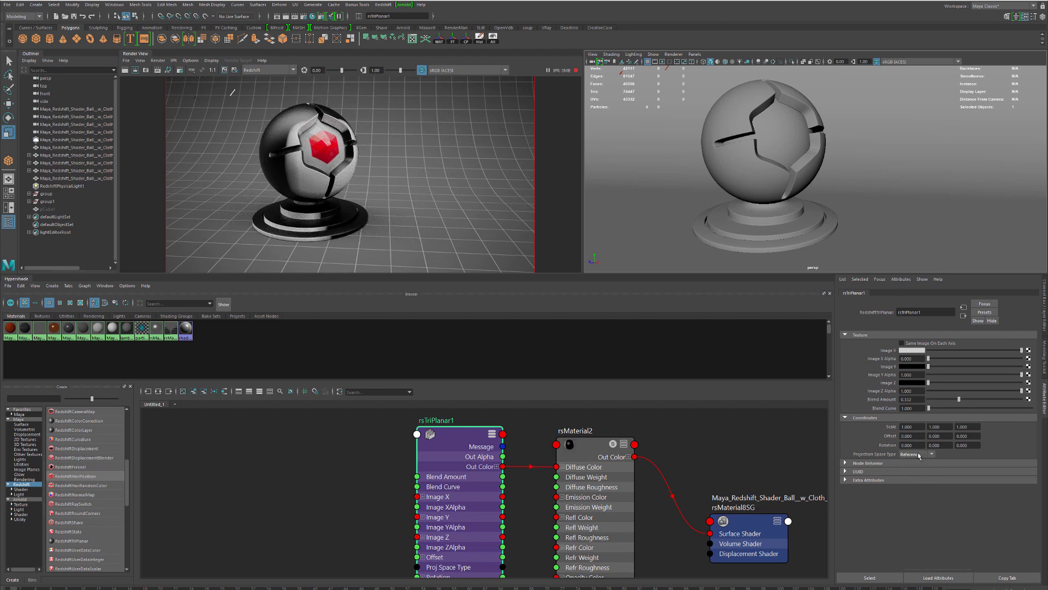
{"action": "left_click", "coordinate": [919, 456]}
- Set rsTriPlanar1's Image X, Image Y and Image Z colours all to black
{"action": "left_click_drag", "start_coordinate": [946, 352], "coordinate": [1037, 366]}
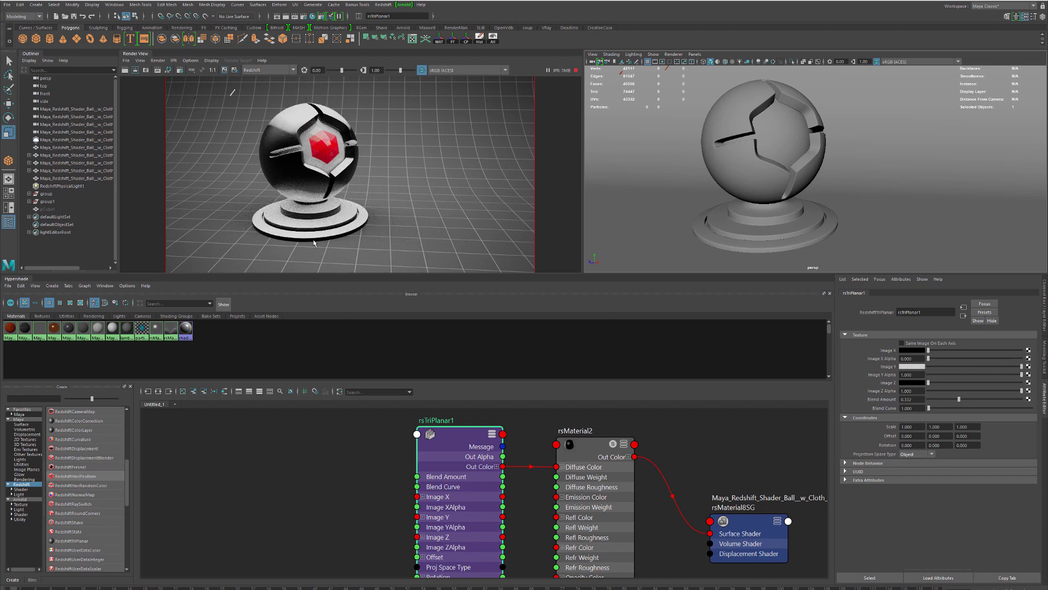
{"action": "left_click", "coordinate": [930, 366]}
{"action": "left_click_drag", "start_coordinate": [940, 383], "coordinate": [1022, 382]}
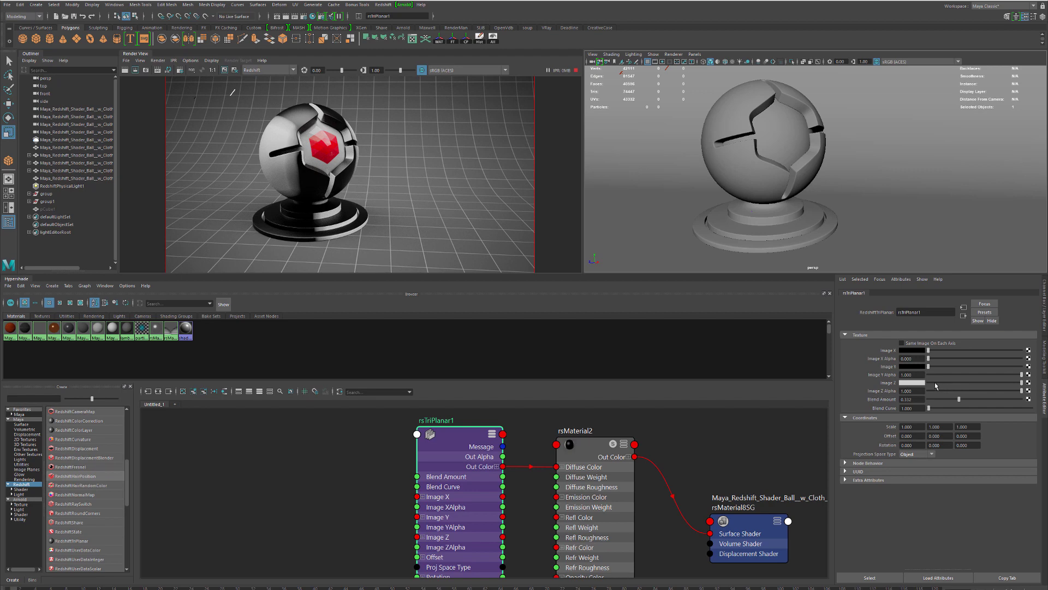
{"action": "left_click_drag", "start_coordinate": [985, 383], "coordinate": [923, 383]}
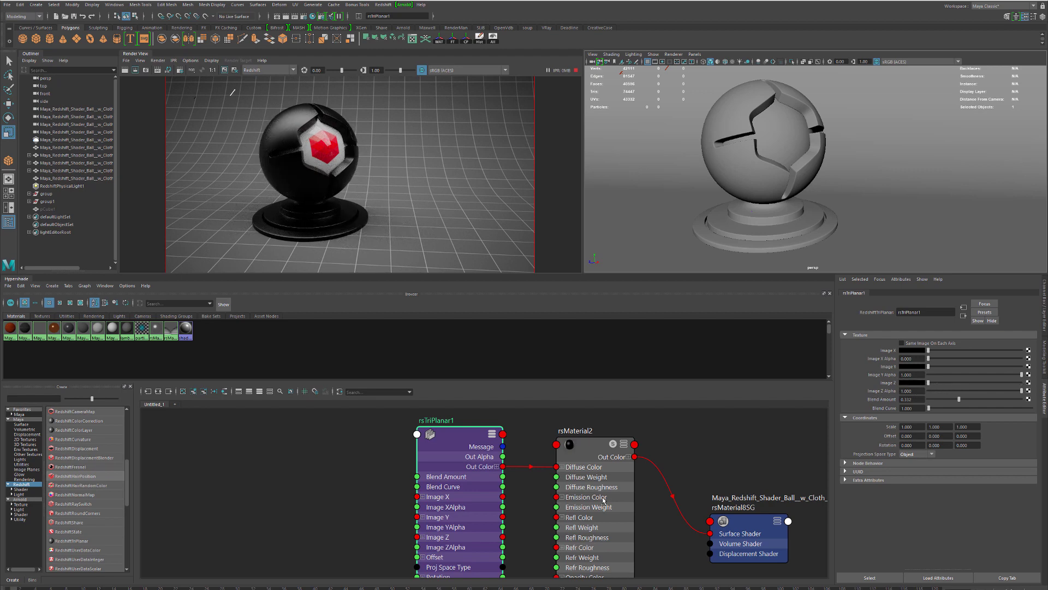
- Rearrange the rsMaterial2 and rsTriPlanar1 nodes in Hypershade, then check rsMaterial2 and reselect rsTriPlanar1
{"action": "left_click_drag", "start_coordinate": [603, 500], "coordinate": [624, 497]}
{"action": "left_click_drag", "start_coordinate": [465, 477], "coordinate": [456, 476]}
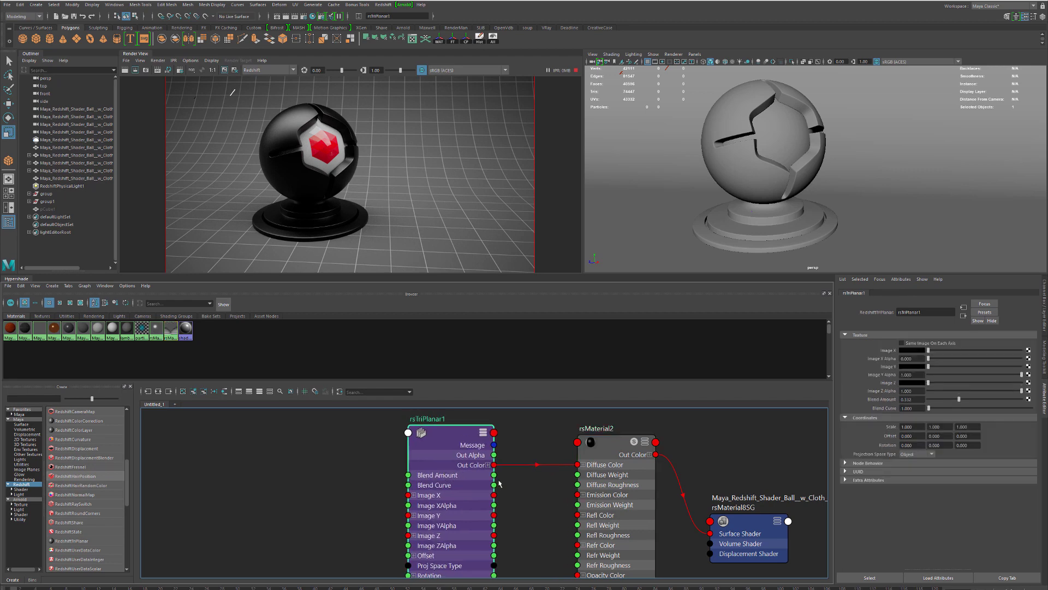
{"action": "left_click", "coordinate": [607, 486]}
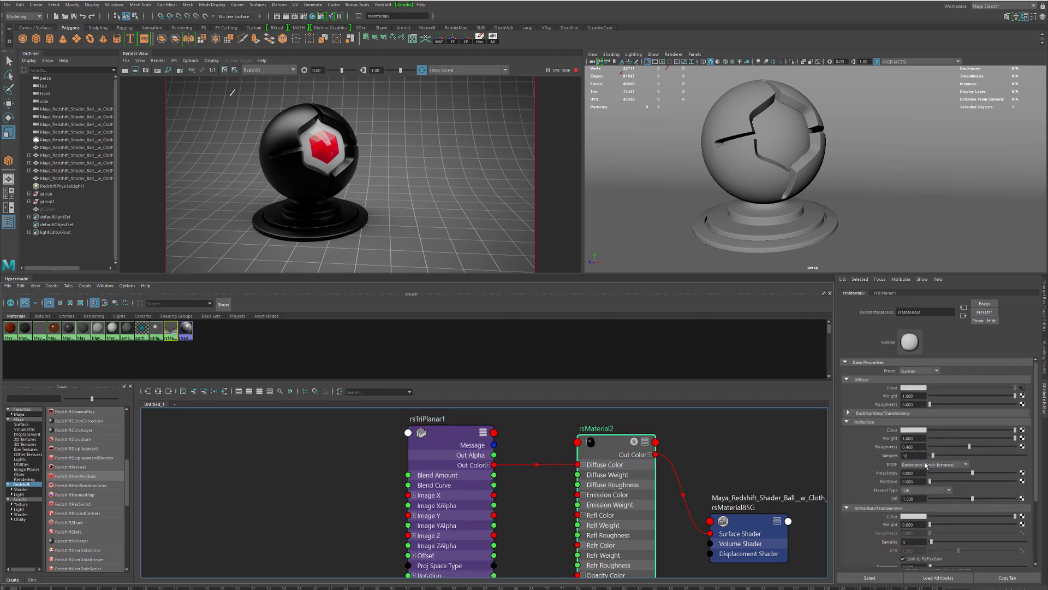
{"action": "left_click", "coordinate": [451, 469]}
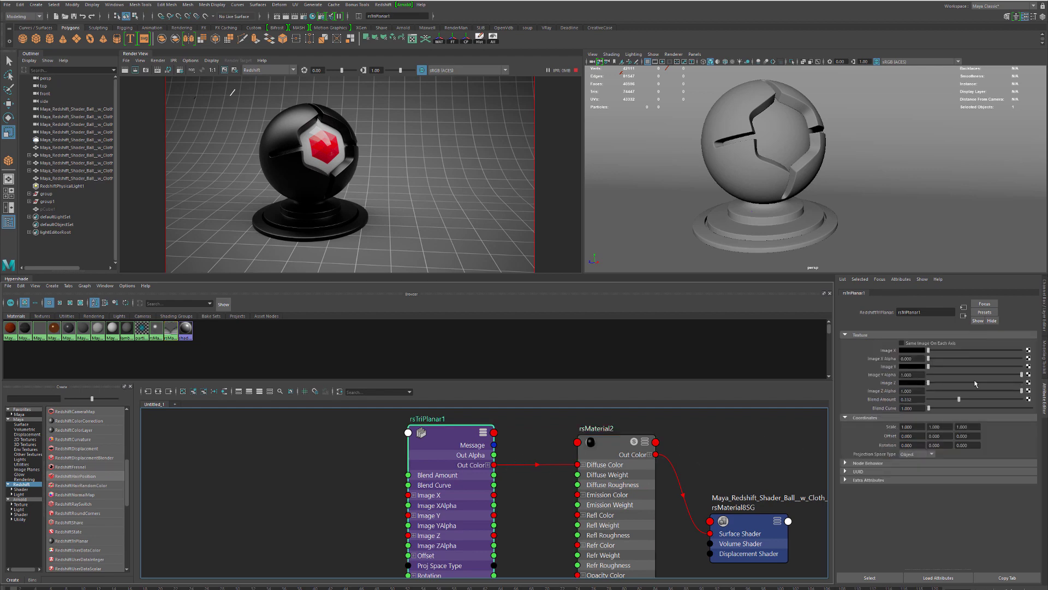